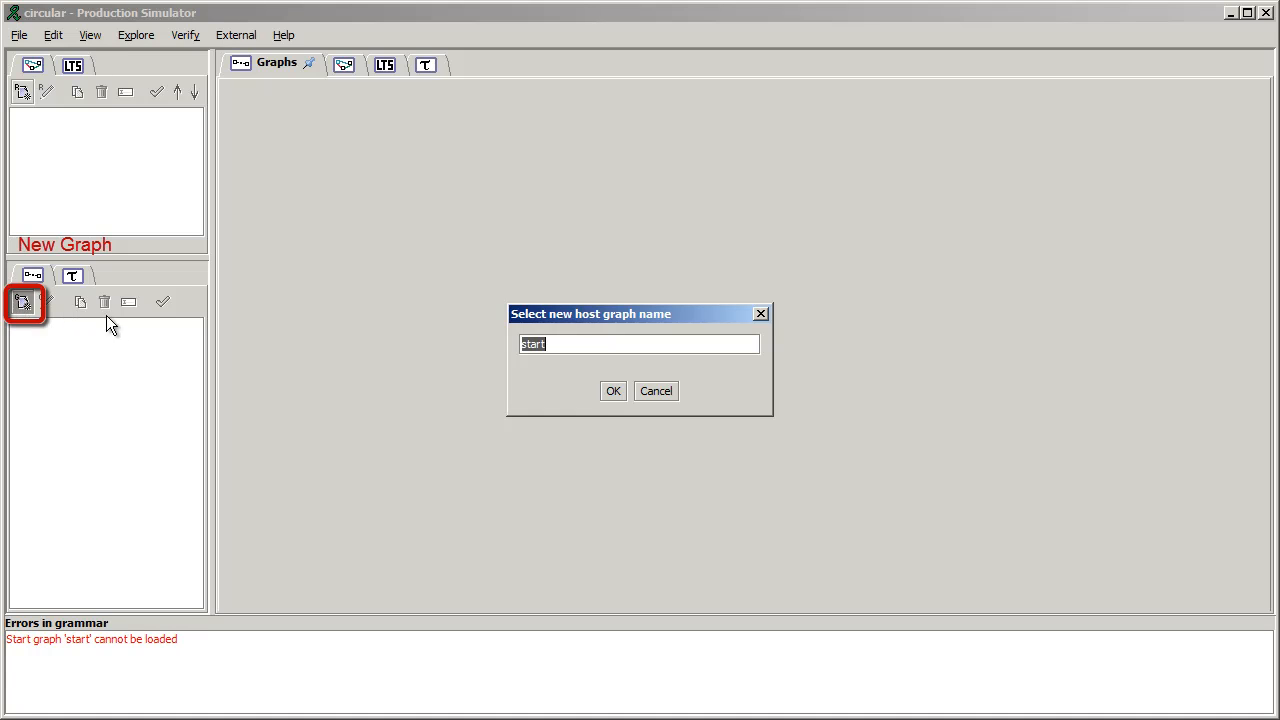
- Create a new host graph named start and add a node labelled Buffer near its middle
left_click(614, 392)
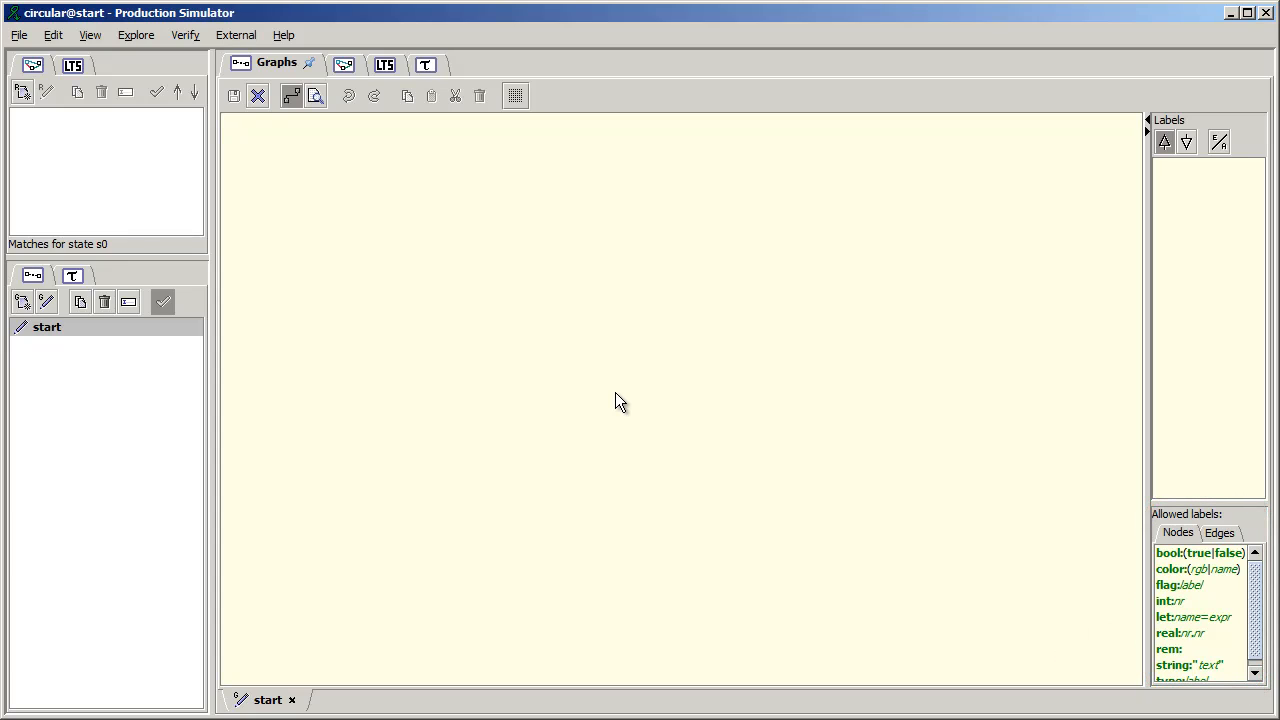
double_click(520, 368)
type("Buffer")
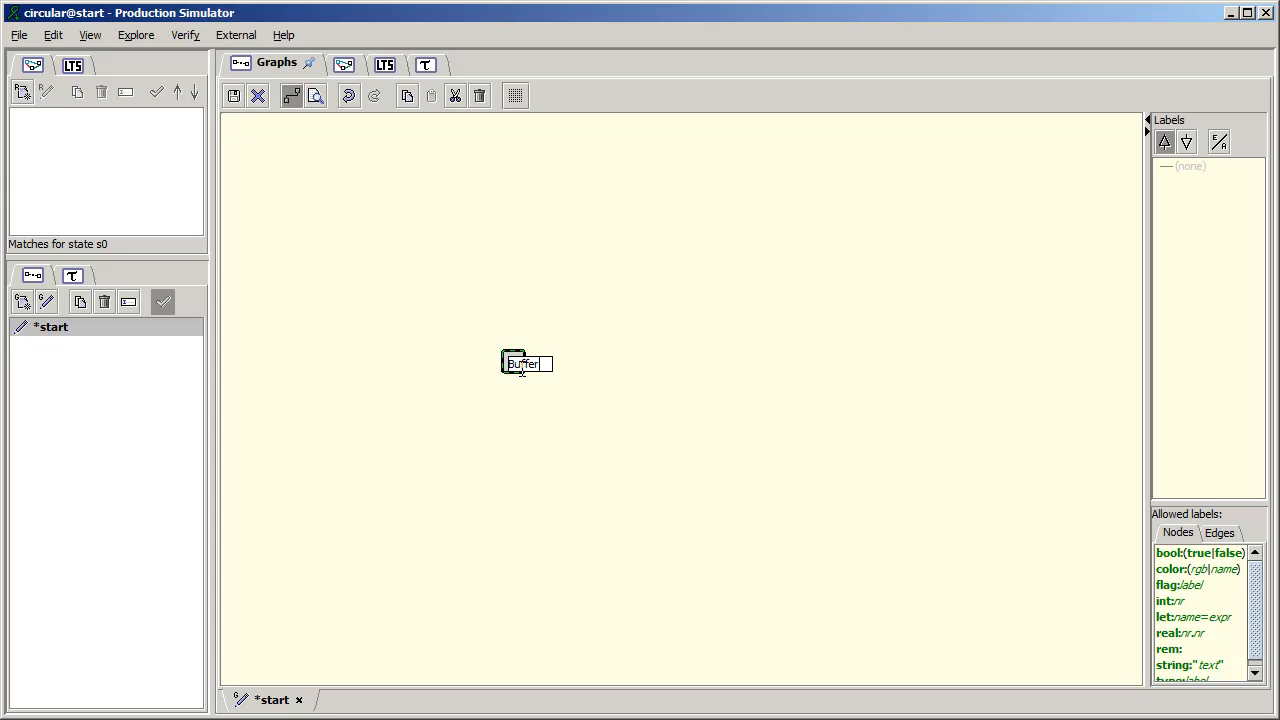
key("Return")
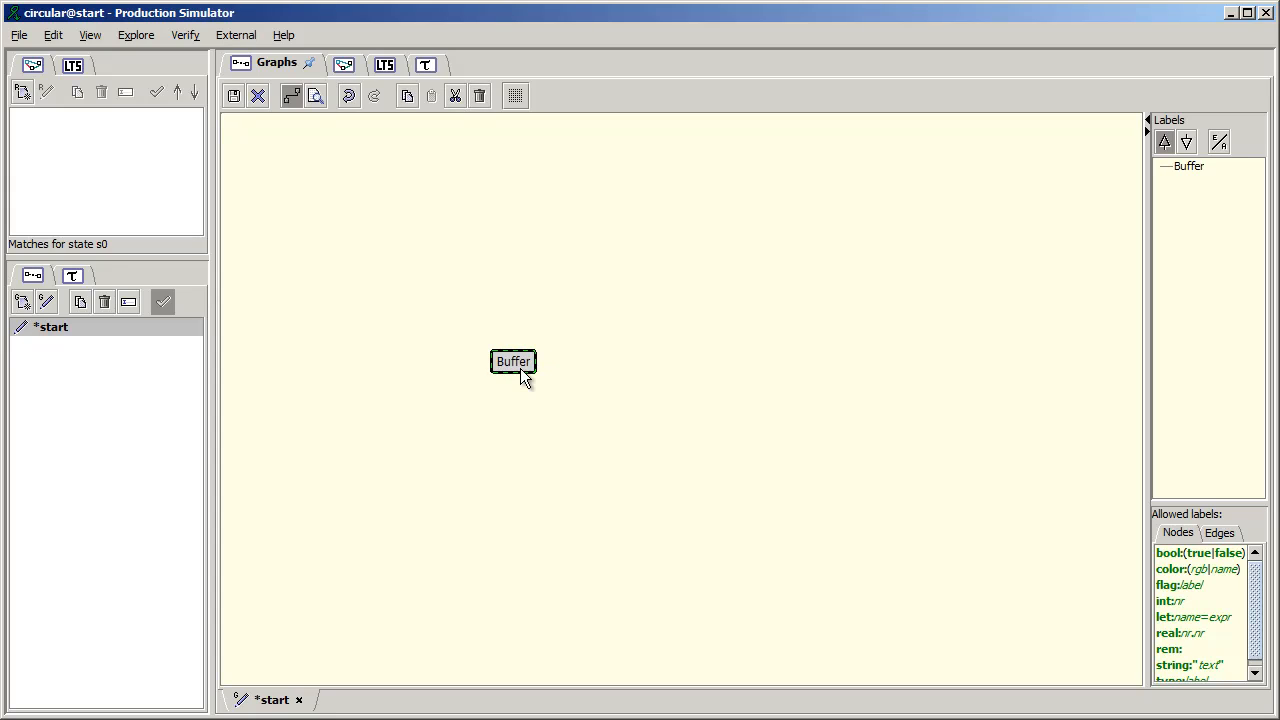
- Add a node above the Buffer node with the two labels Cell and empty on separate lines
double_click(501, 262)
type("C")
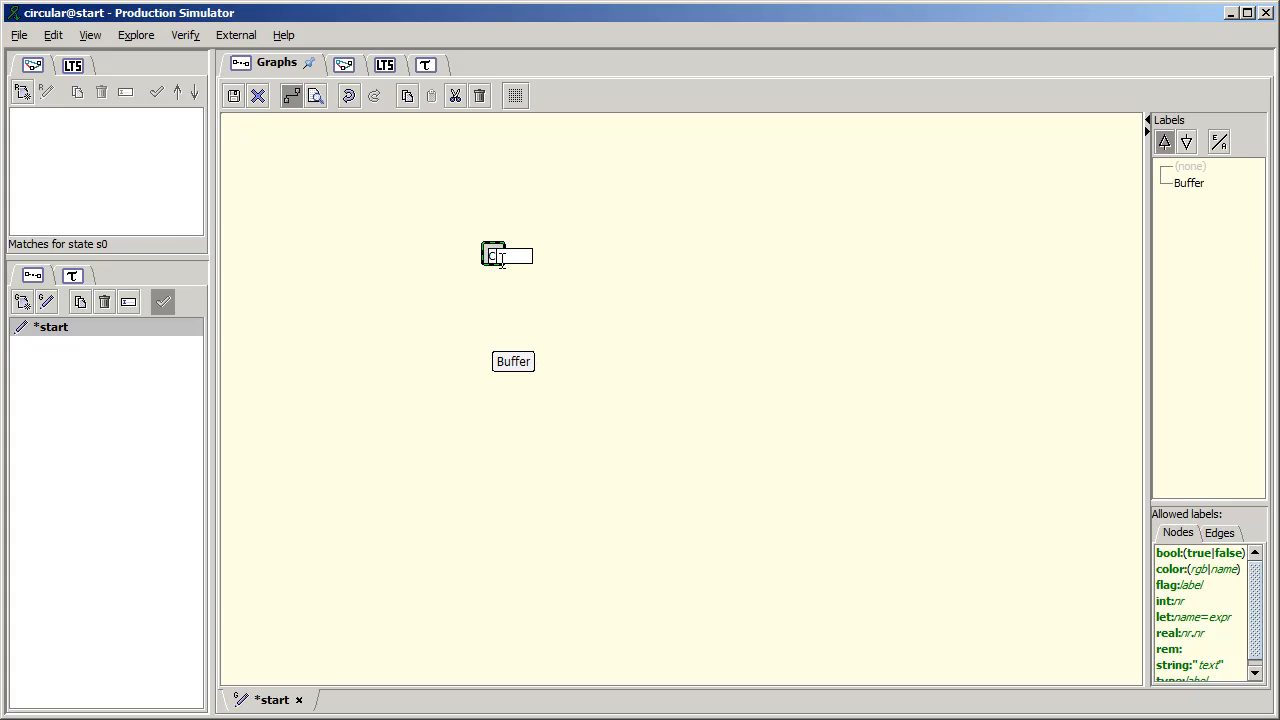
type("ell")
key("shift+Return")
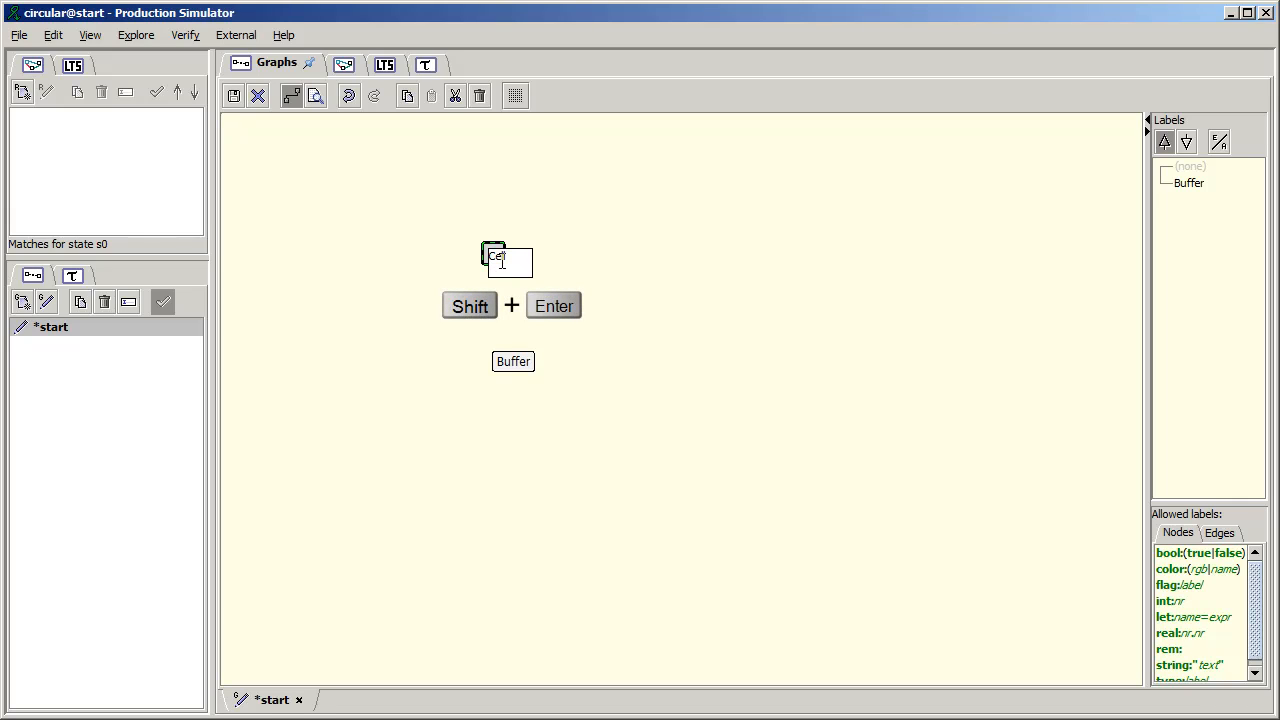
type("empt")
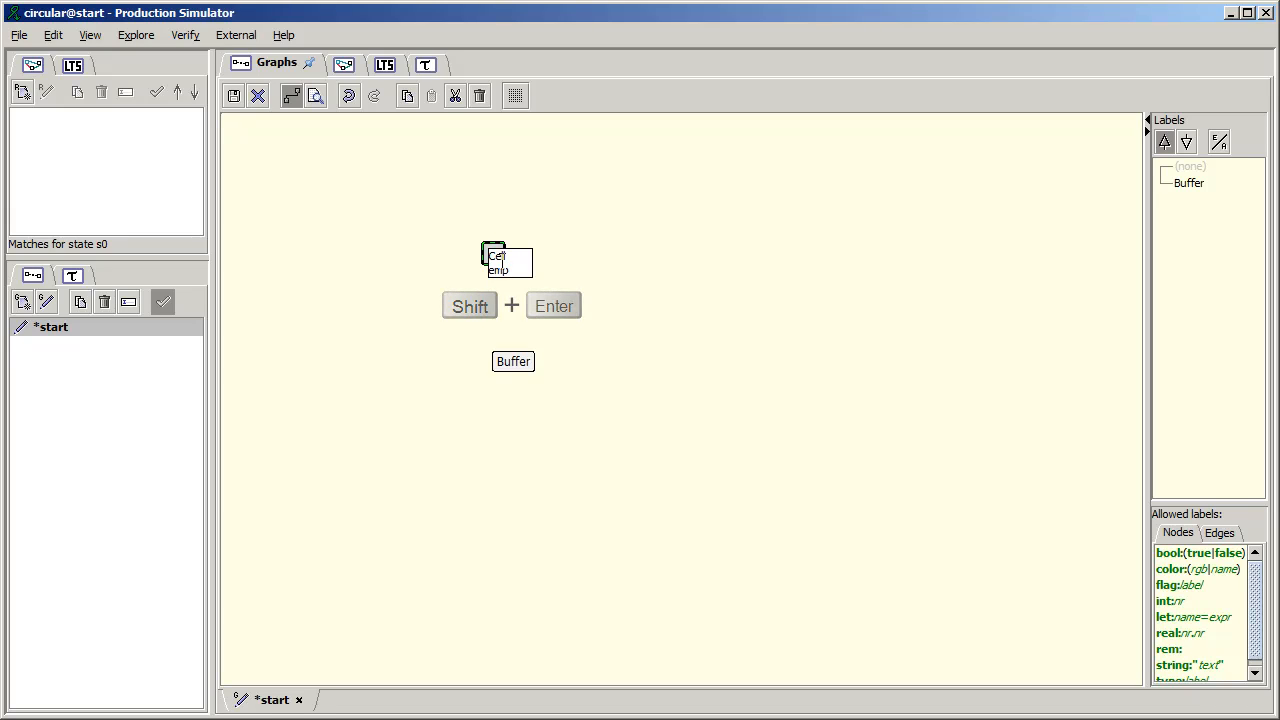
type("y")
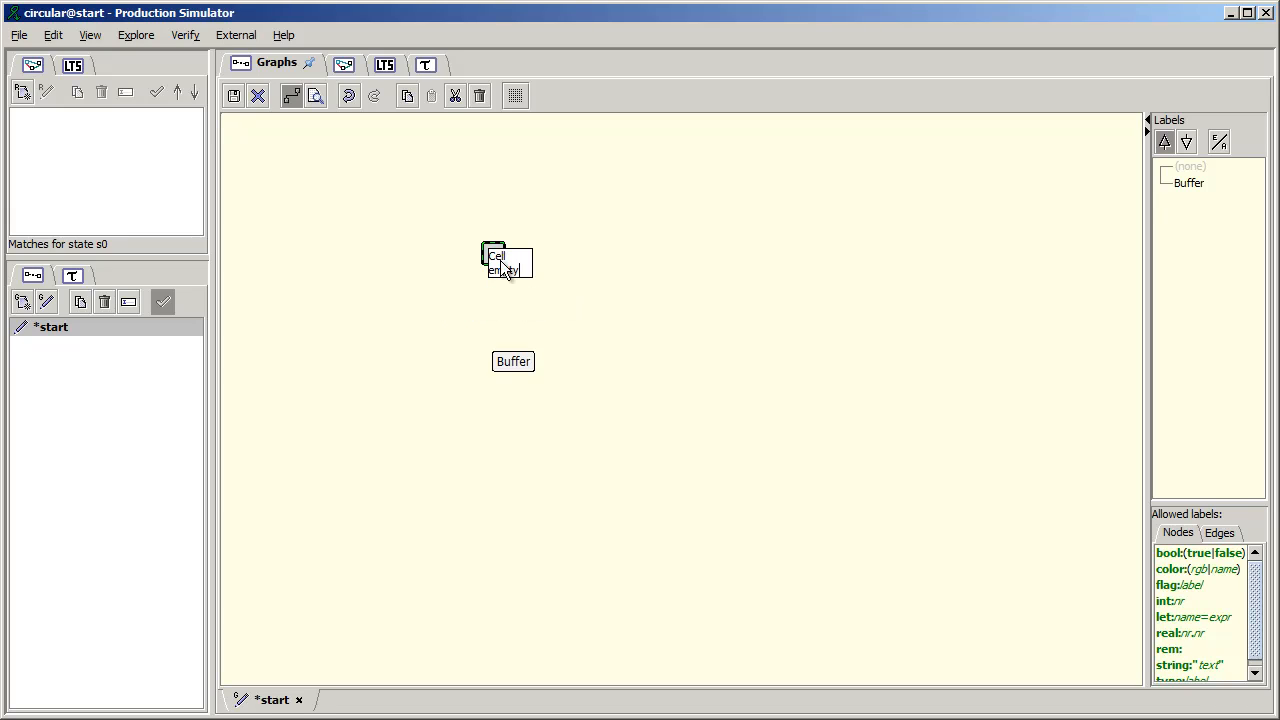
key("Return")
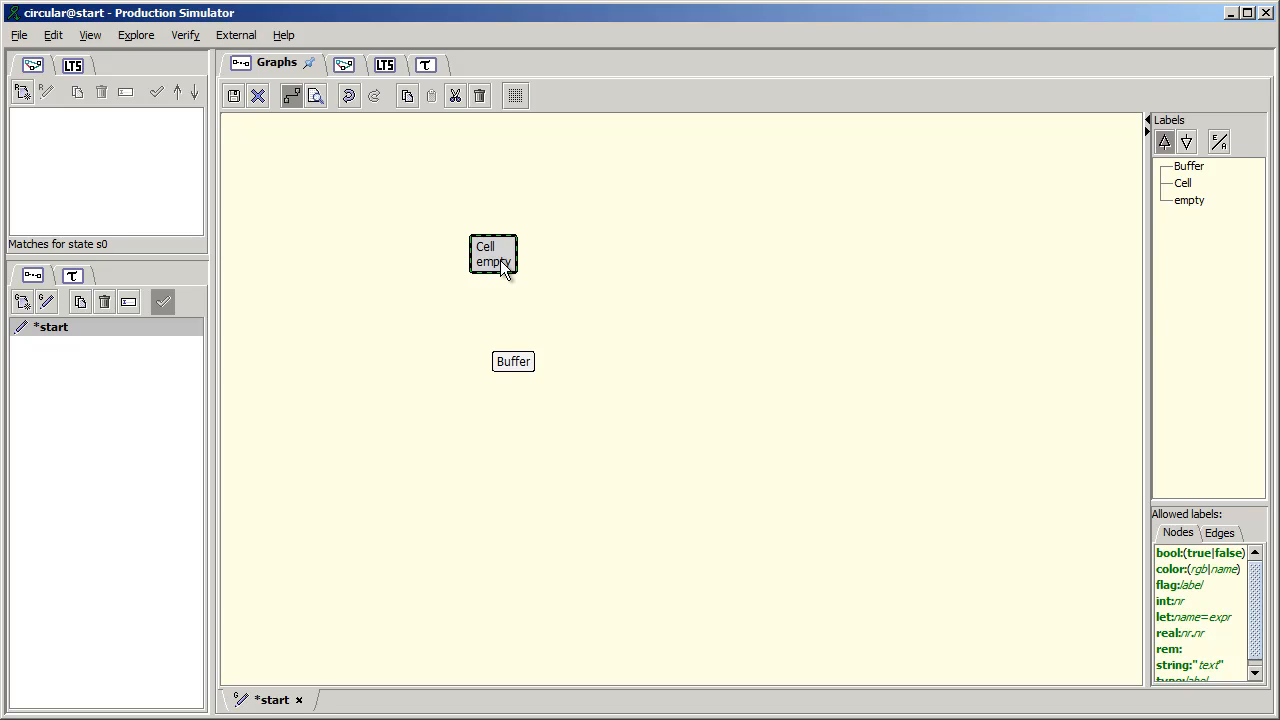
- Duplicate the Cell node three times and place the copies to the right of, below and to the left of the Buffer node
key("ctrl+c")
key("ctrl+v")
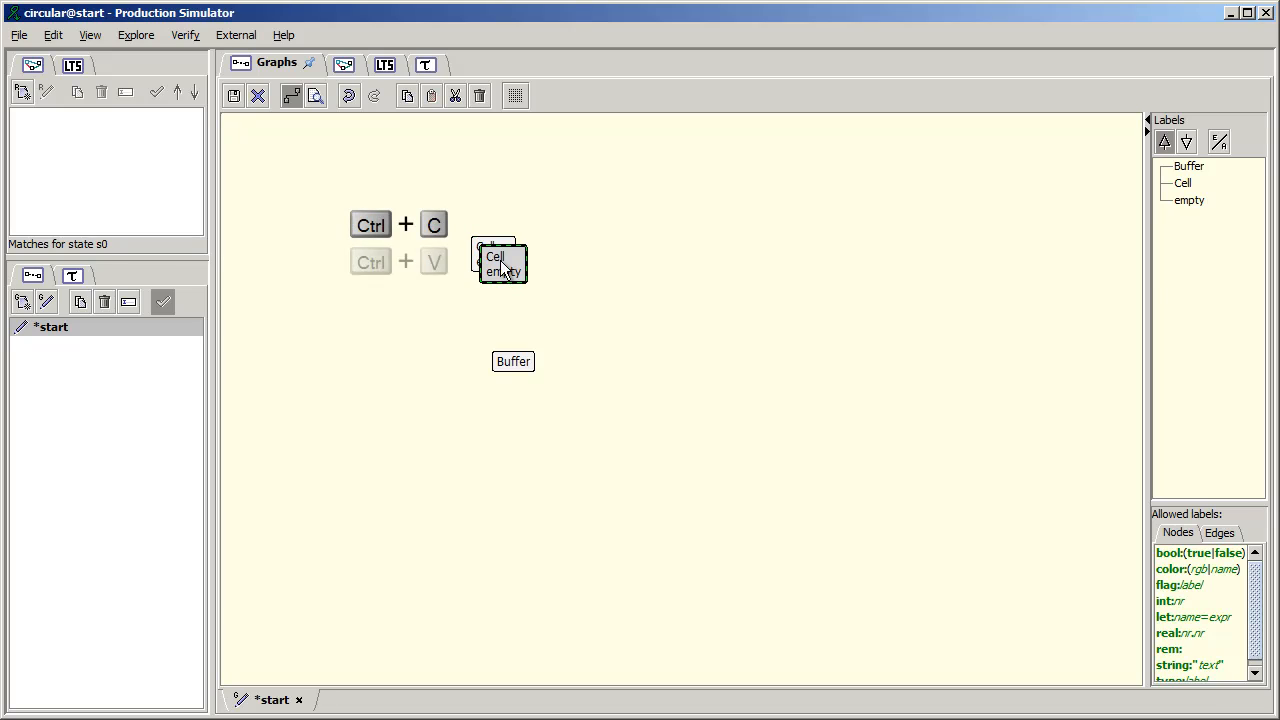
left_click_drag(500, 260, 646, 356)
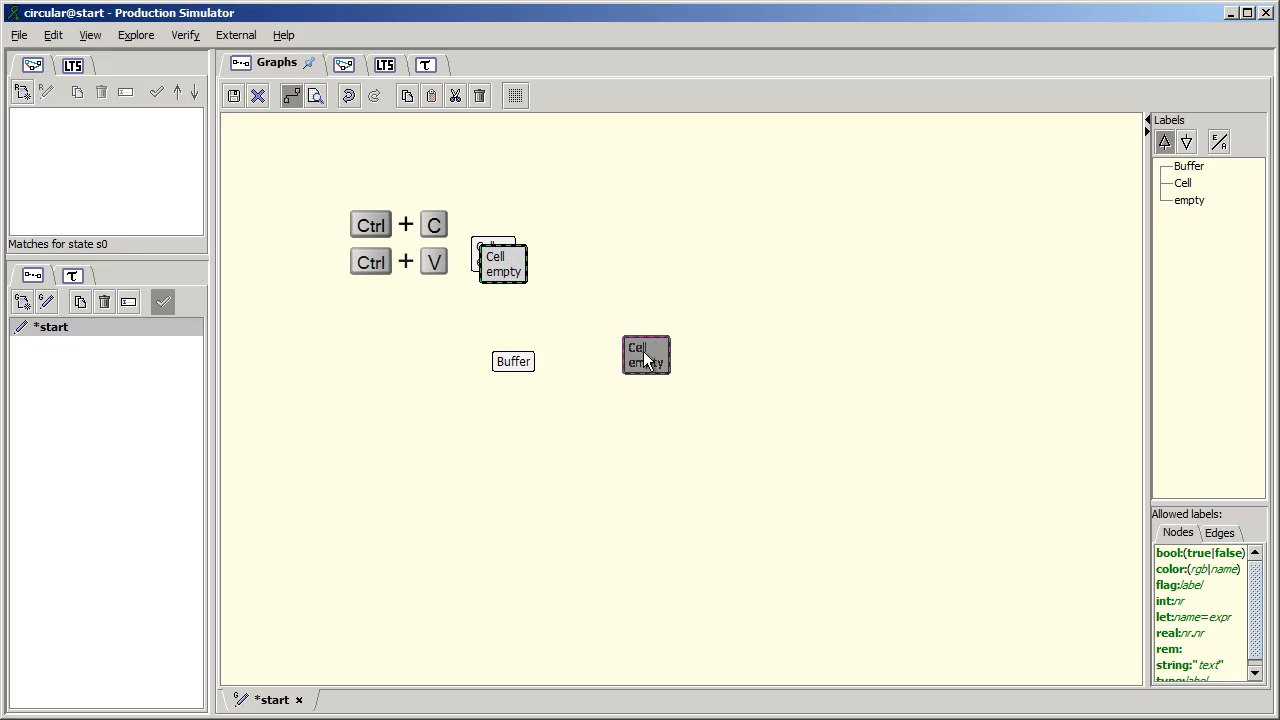
left_click(428, 96)
left_click_drag(656, 378, 399, 379)
key("ctrl")
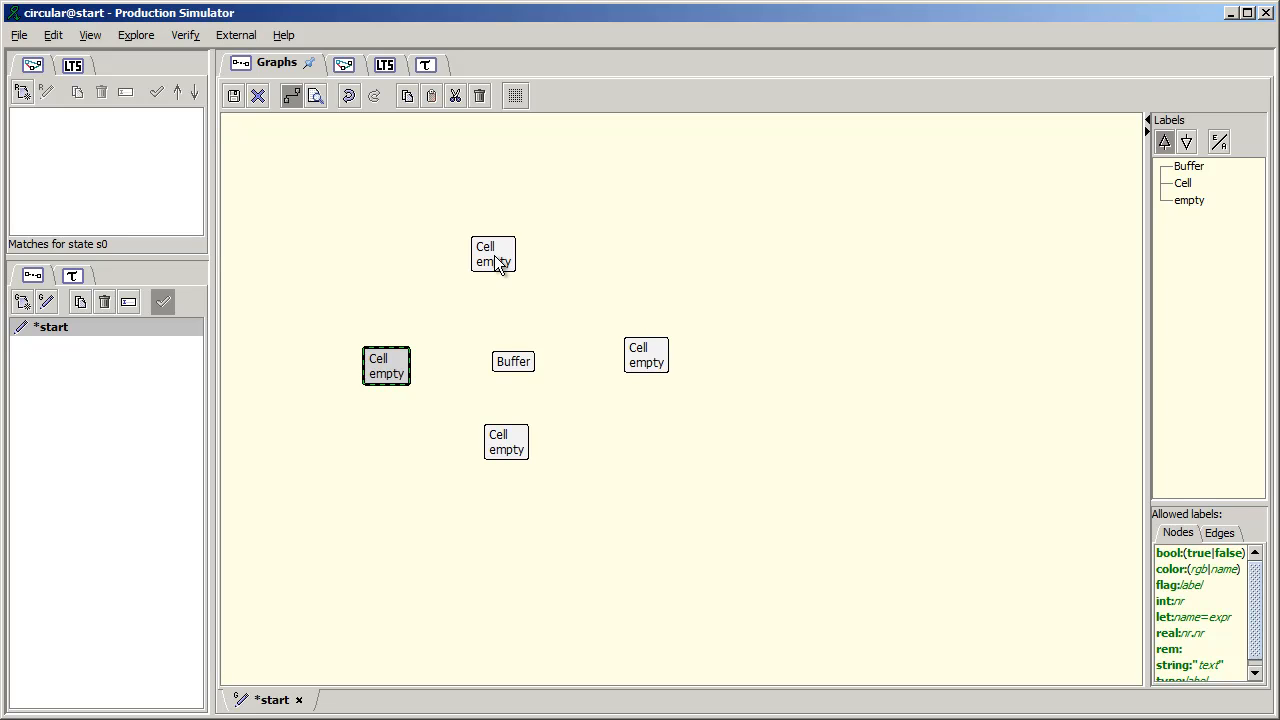
- Draw edges labelled next from the upper Cell to the right Cell and from the right Cell to the lower Cell
left_click_drag(494, 255, 642, 352)
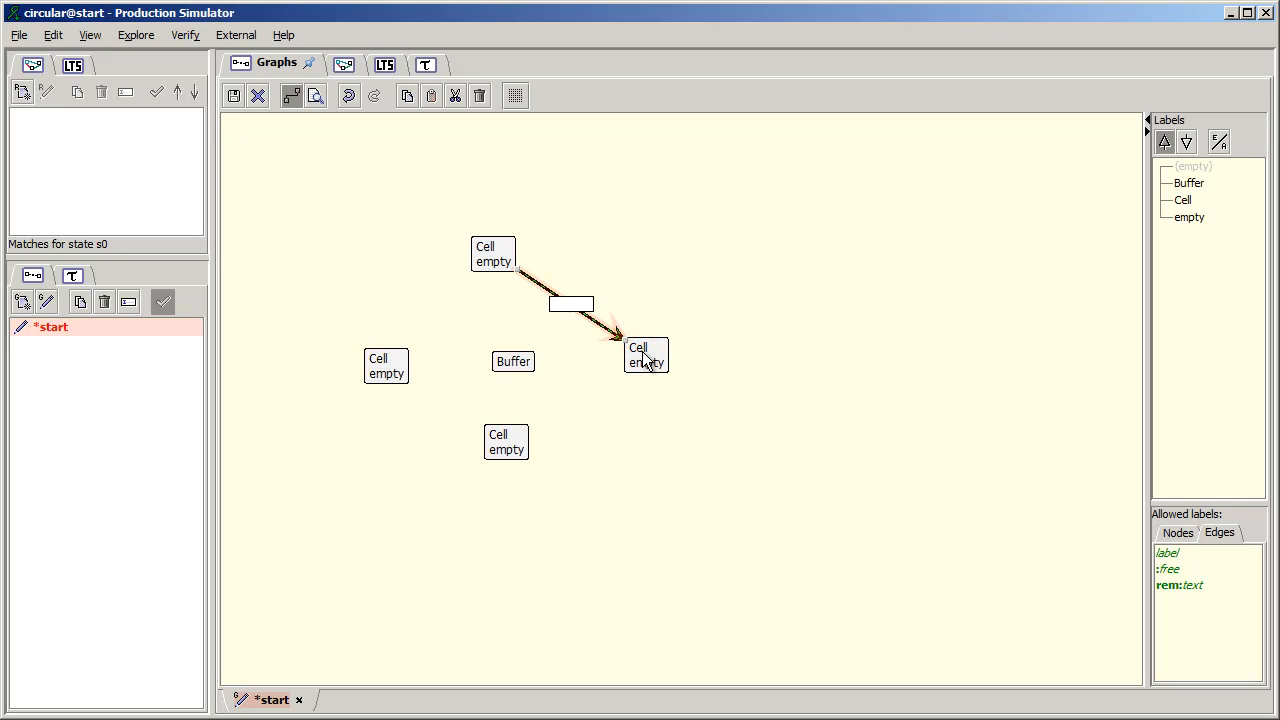
type("next")
key("Return")
left_click_drag(645, 360, 519, 446)
type("next")
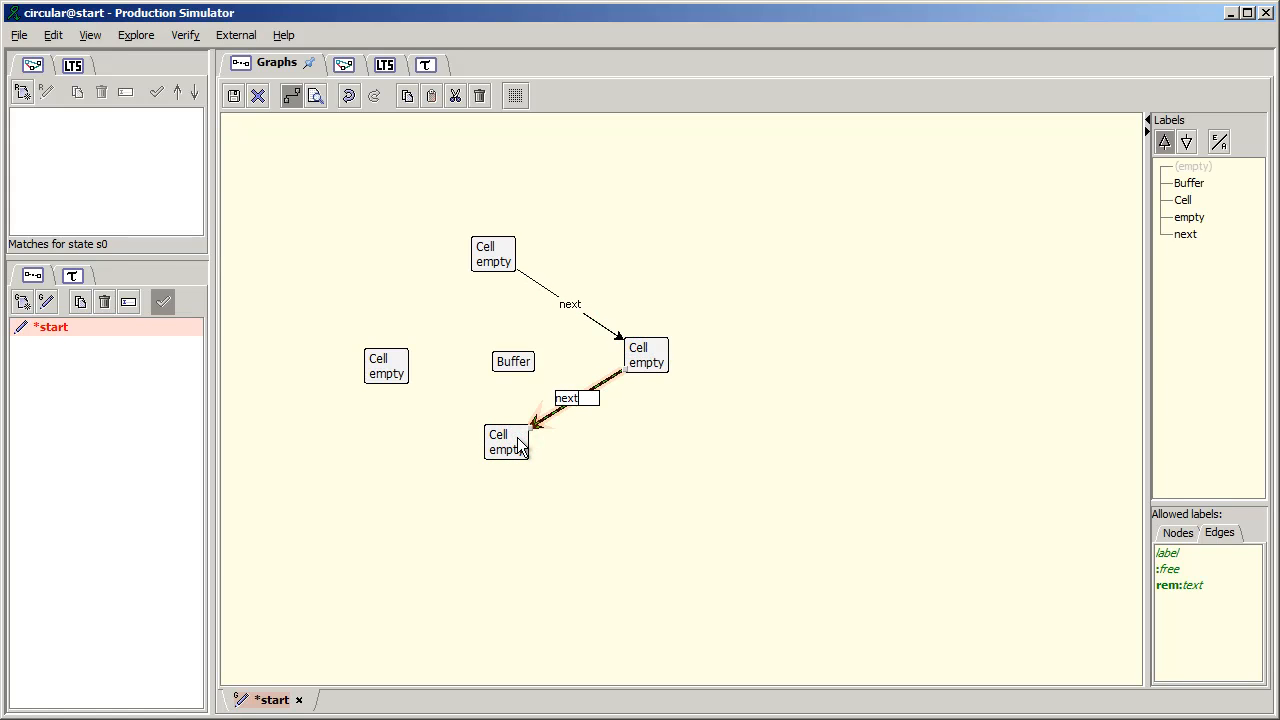
key("Return")
- Close the ring with edges labelled next from the lower Cell to the left Cell and from there to the upper Cell
mouse_move(517, 446)
left_mouse_down()
mouse_move(385, 372)
mouse_move(388, 385)
left_mouse_up()
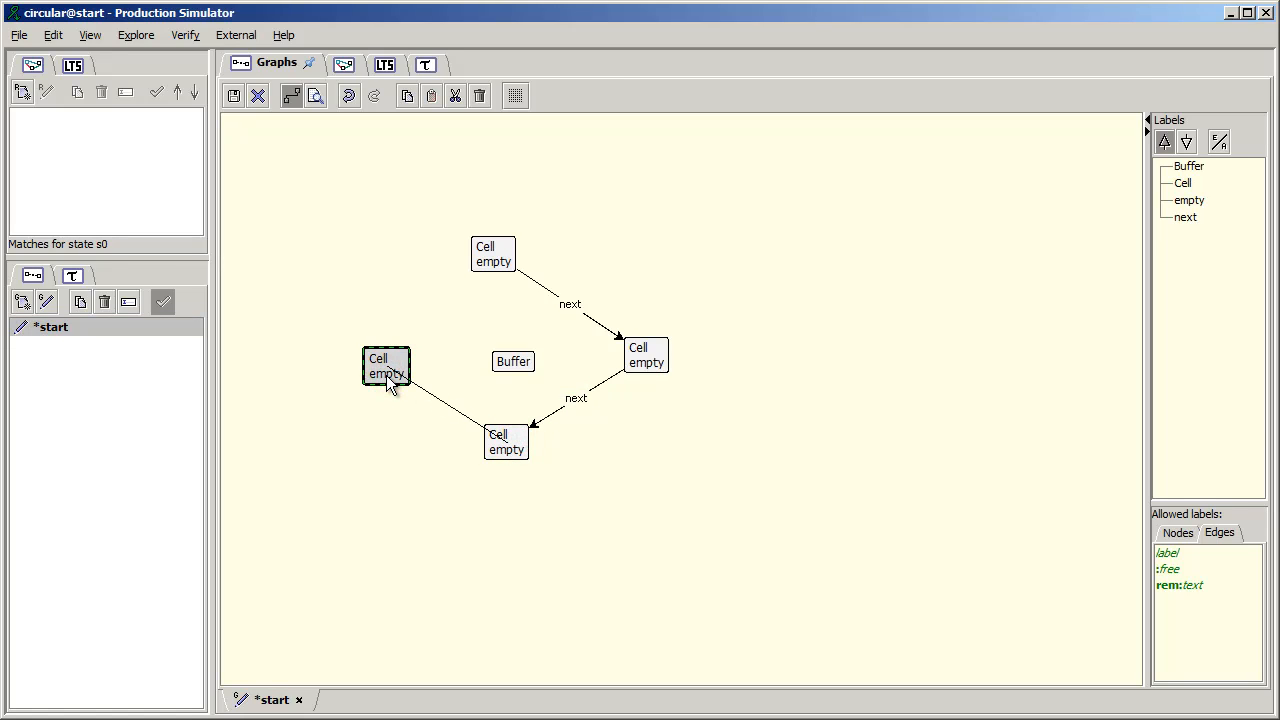
left_click(397, 374)
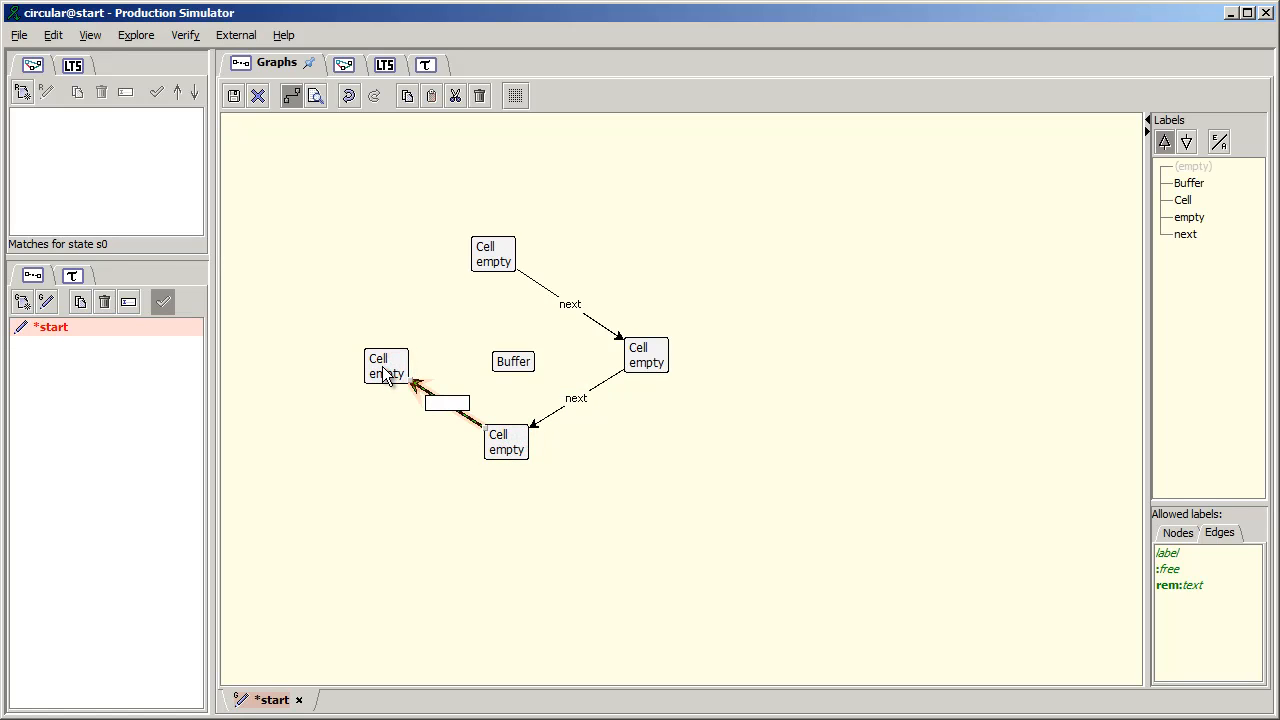
type("nex")
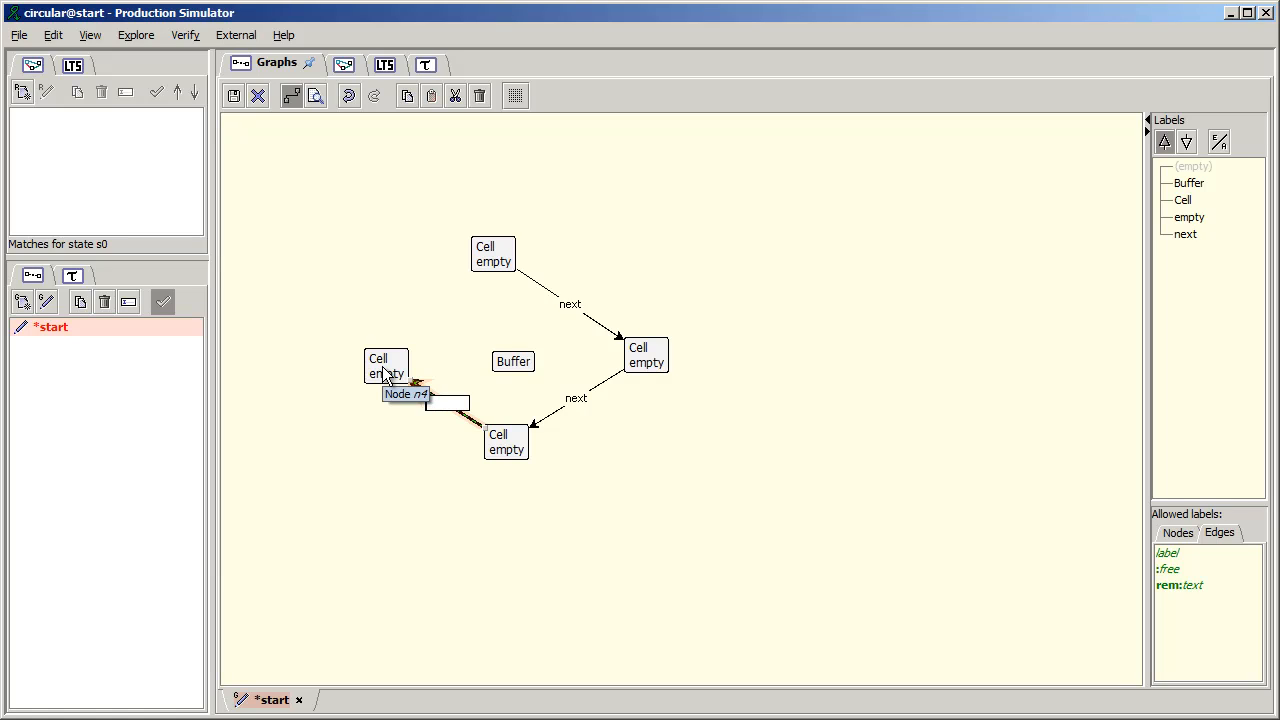
type("t")
key("Return")
left_click_drag(385, 370, 493, 262)
type("next")
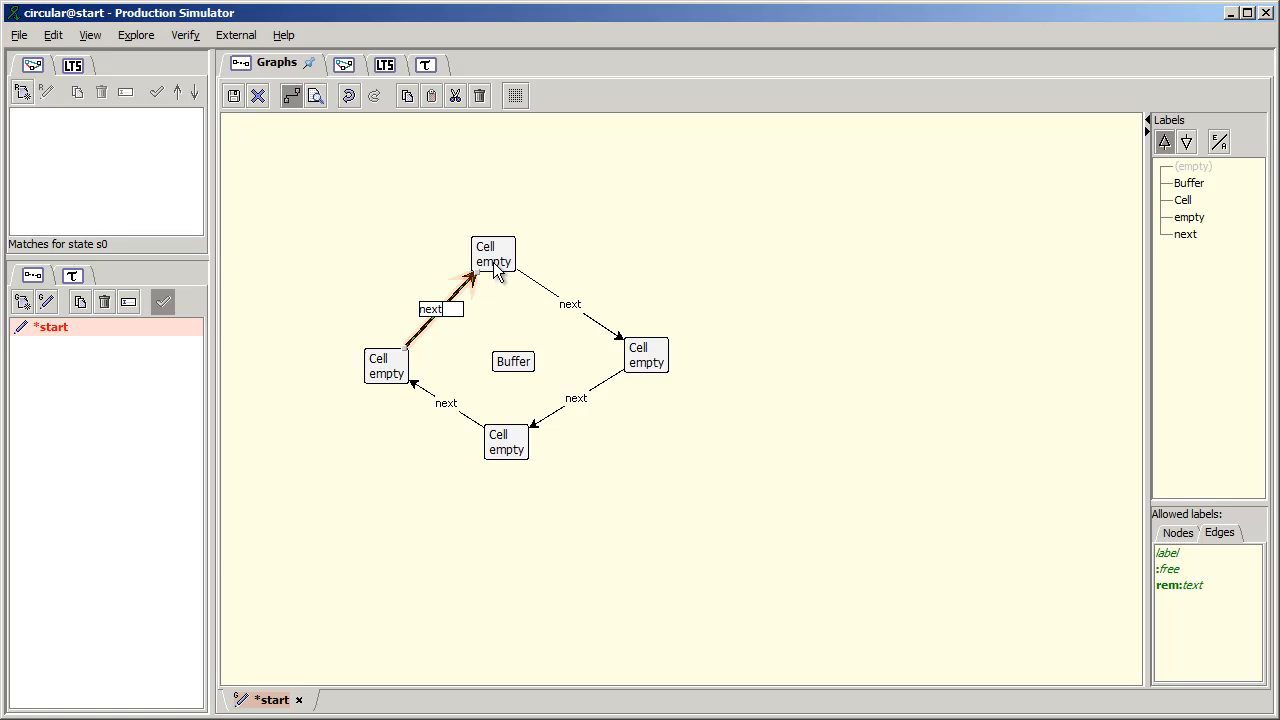
key("Return")
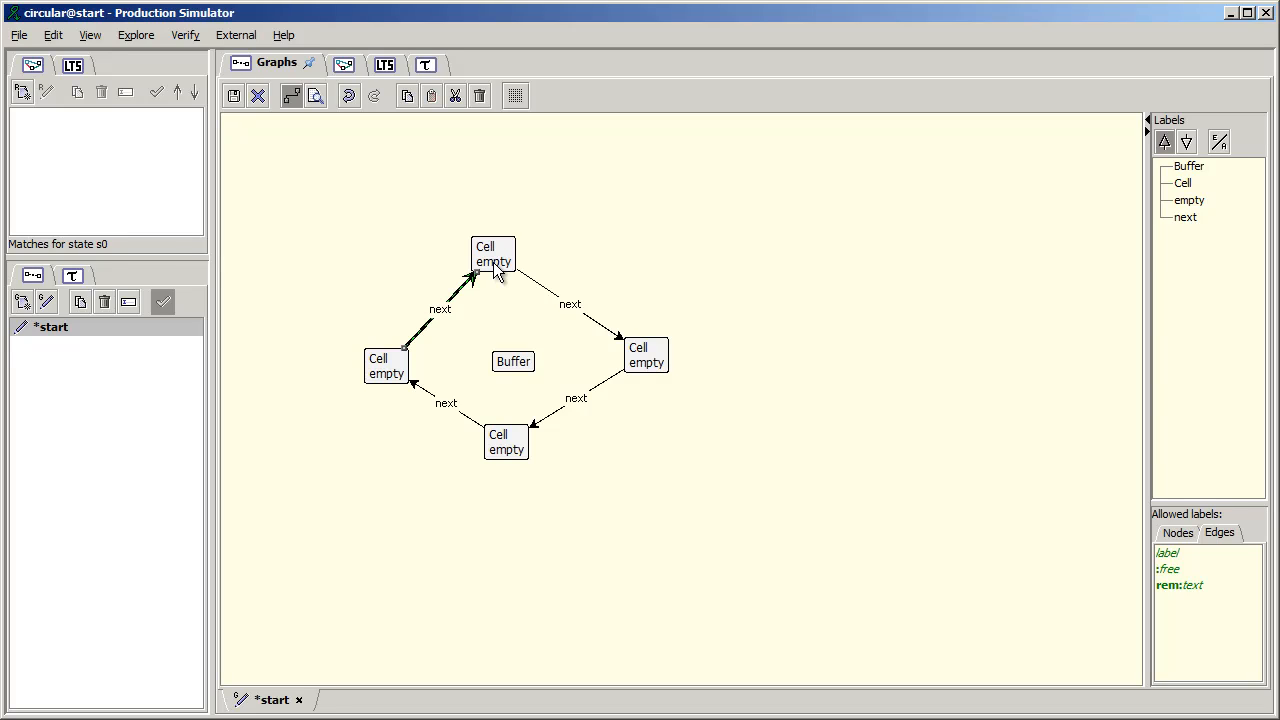
- Undo the most recent edge and label edits and redo them, two times in a row
key("ctrl+z")
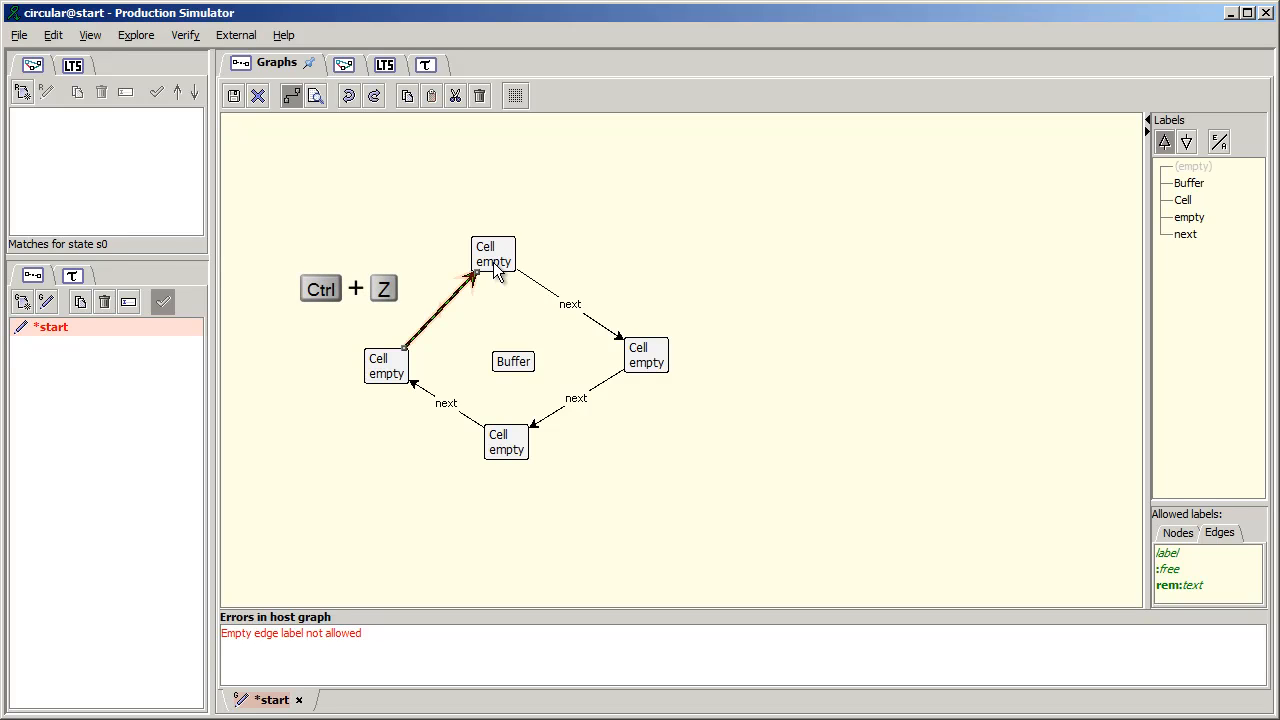
key("ctrl+z")
key("ctrl+z")
key("ctrl+z")
key("ctrl+y")
key("ctrl+y")
key("ctrl+y")
key("ctrl+y")
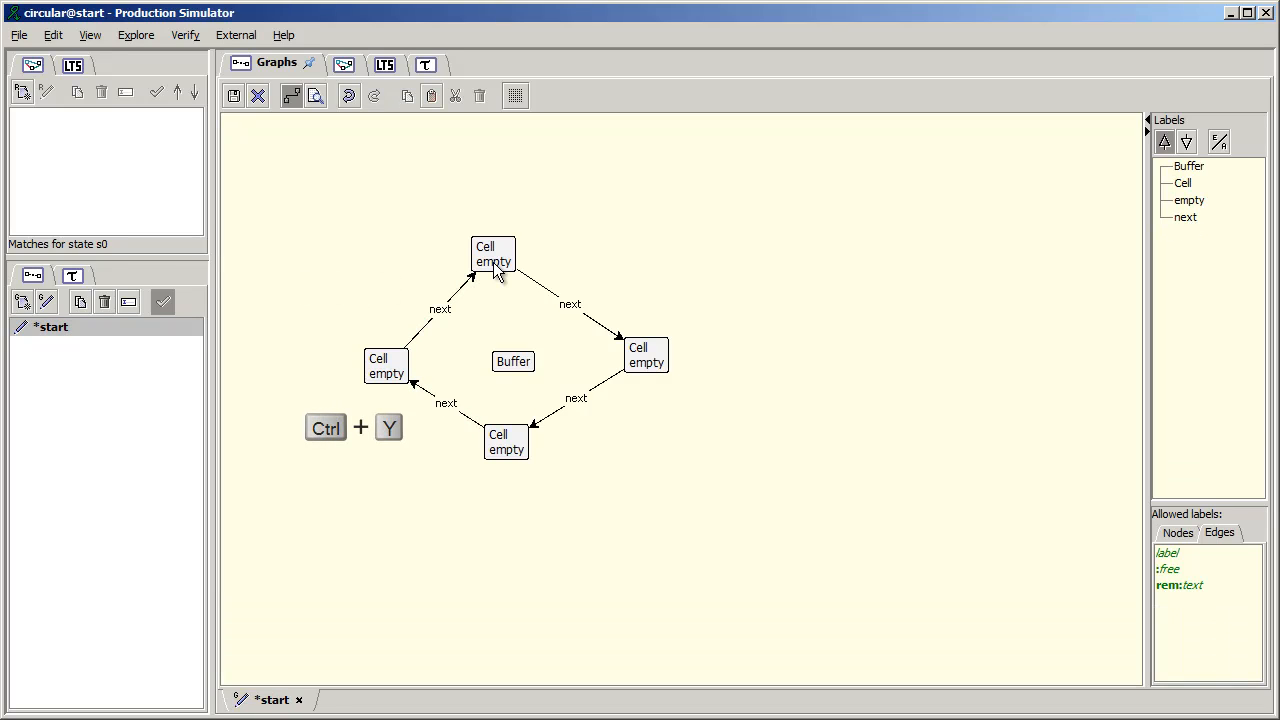
left_click(348, 96)
left_click(348, 96)
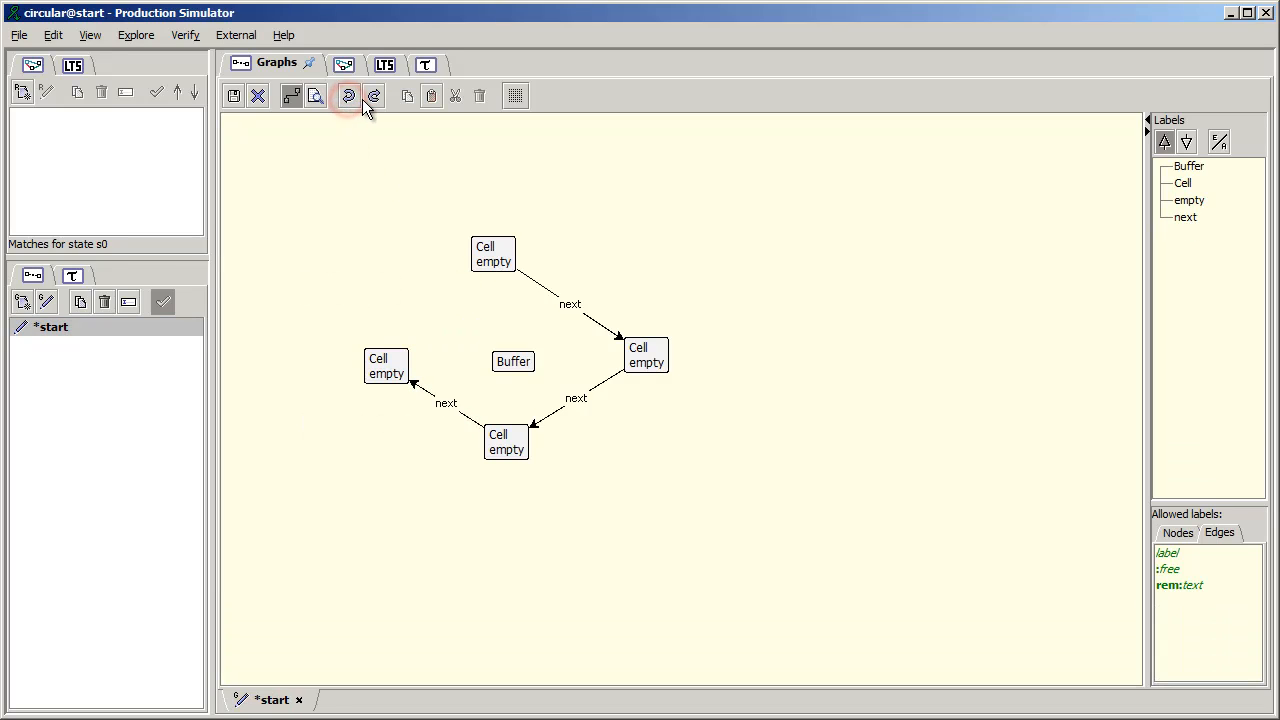
left_click(373, 97)
left_click(373, 97)
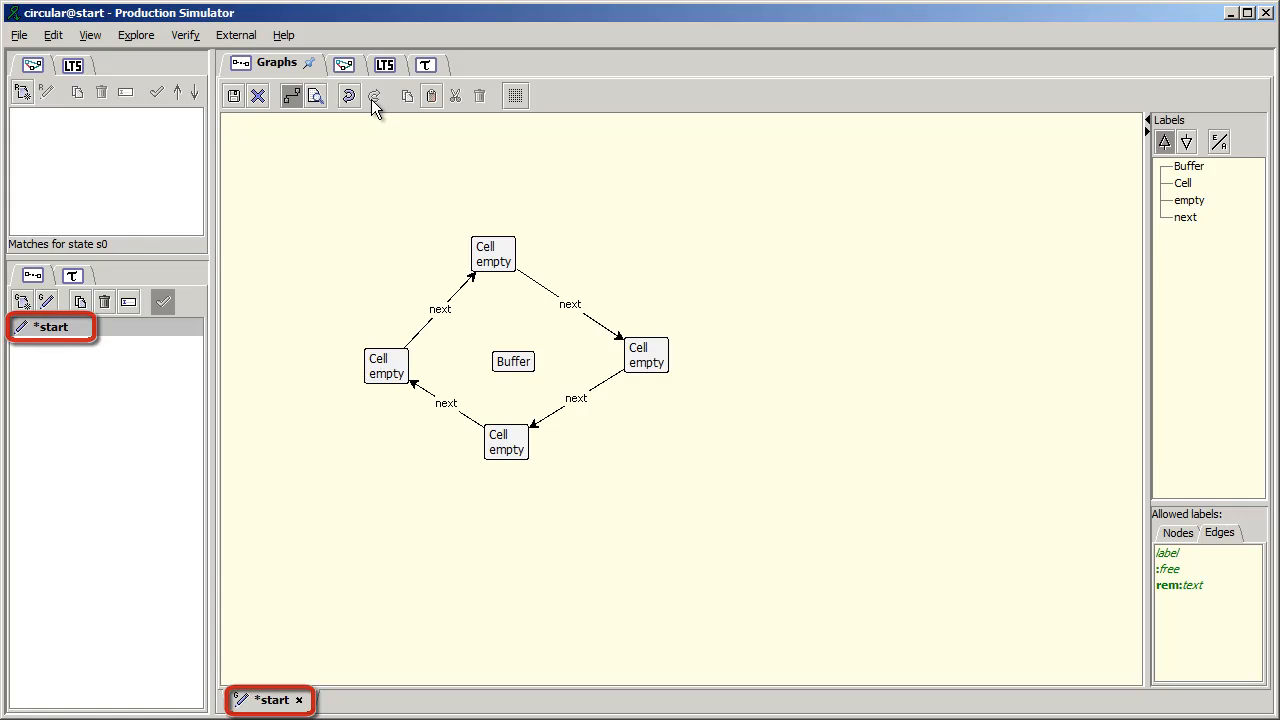
- Save the start graph with its ring of four Cell nodes
left_click(236, 97)
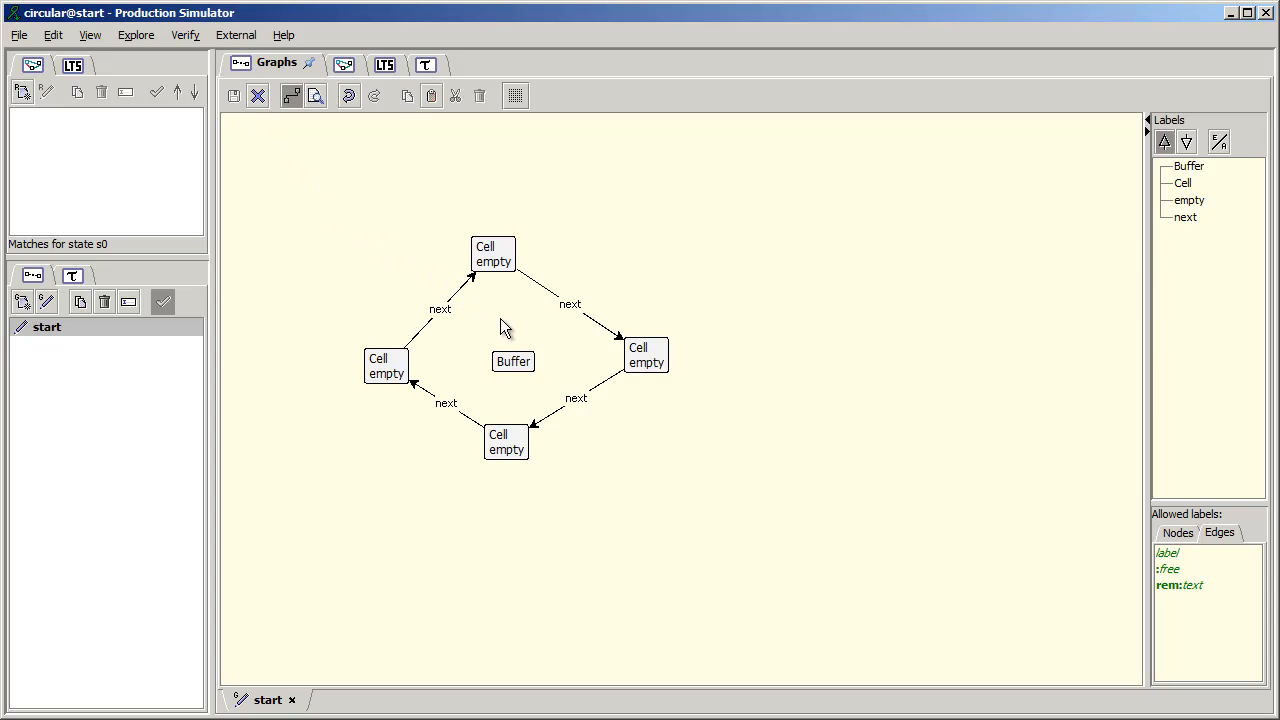
- Connect Buffer to the upper Cell with an edge labelled first and to the left Cell with an edge labelled last
left_click(513, 361)
left_click(515, 366)
left_click_drag(511, 341, 493, 264)
type("first")
key("Return")
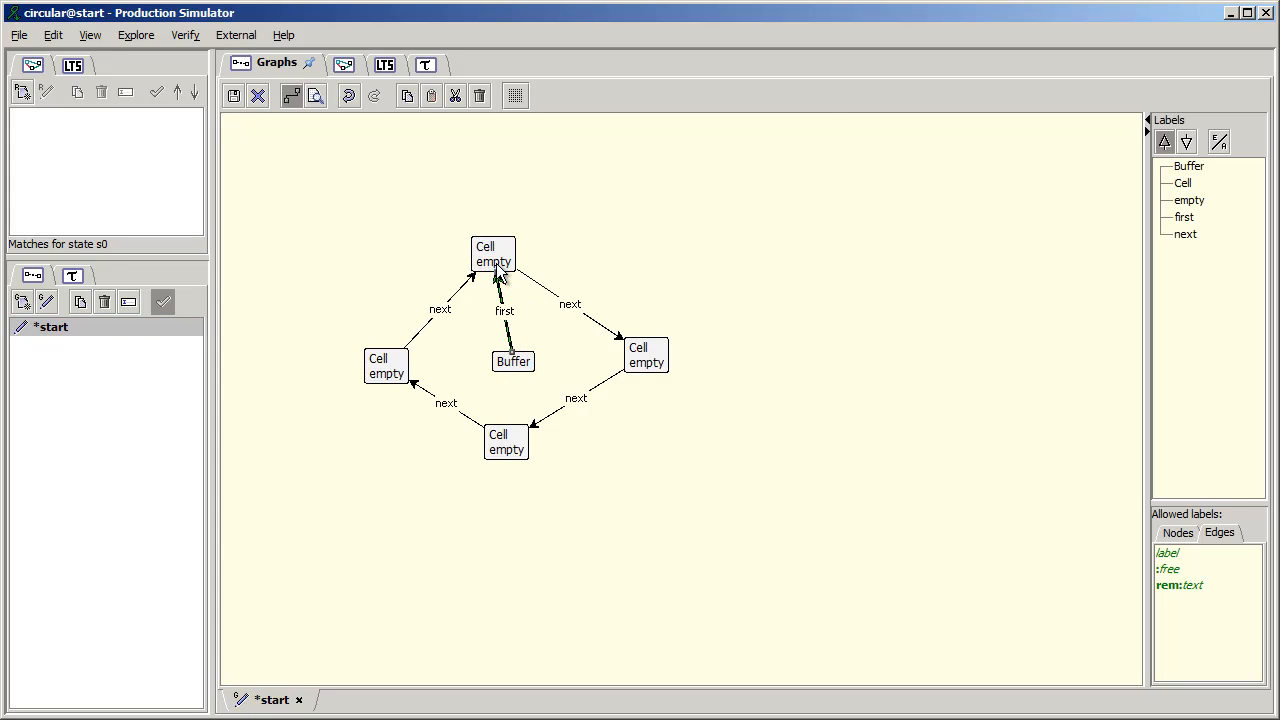
left_click(517, 370)
left_click_drag(517, 370, 402, 367)
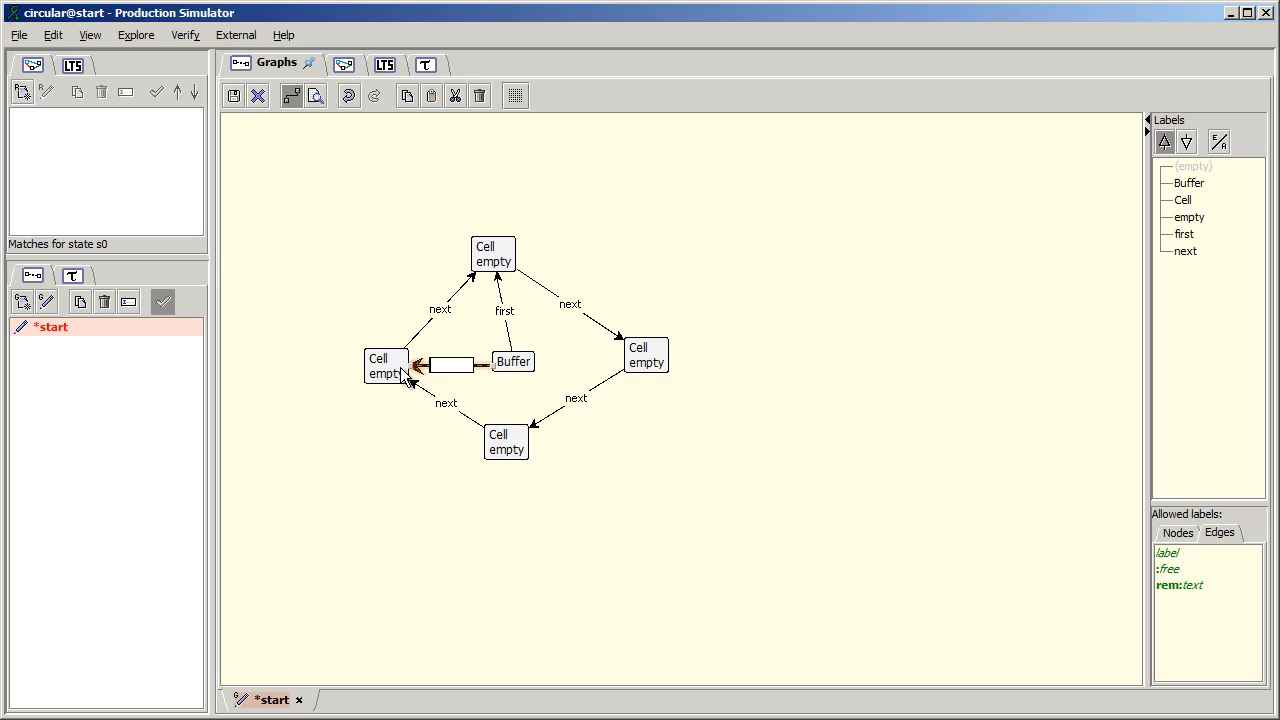
type("last")
key("Return")
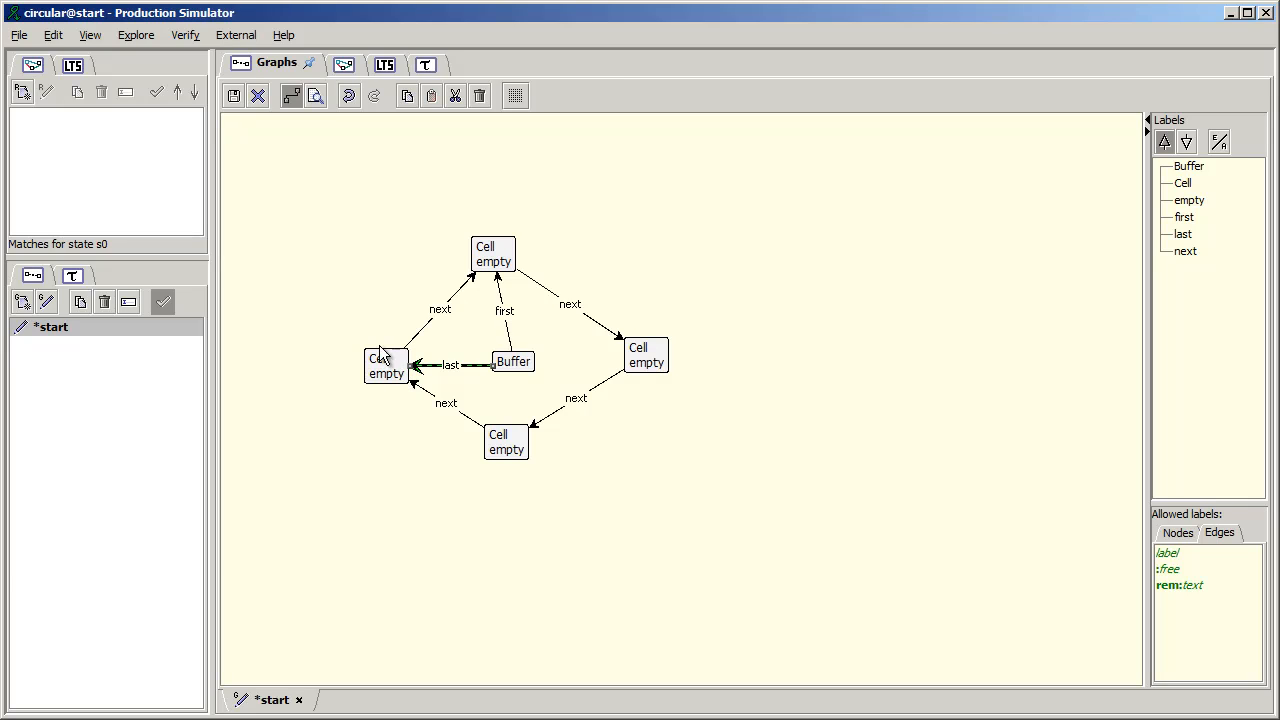
- Try the Spring layout and the Forest layout on the graph and undo both rearrangements
right_click(310, 236)
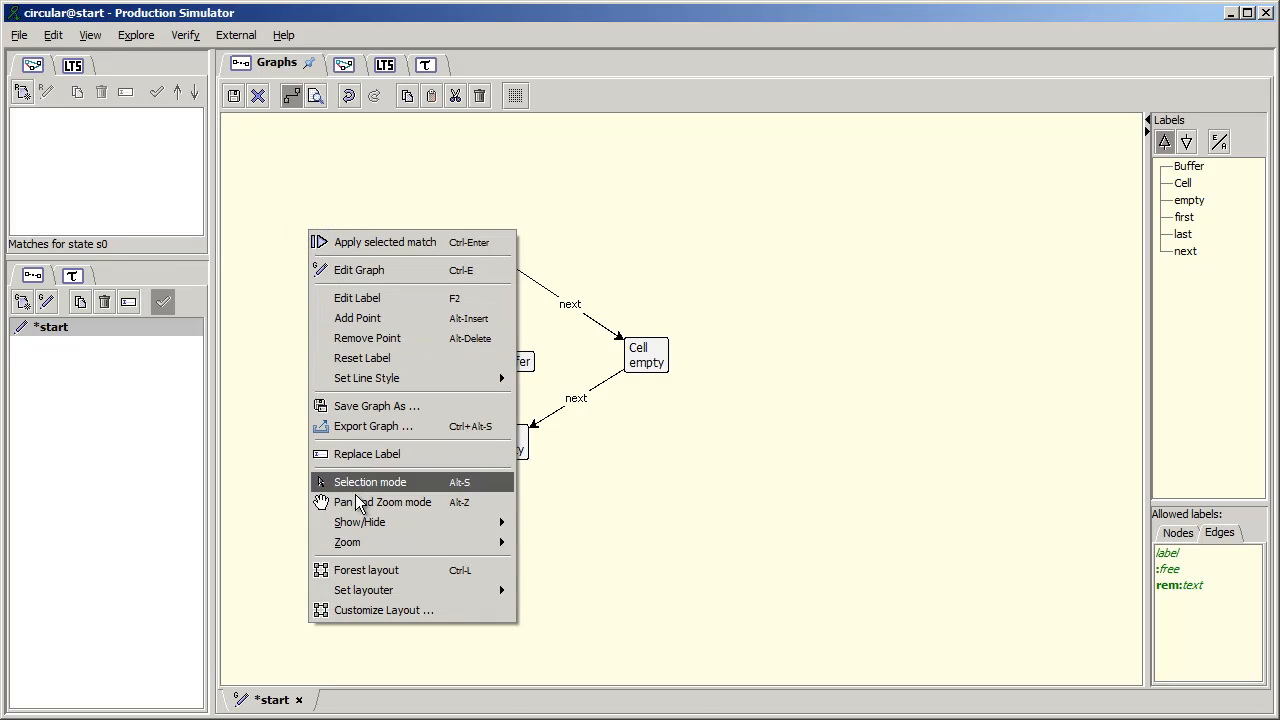
mouse_move(387, 589)
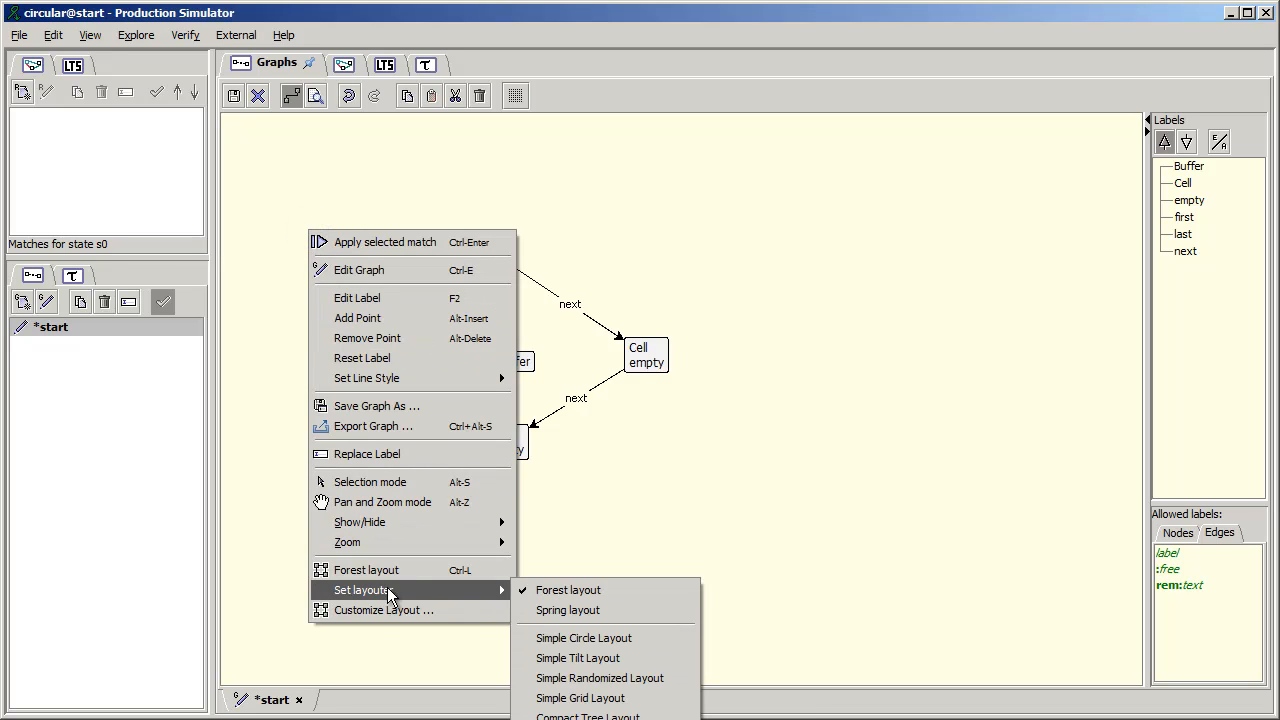
left_click(548, 610)
right_click(276, 160)
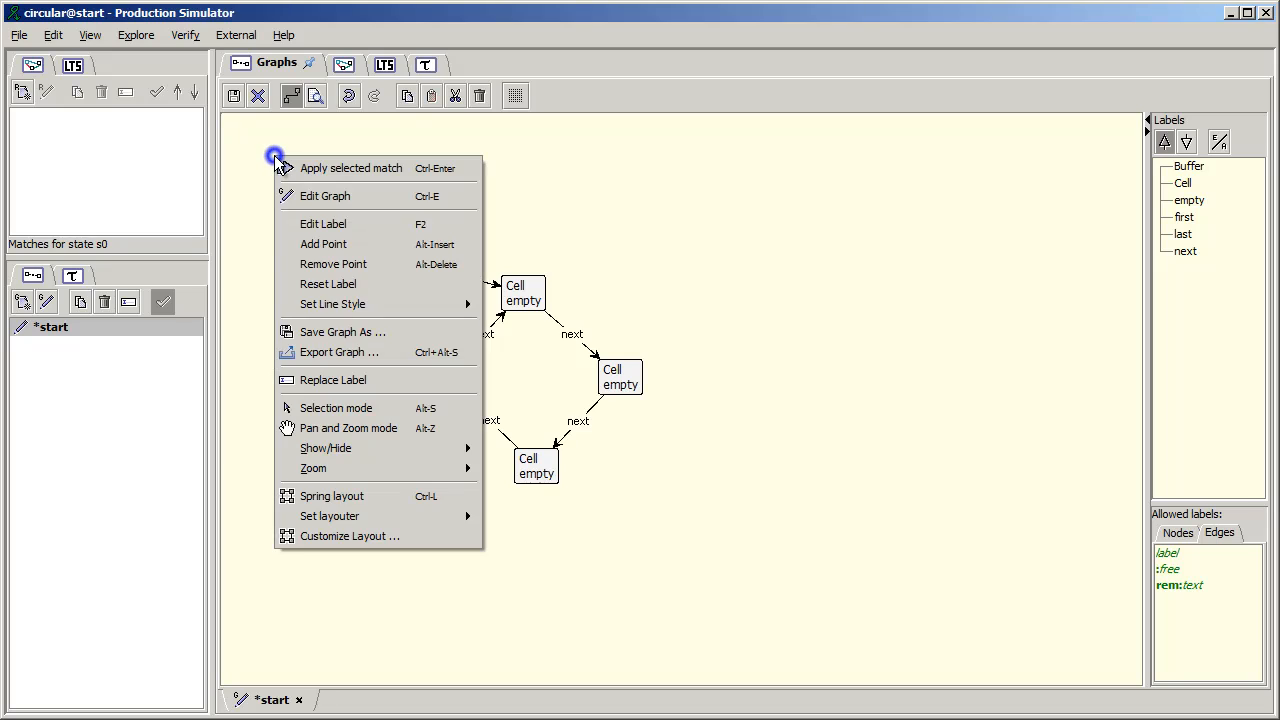
mouse_move(322, 520)
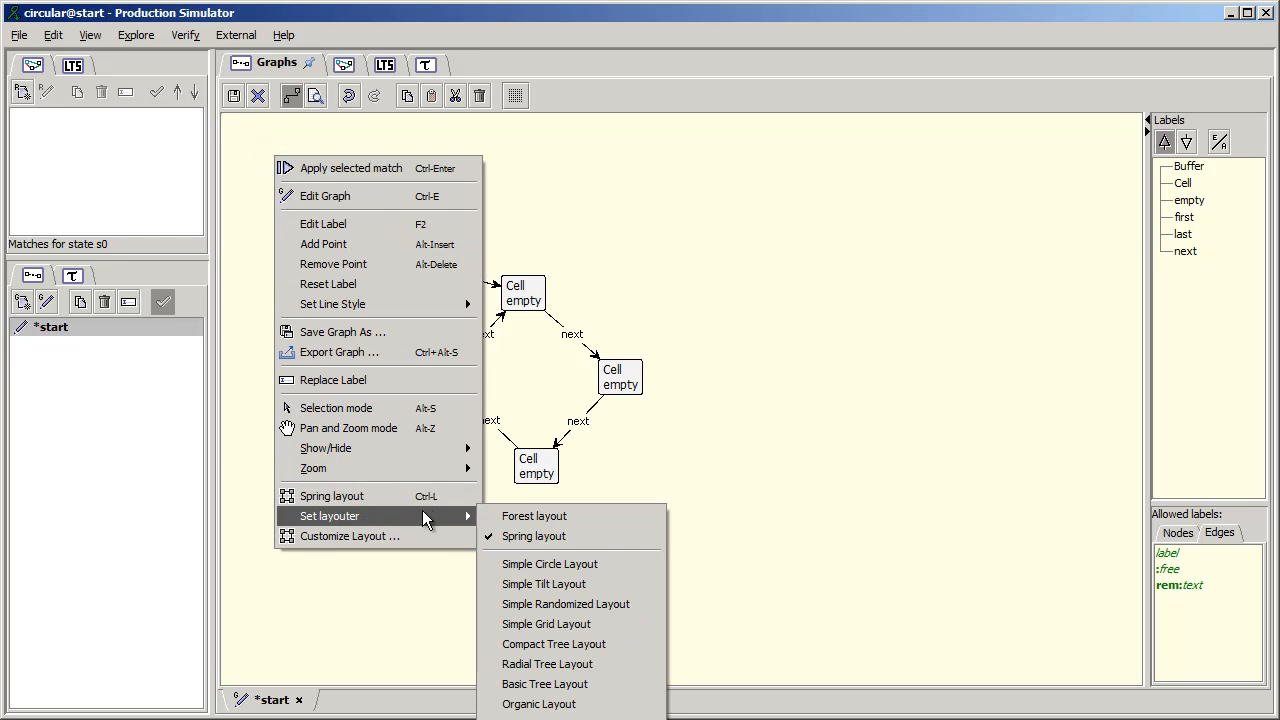
left_click(492, 516)
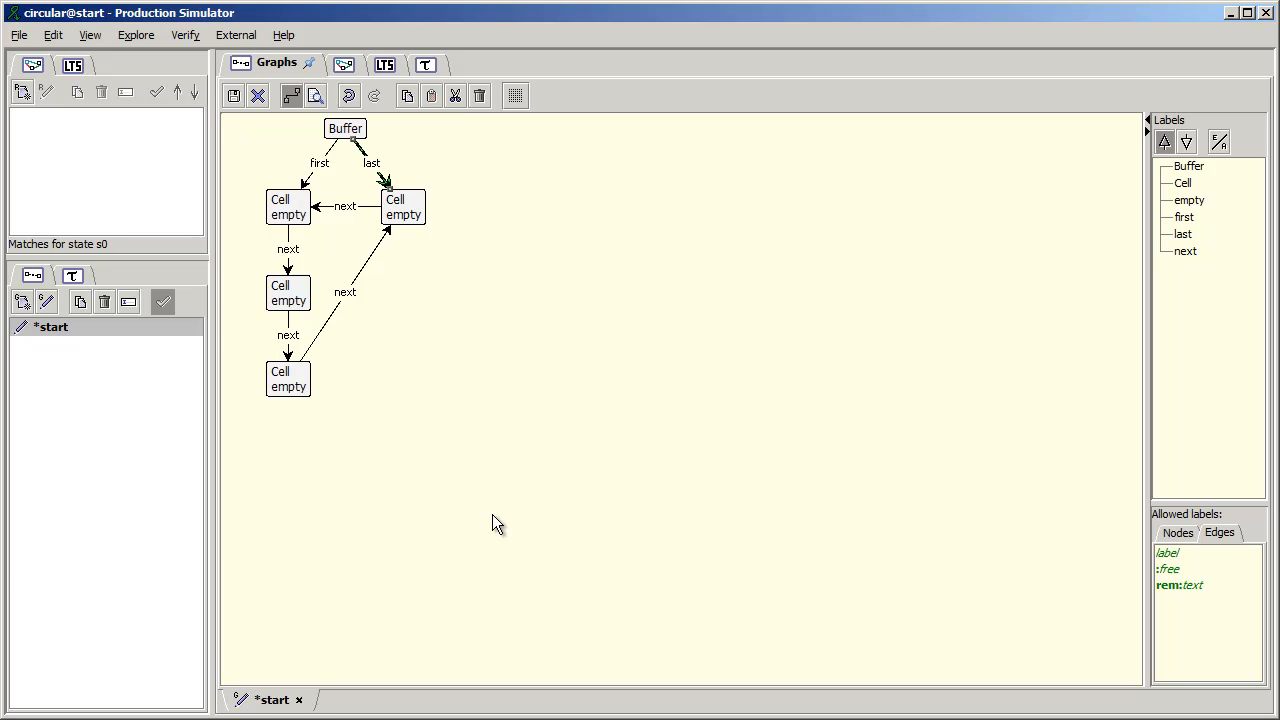
left_click(348, 95)
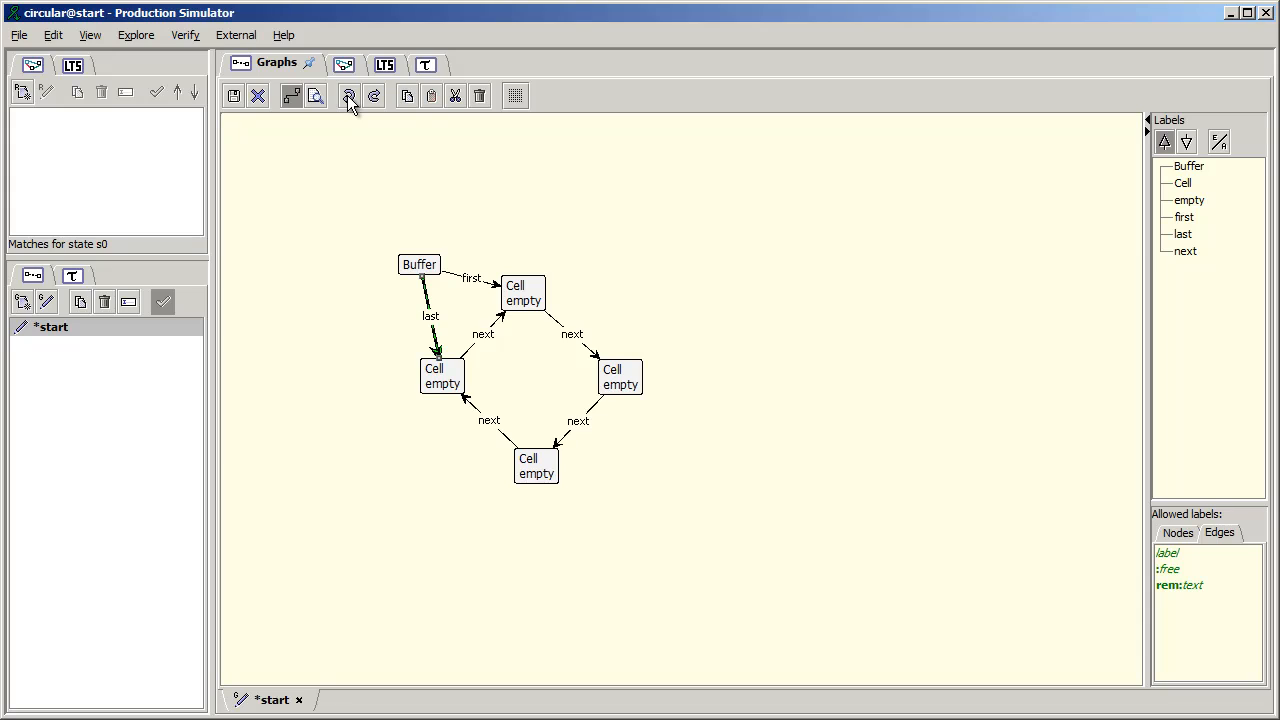
left_click(347, 95)
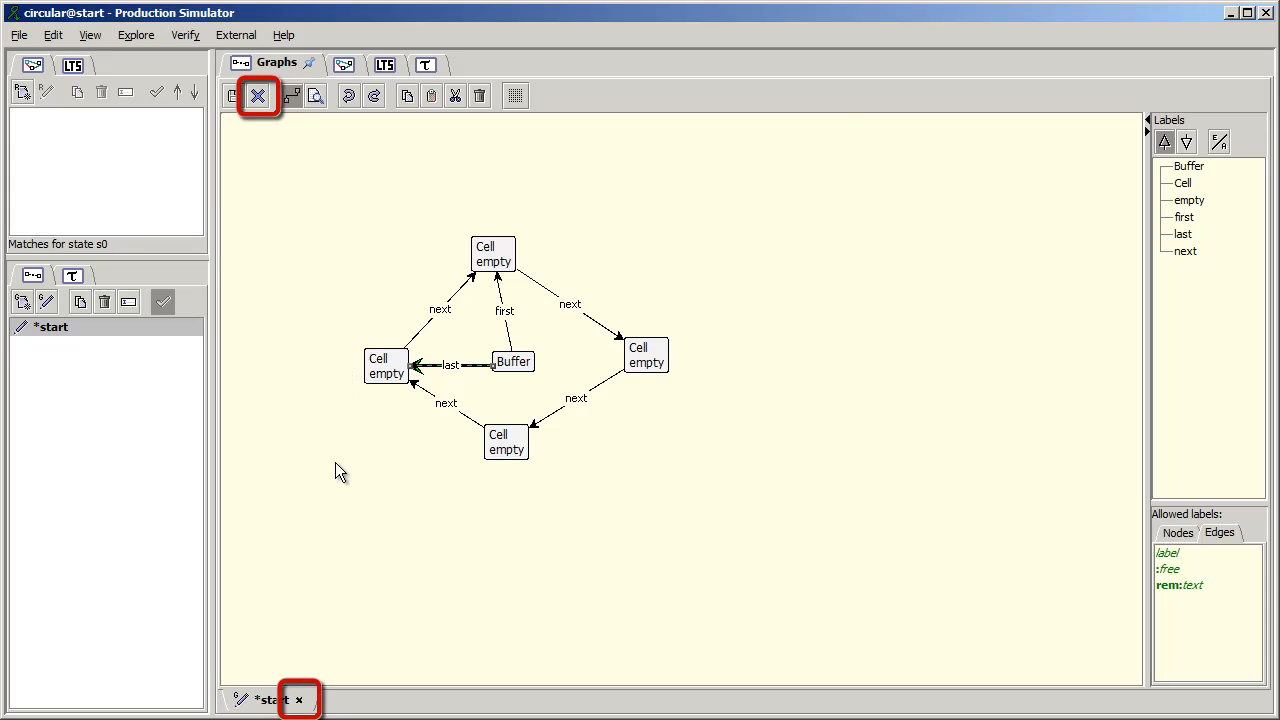
- Close the start graph's editor and save the changes
left_click(298, 699)
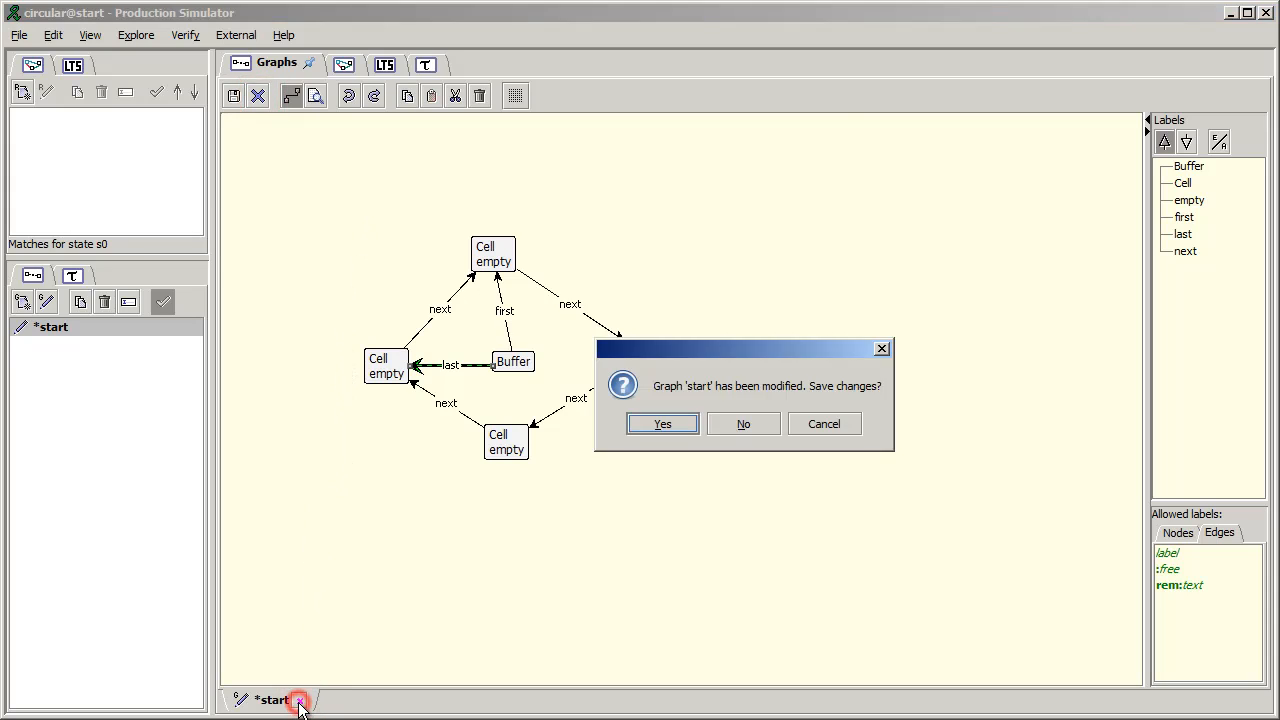
left_click(660, 426)
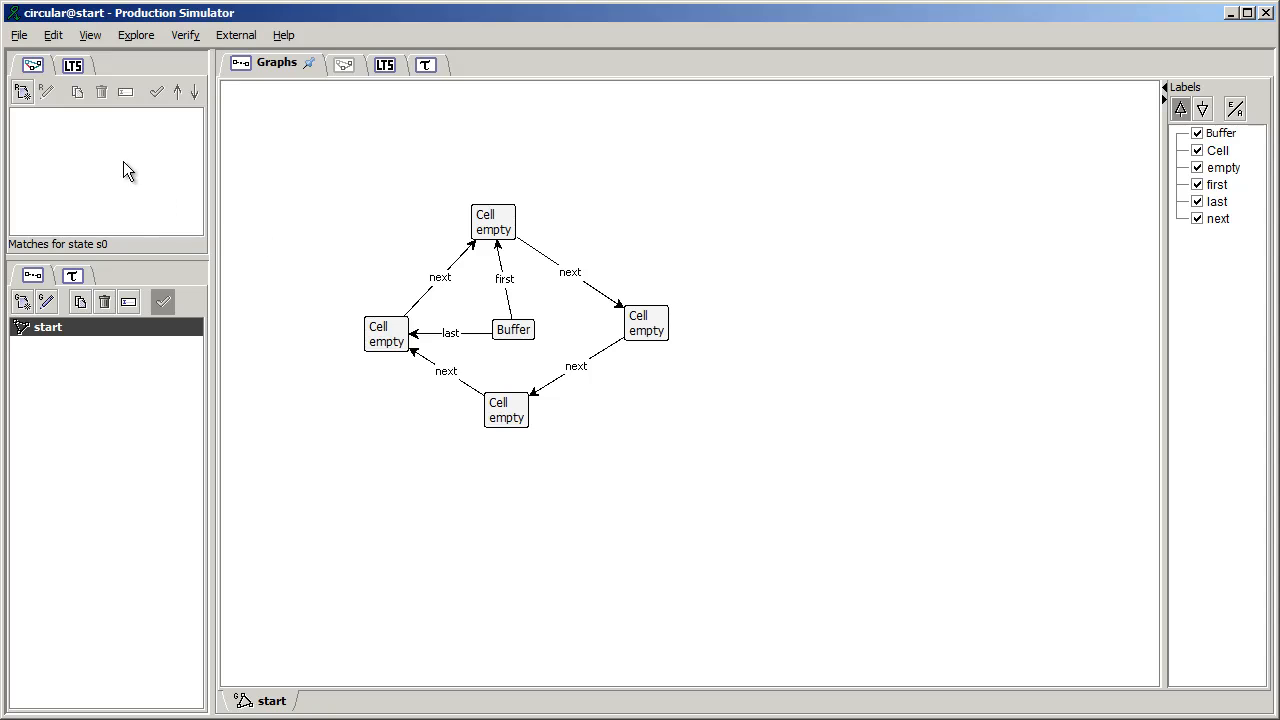
- Create a new rule named put in the circular grammar
left_click(24, 92)
type("put")
key("Return")
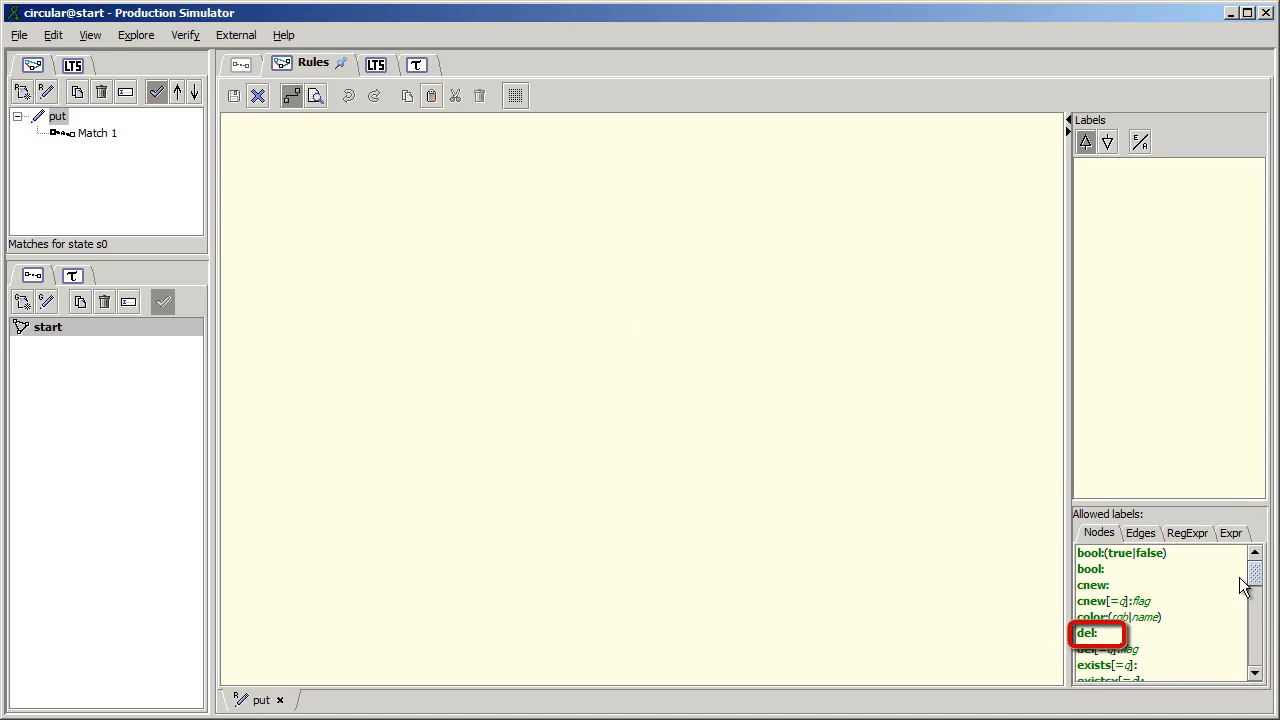
- Add a Buffer node and two Cell nodes, one above the other, beside it in the put rule
left_click_drag(1255, 575, 1252, 620)
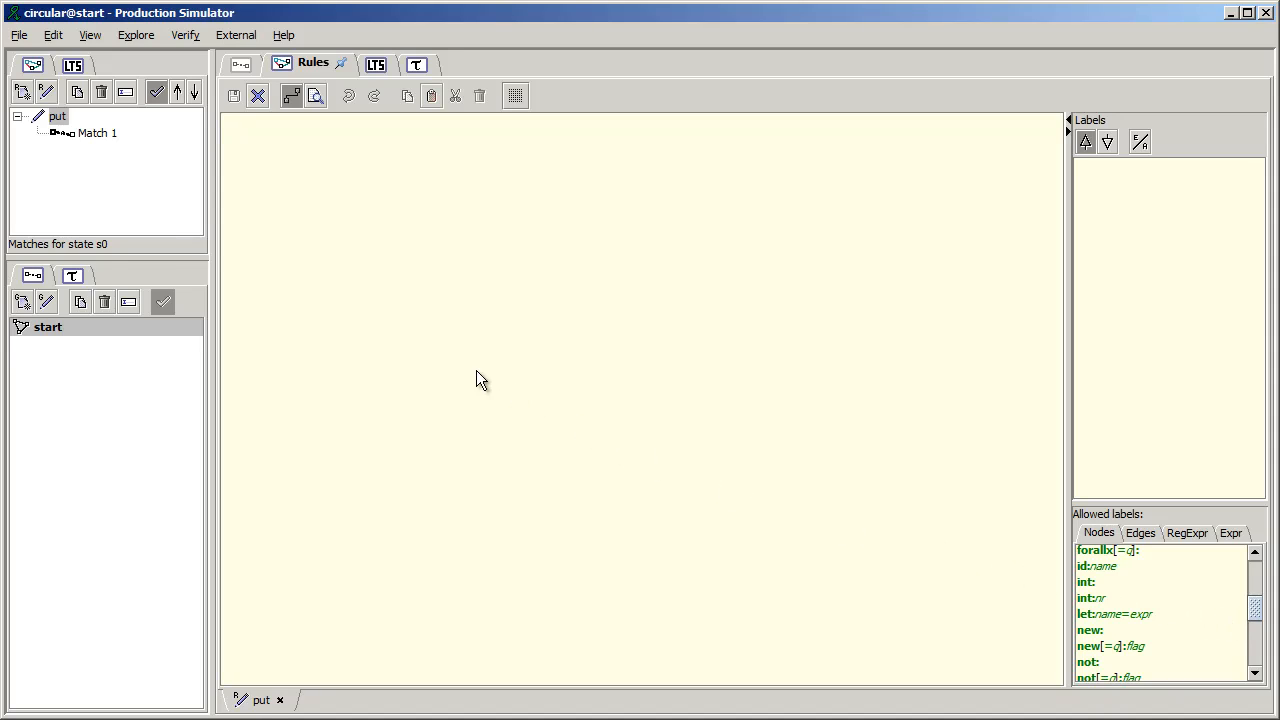
left_click(435, 355)
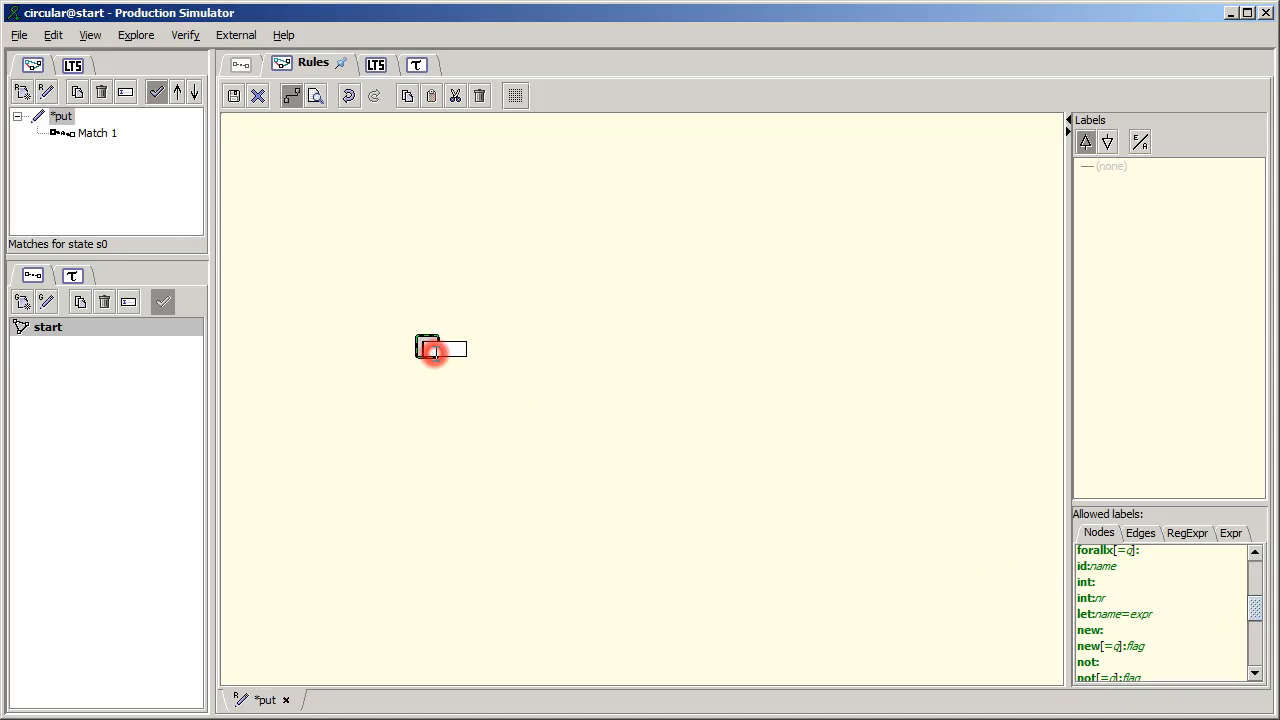
type("Buffer")
key("Return")
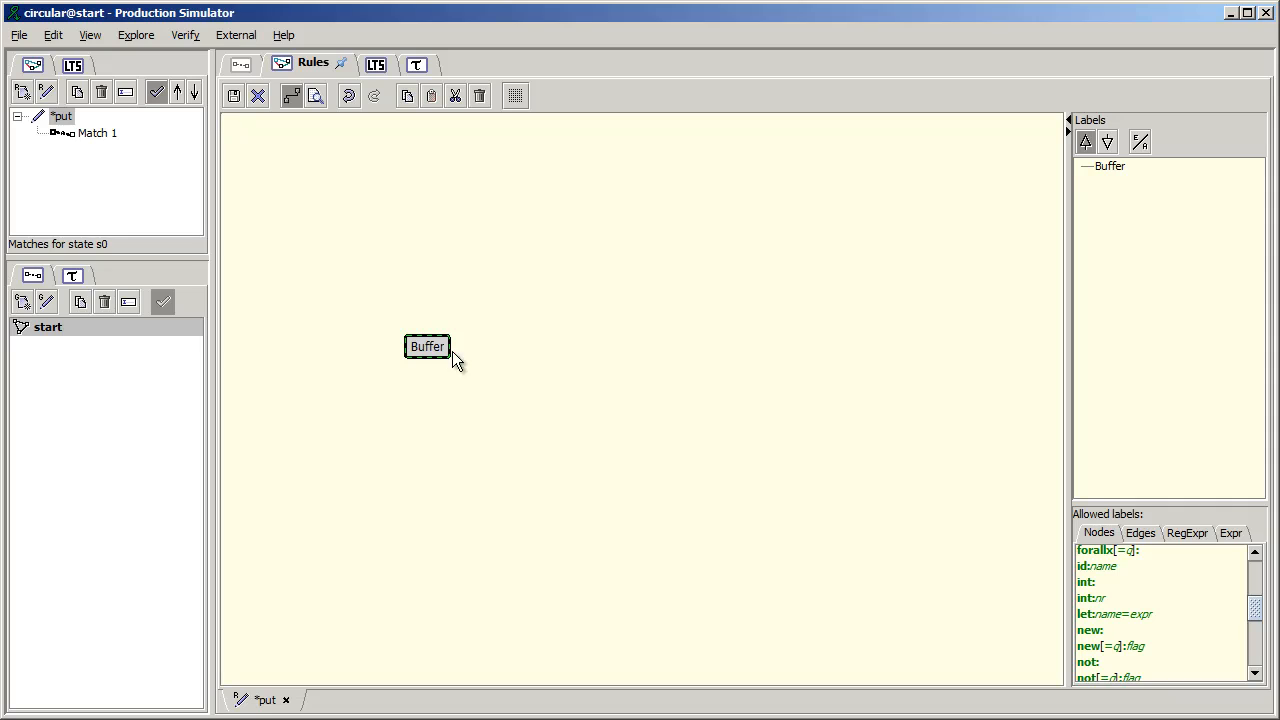
left_click(567, 292)
type("Cell")
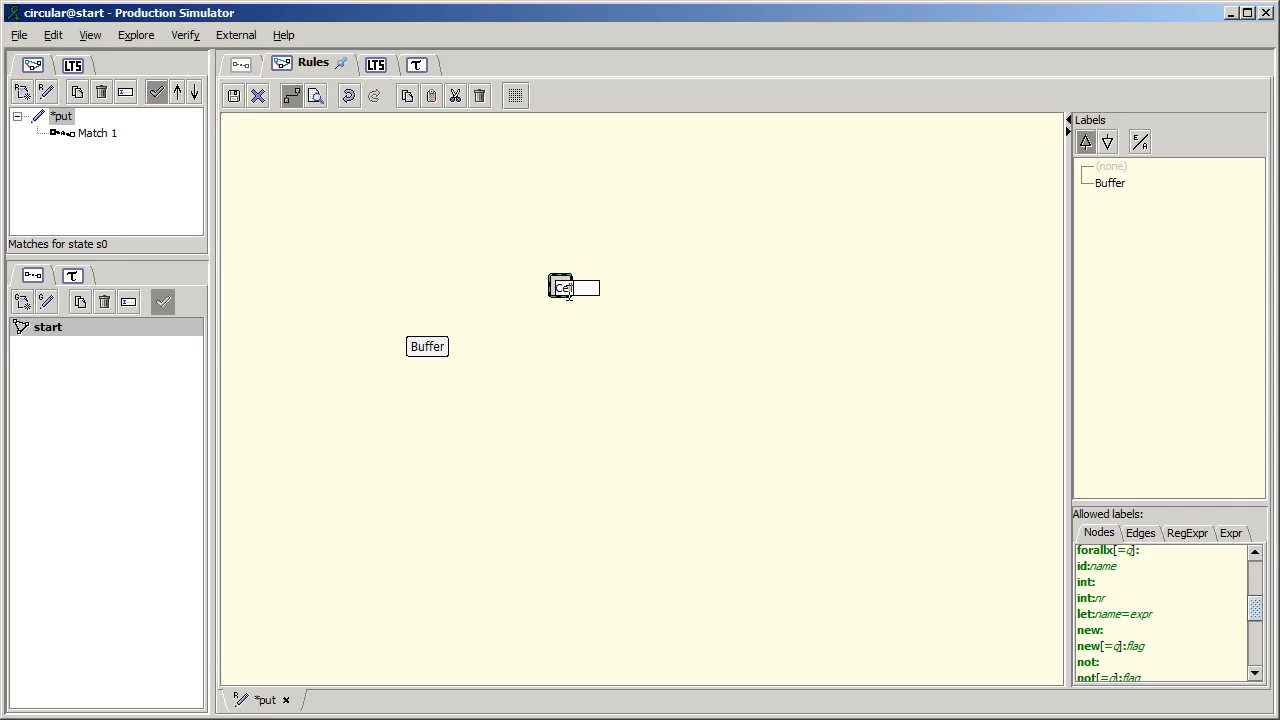
key("Return")
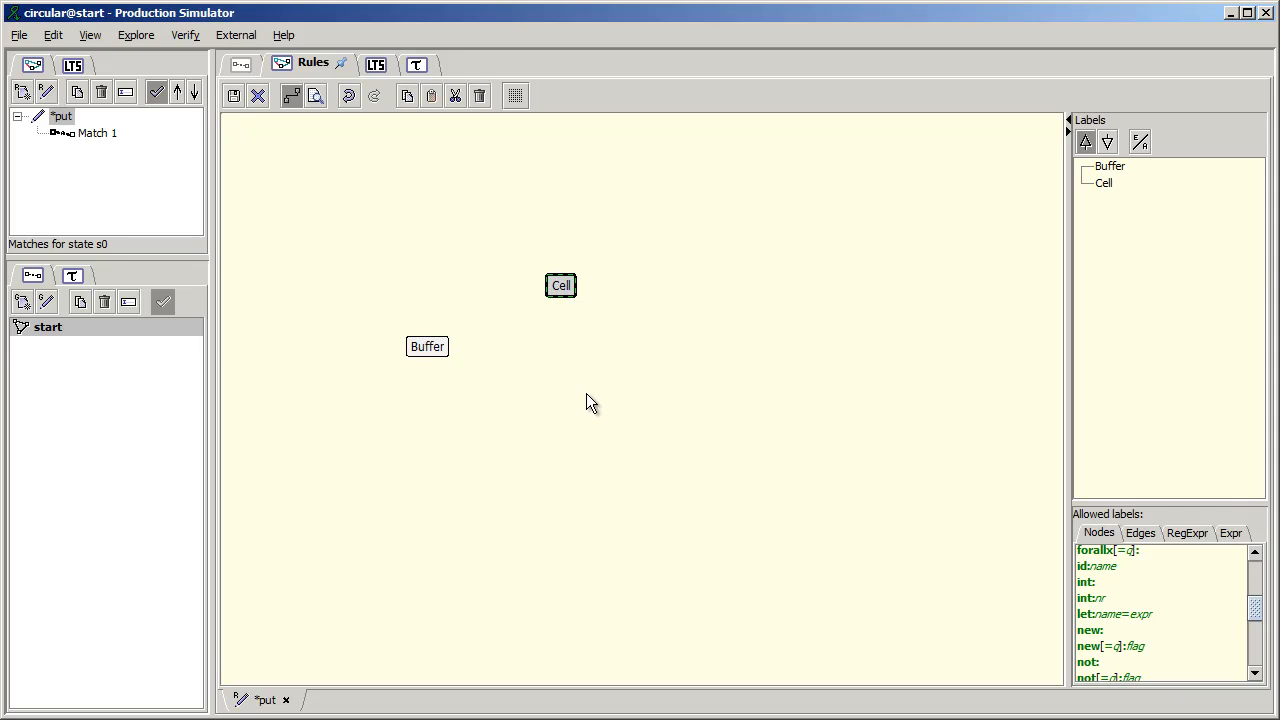
left_click(551, 402)
type("Cell")
key("Return")
- Connect the upper Cell to the lower Cell with an edge labelled next
left_click_drag(564, 286, 545, 398)
type("nex")
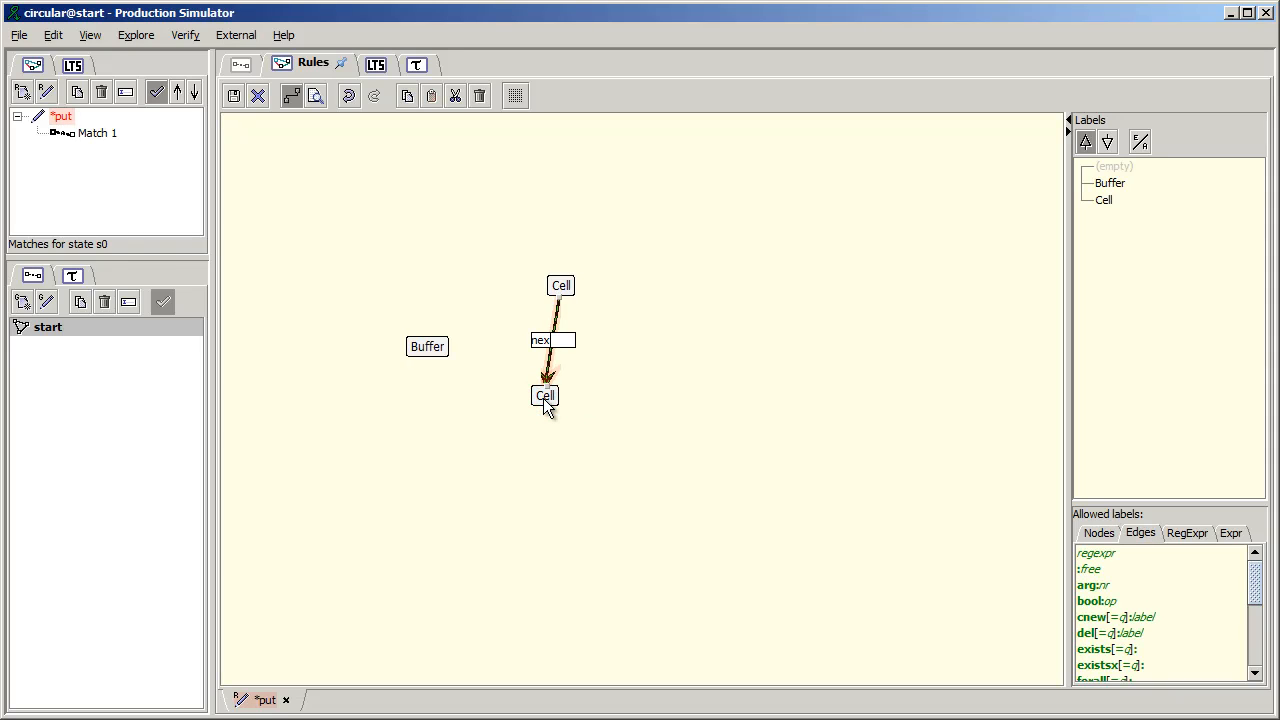
type("t")
key("Return")
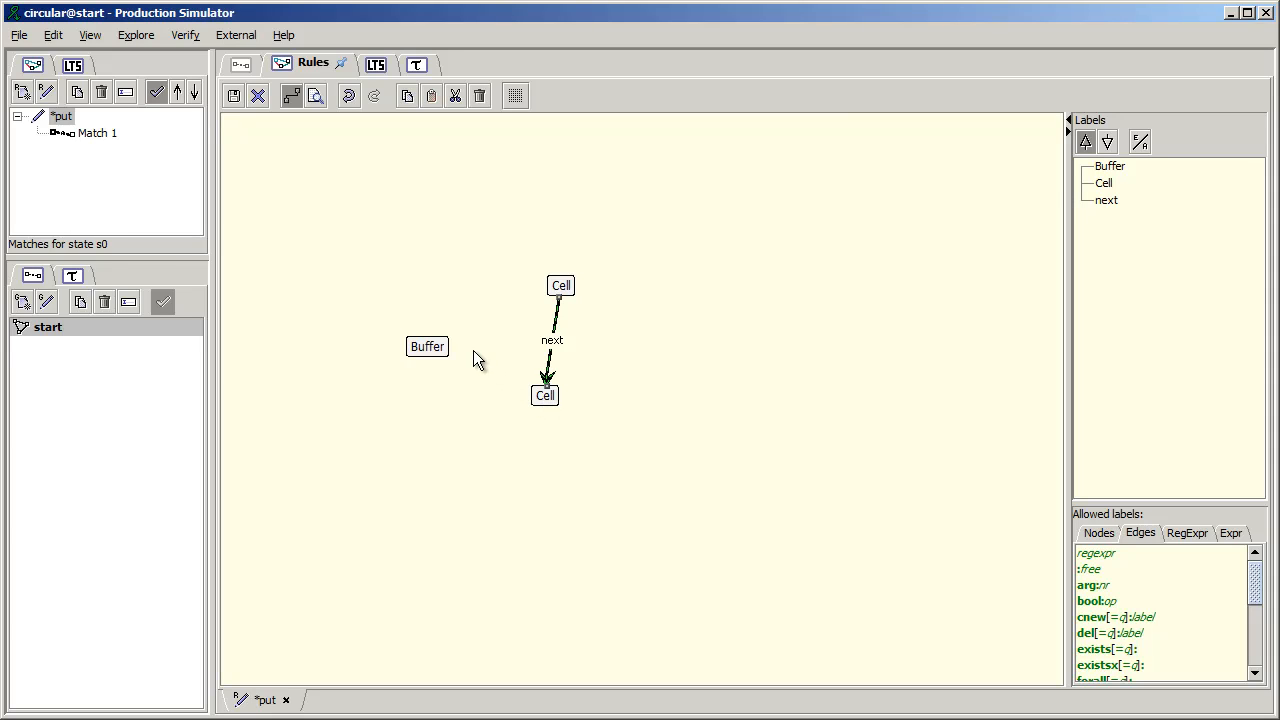
- Draw an eraser edge labelled del:last from Buffer to the upper Cell
left_click_drag(432, 346, 560, 298)
type("del")
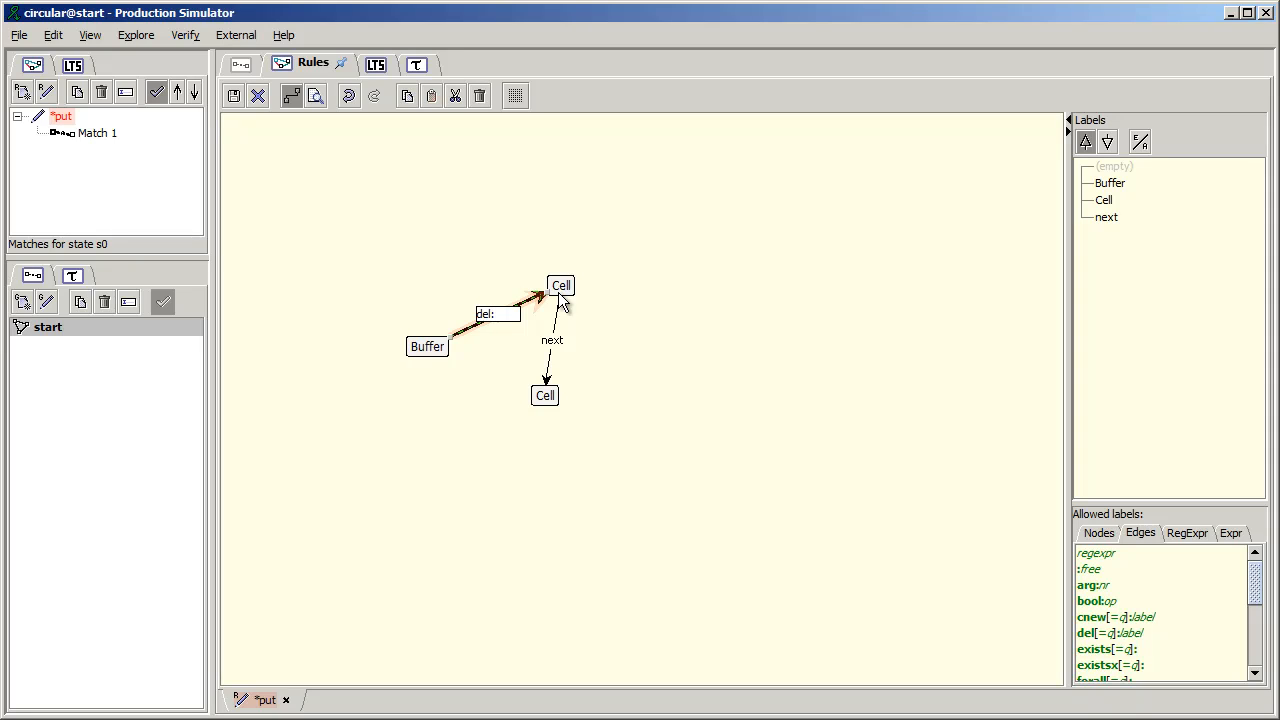
type(":last")
key("Return")
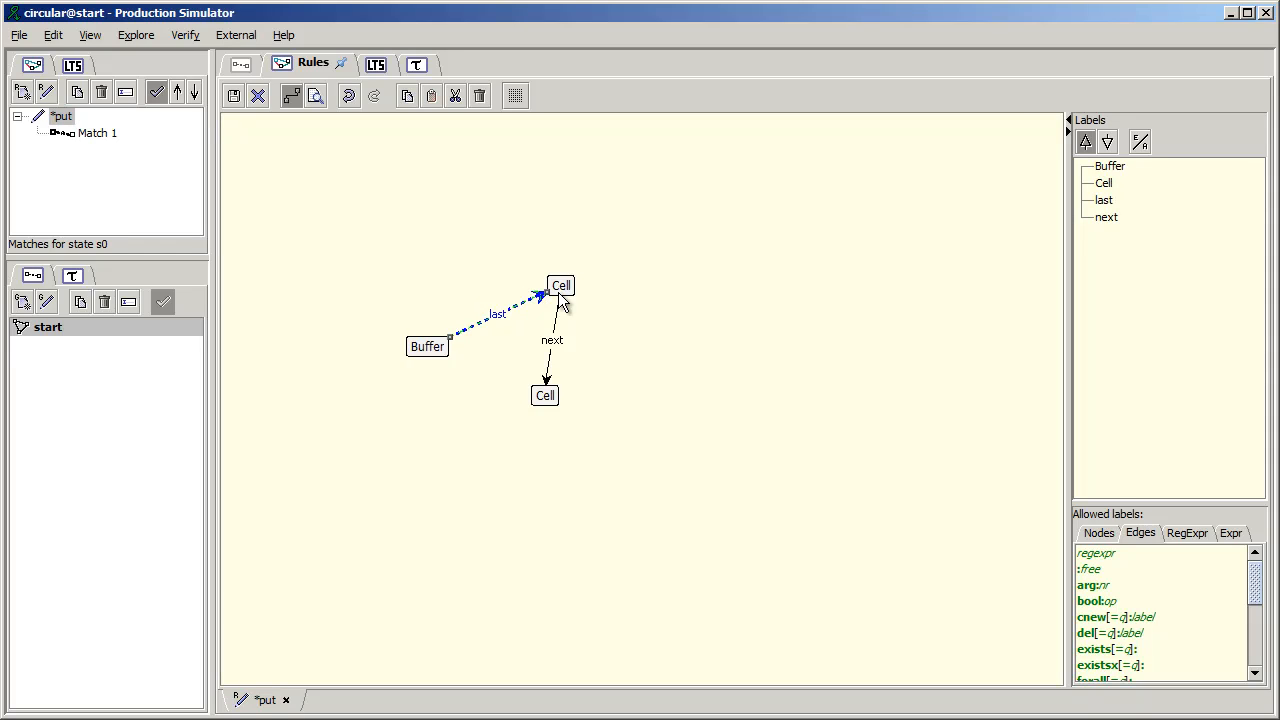
- Draw a creator edge labelled new:last from Buffer to the lower Cell and inspect its label text
left_click(431, 346)
left_click_drag(433, 349, 553, 401)
type("new:")
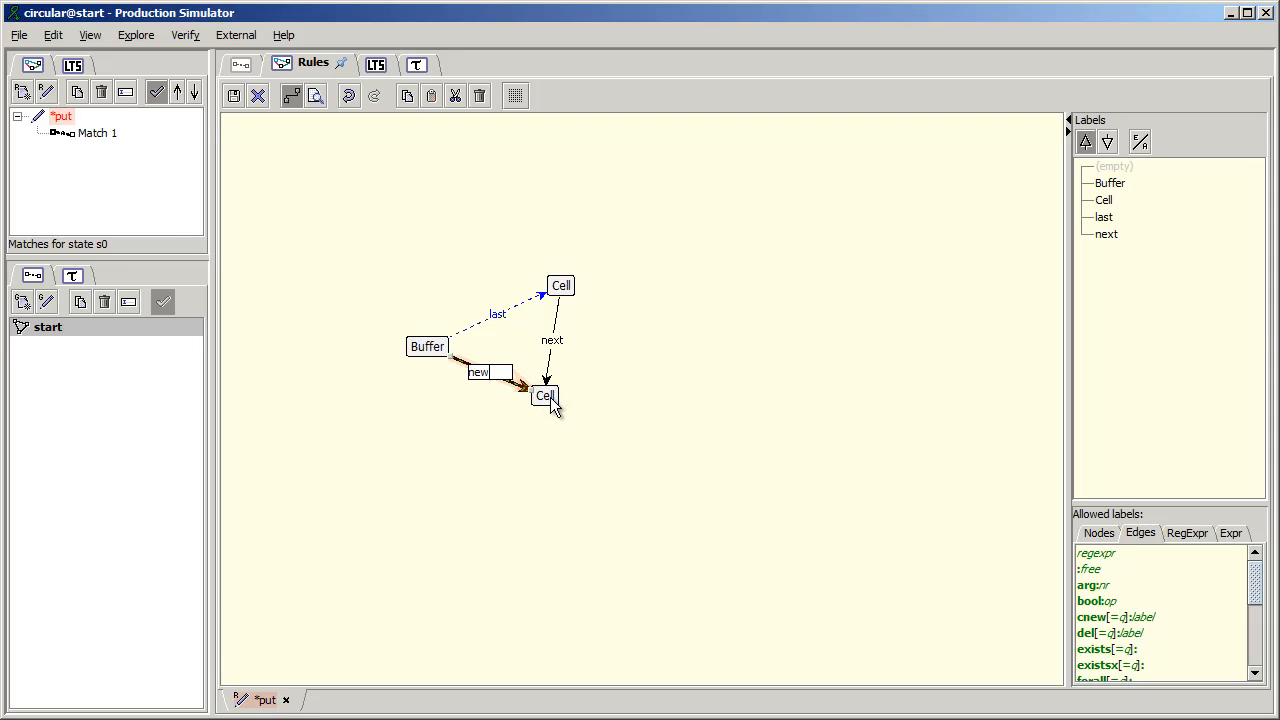
type("last")
key("Return")
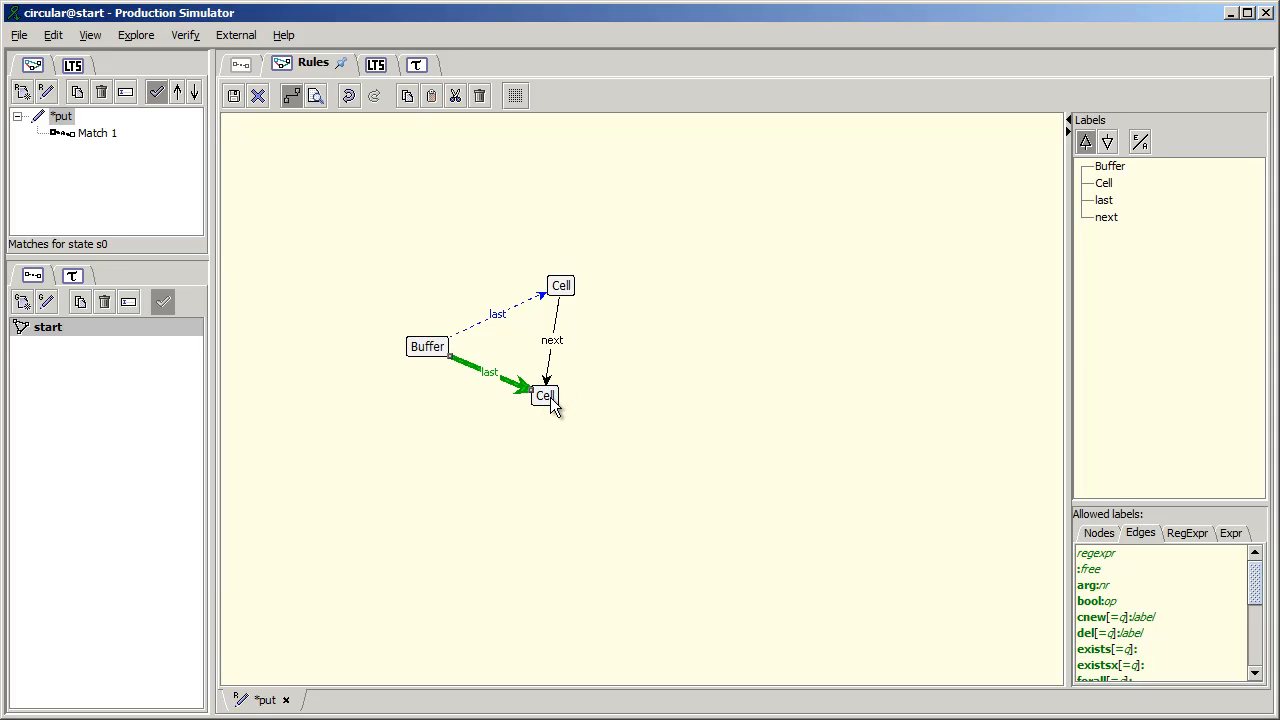
double_click(491, 383)
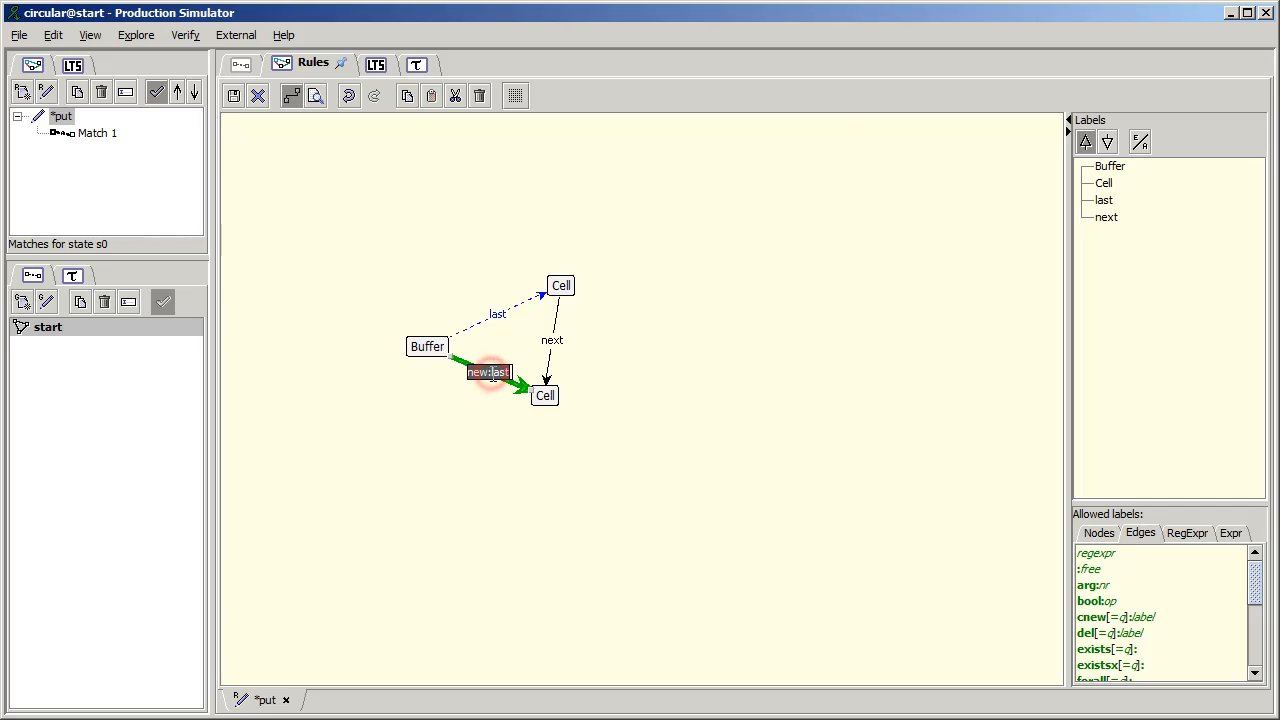
left_click(439, 421)
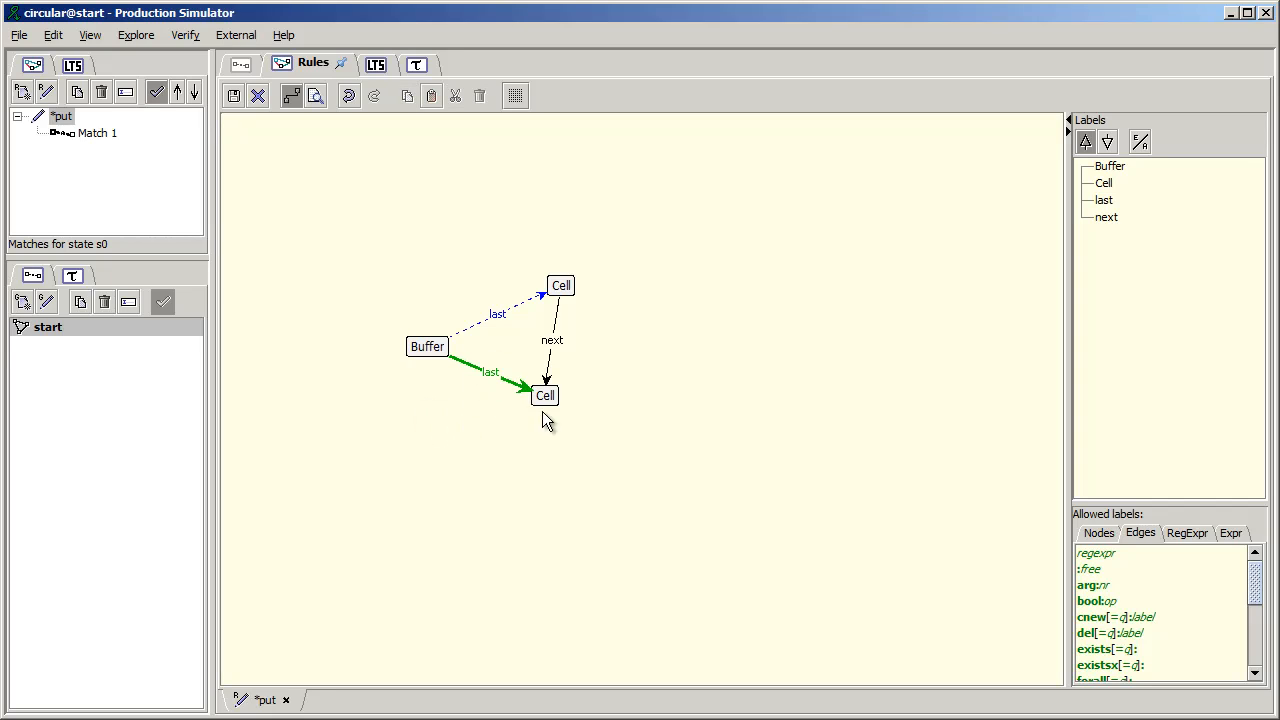
- Add a creator node beside the lower Cell, with new: and Object on separate label lines
double_click(629, 397)
type("new:")
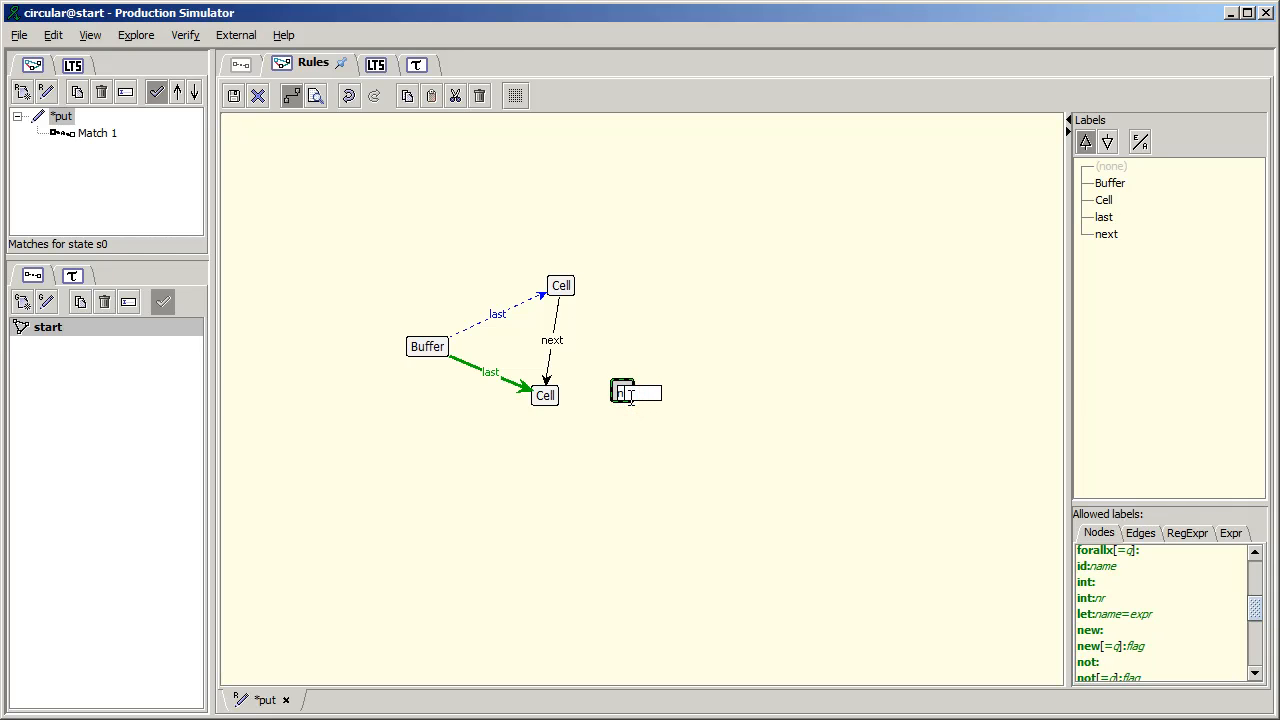
key("Return")
type("Object")
key("Return")
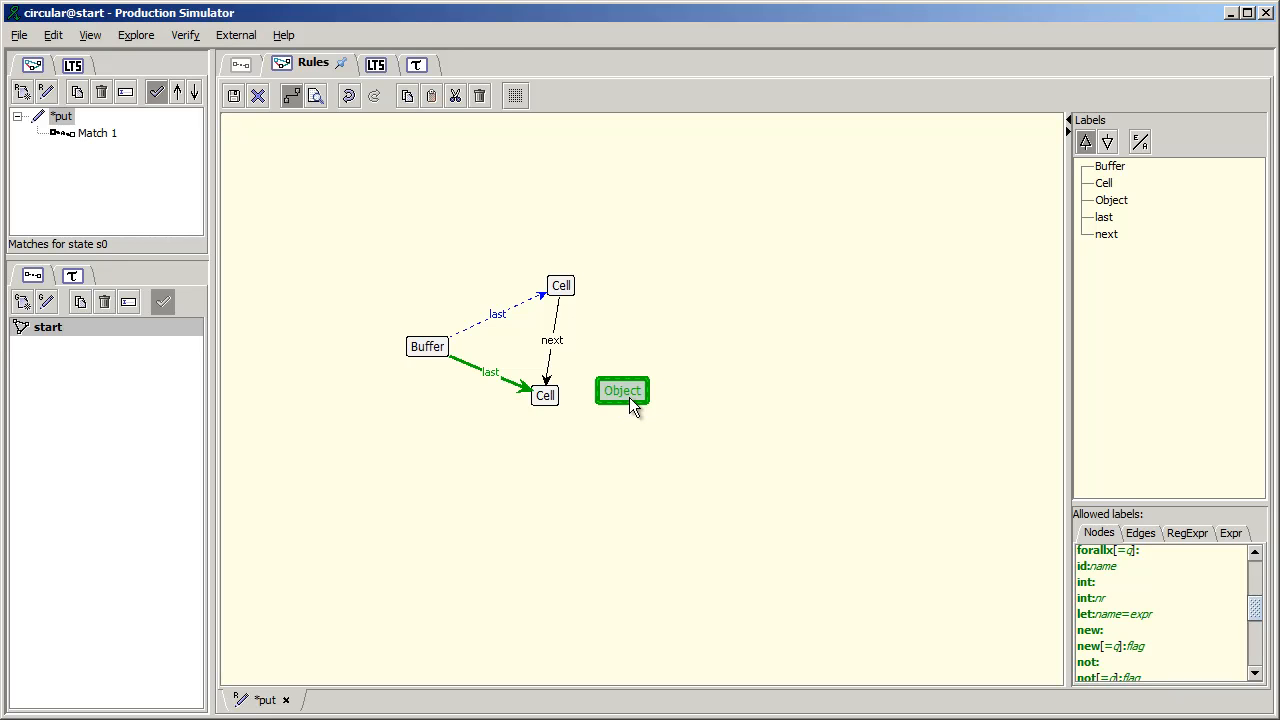
double_click(629, 397)
left_click(627, 481)
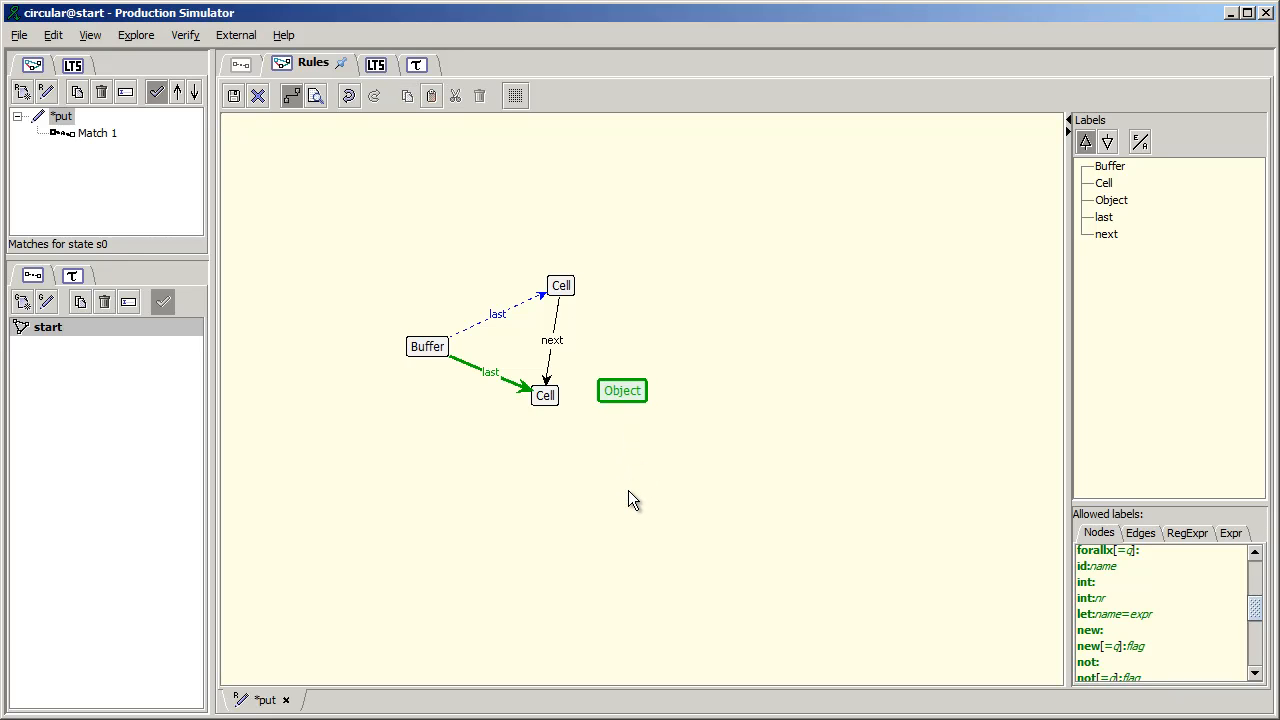
- Try a second node with the single-line label new:Object below the Object node, and undo its creation
left_click(621, 464)
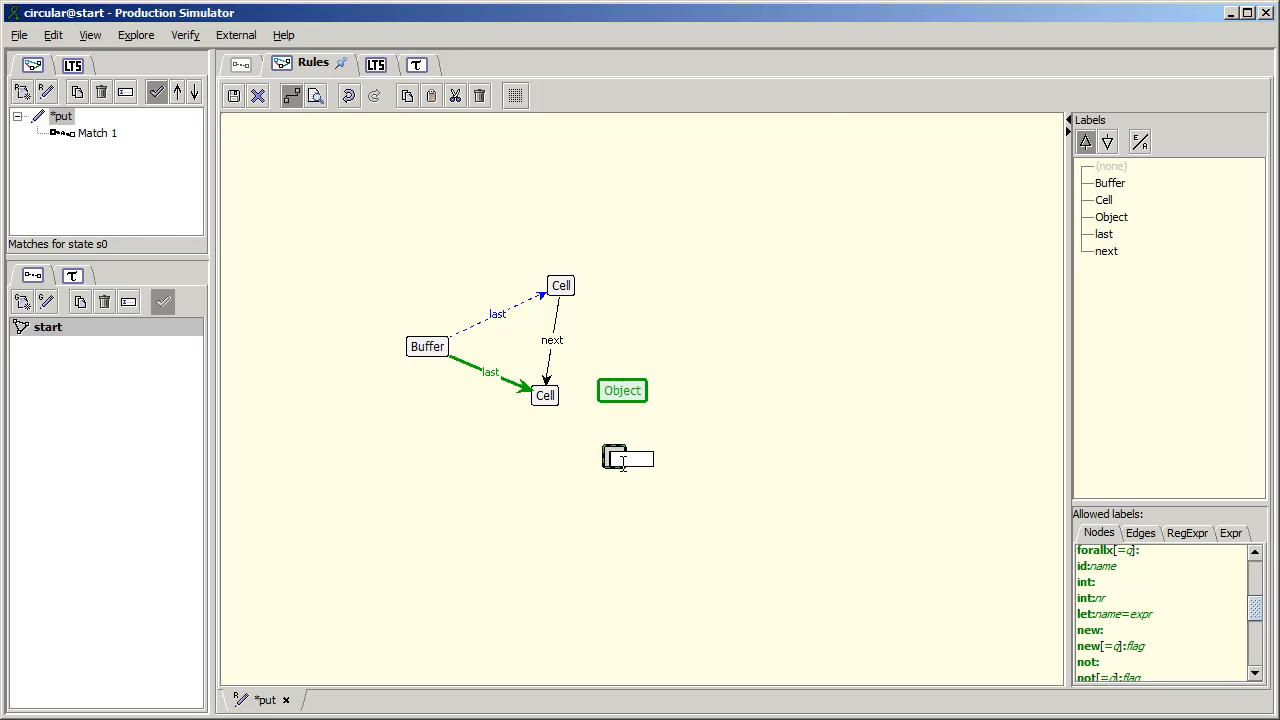
type("new:Object")
key("Return")
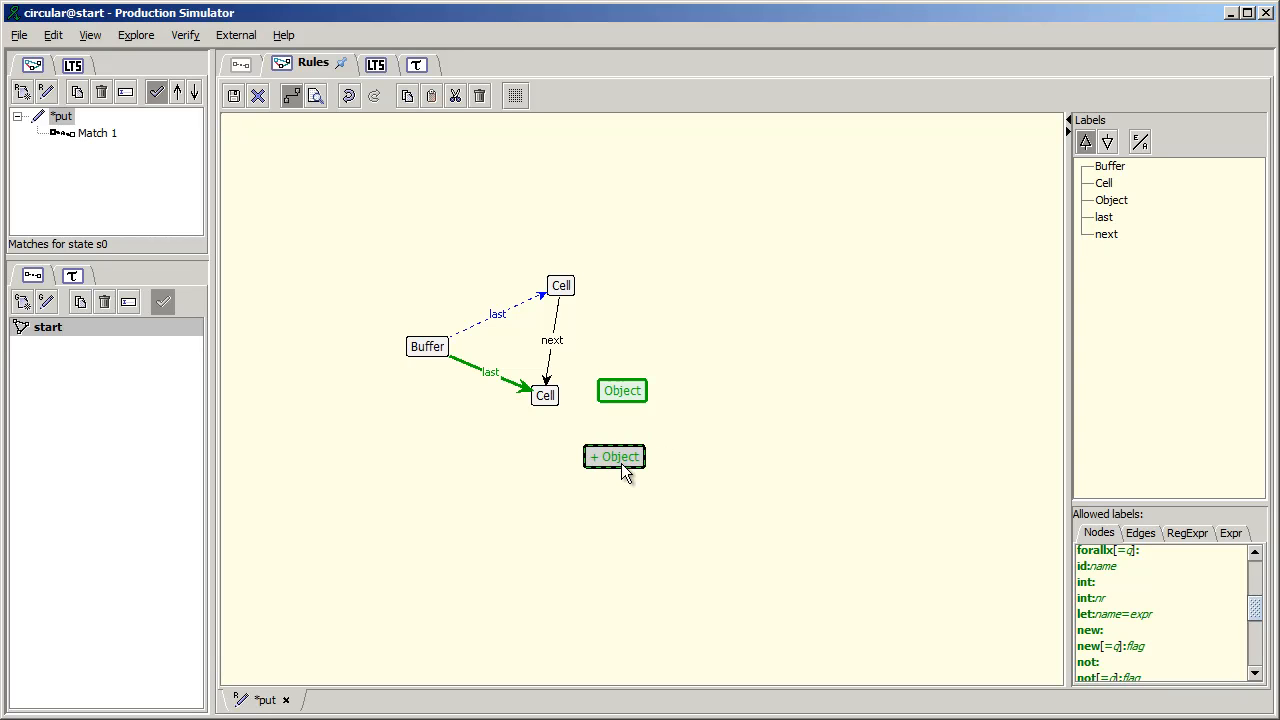
left_click(590, 487)
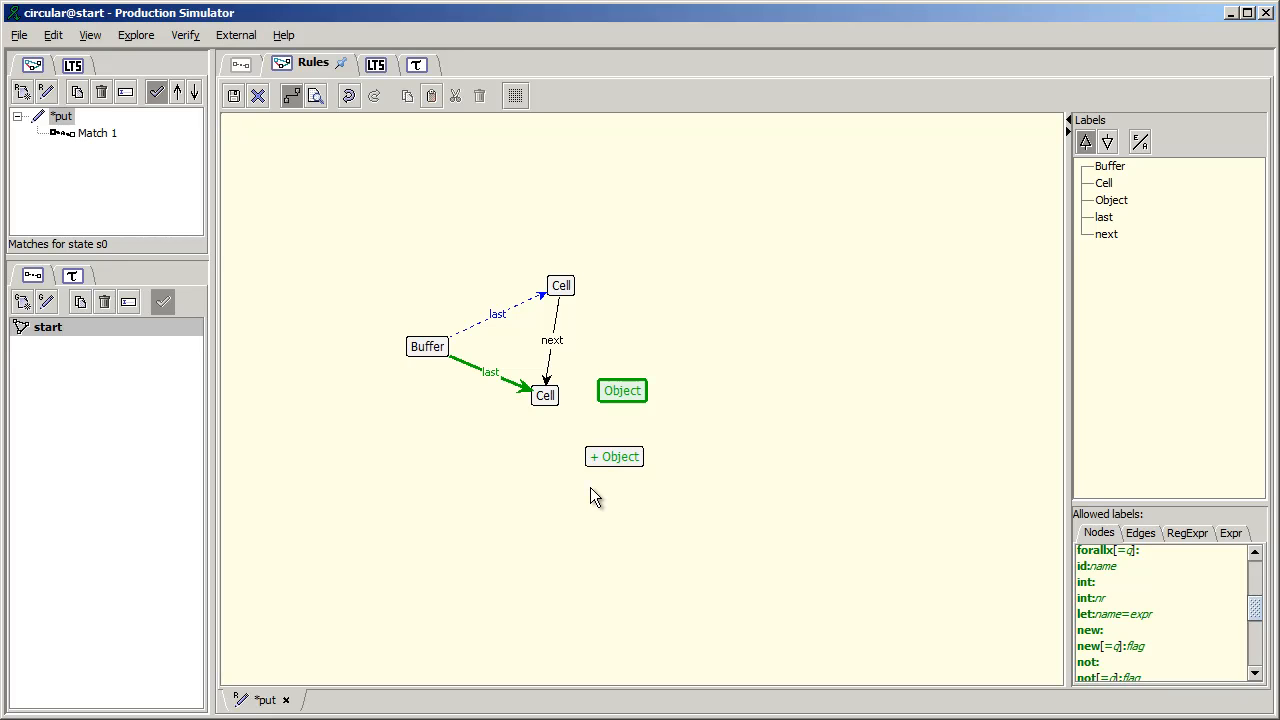
left_click(350, 96)
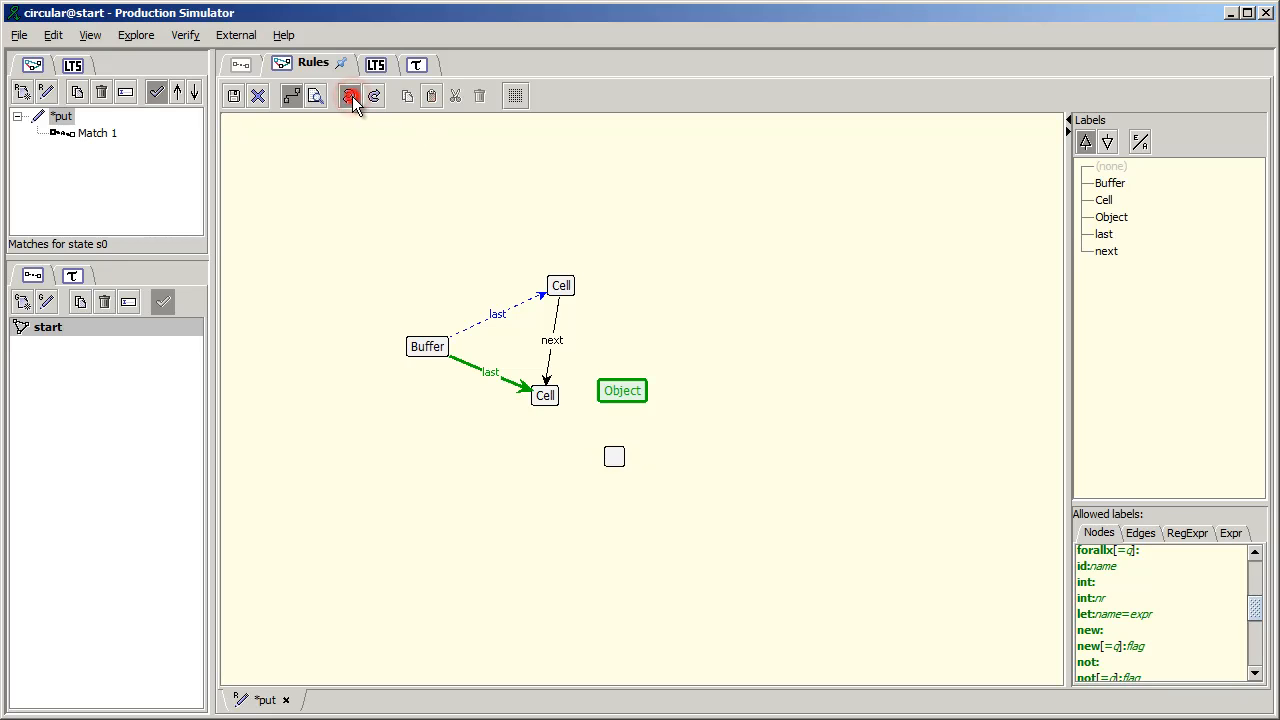
left_click(350, 96)
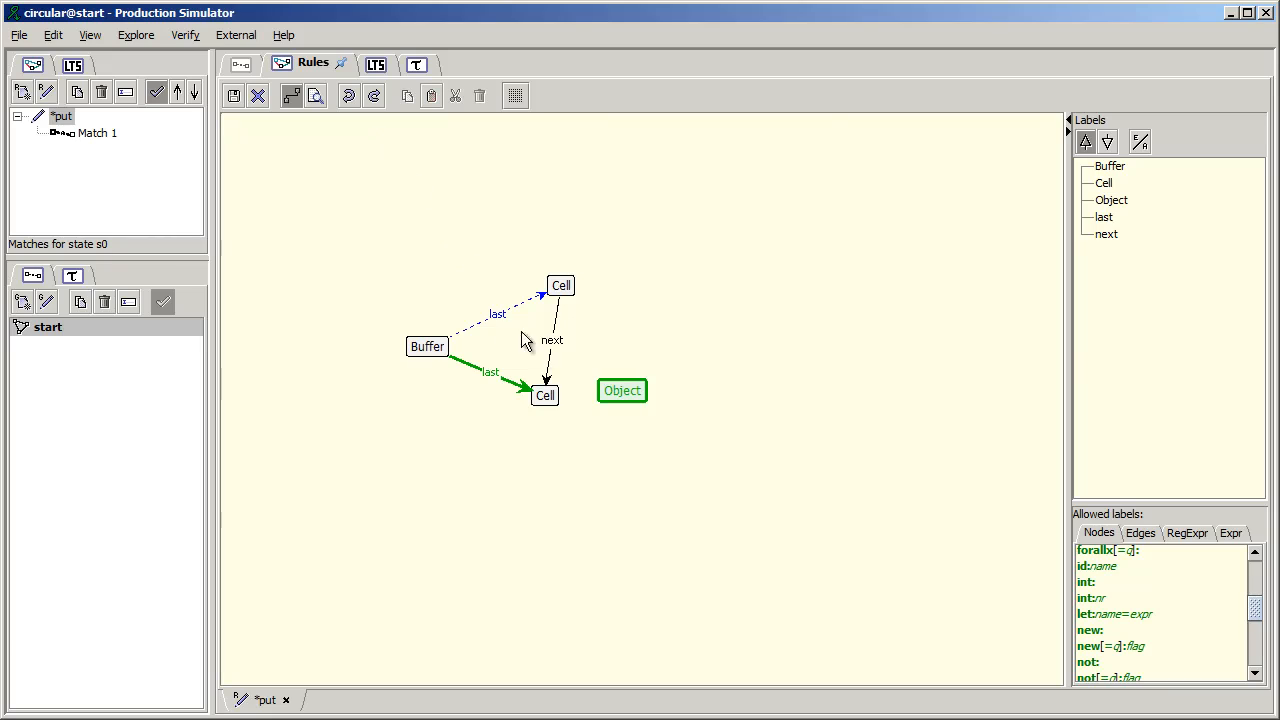
- Connect the lower Cell to the Object node with a val edge and move Object farther from the Cell
left_click_drag(548, 397, 617, 389)
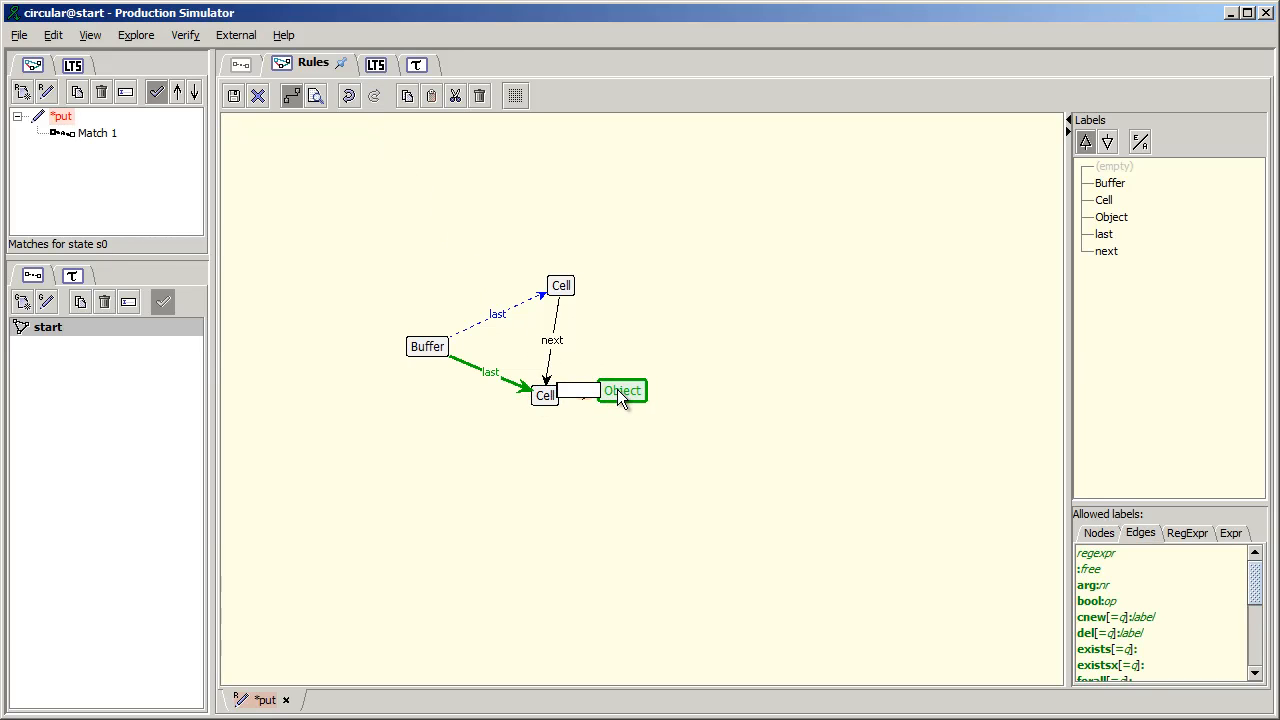
type("val")
key("Return")
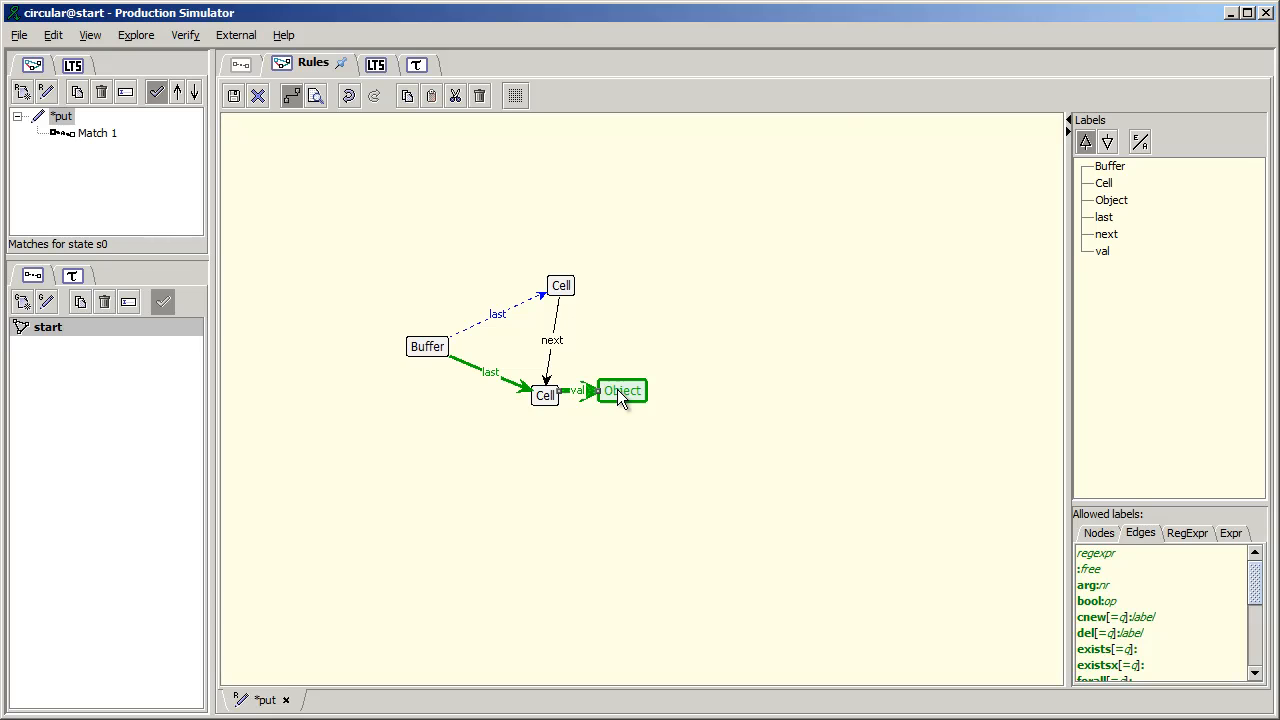
left_click_drag(617, 389, 663, 391)
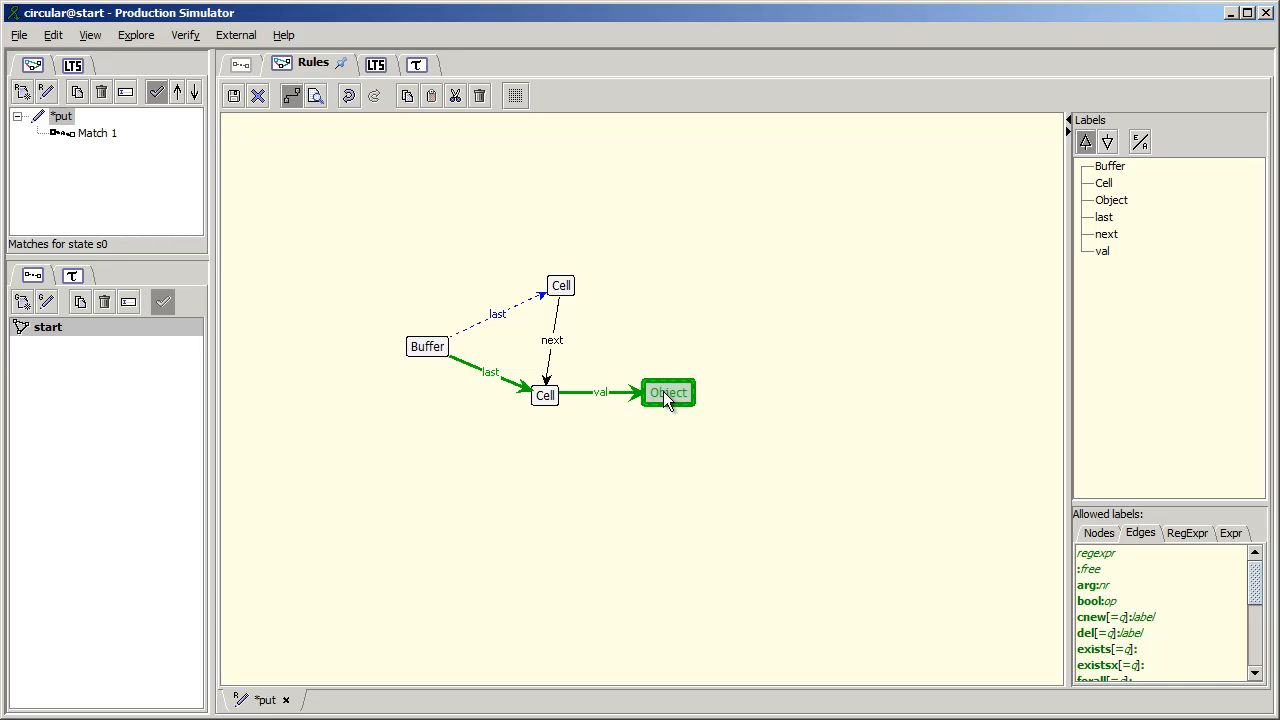
left_click(587, 466)
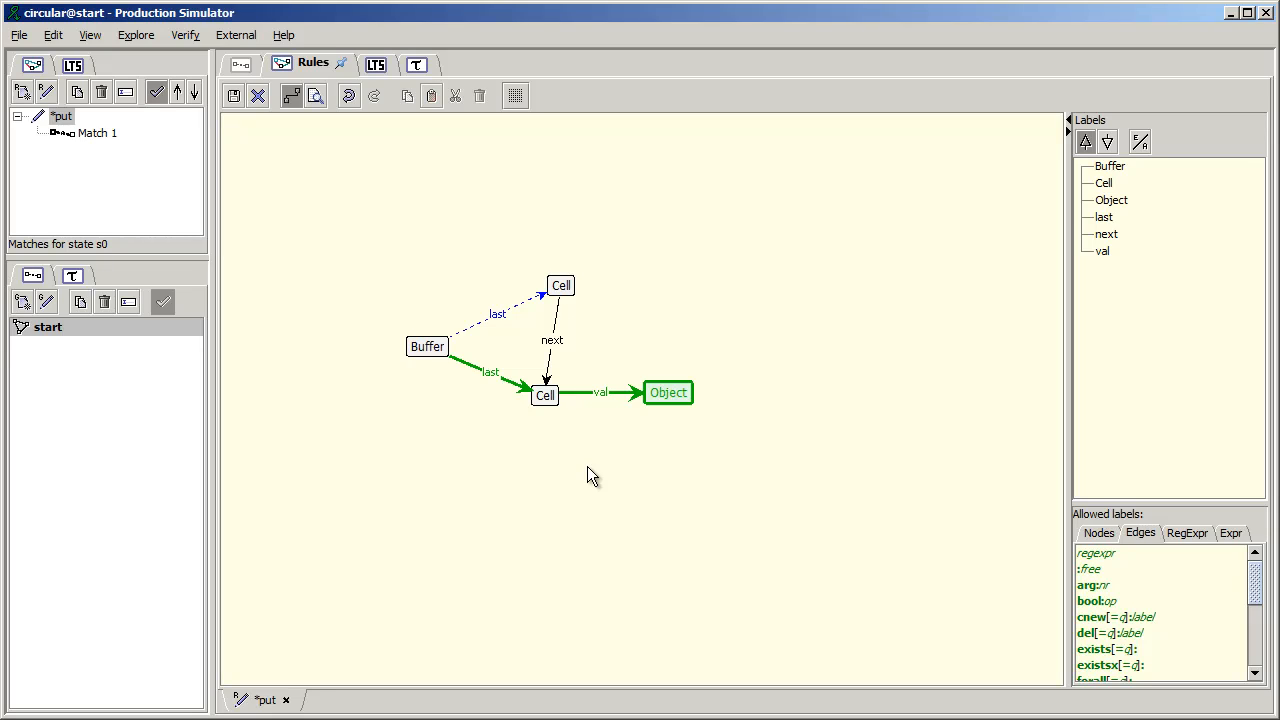
- Add the line del:empty to the lower Cell's label
double_click(548, 400)
left_click(567, 399)
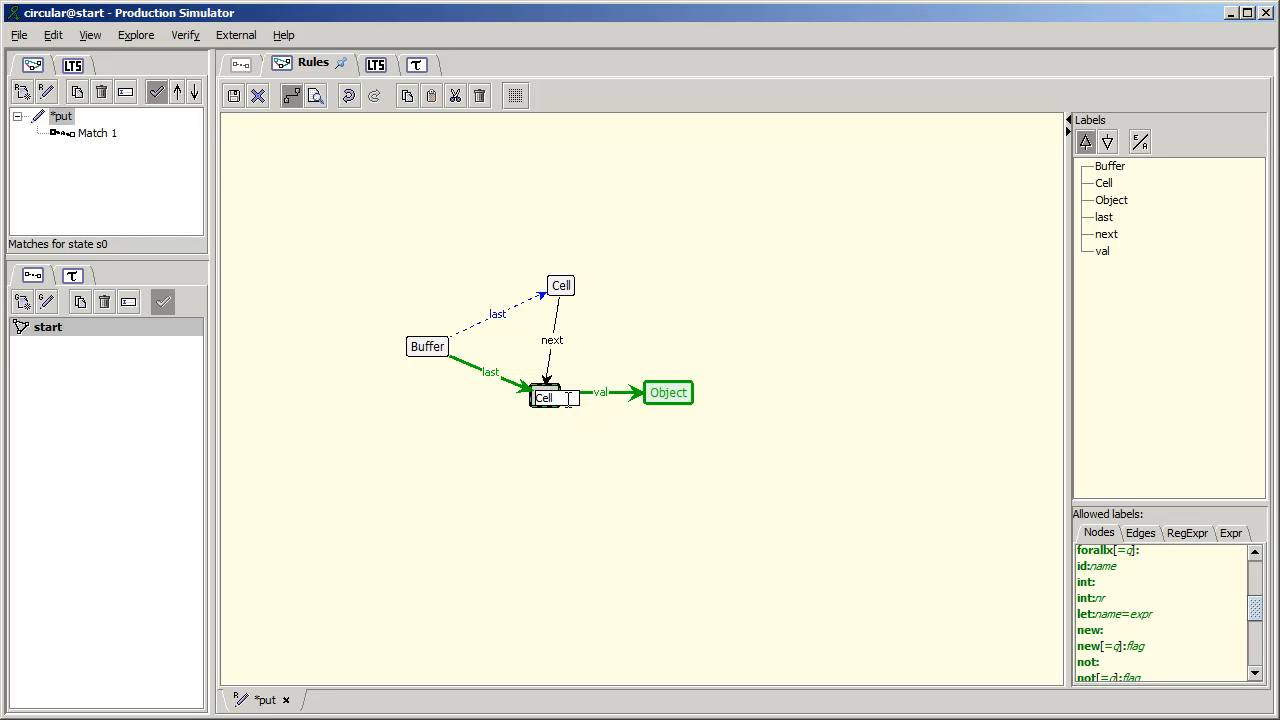
key("Return")
type("del:empty")
key("Return")
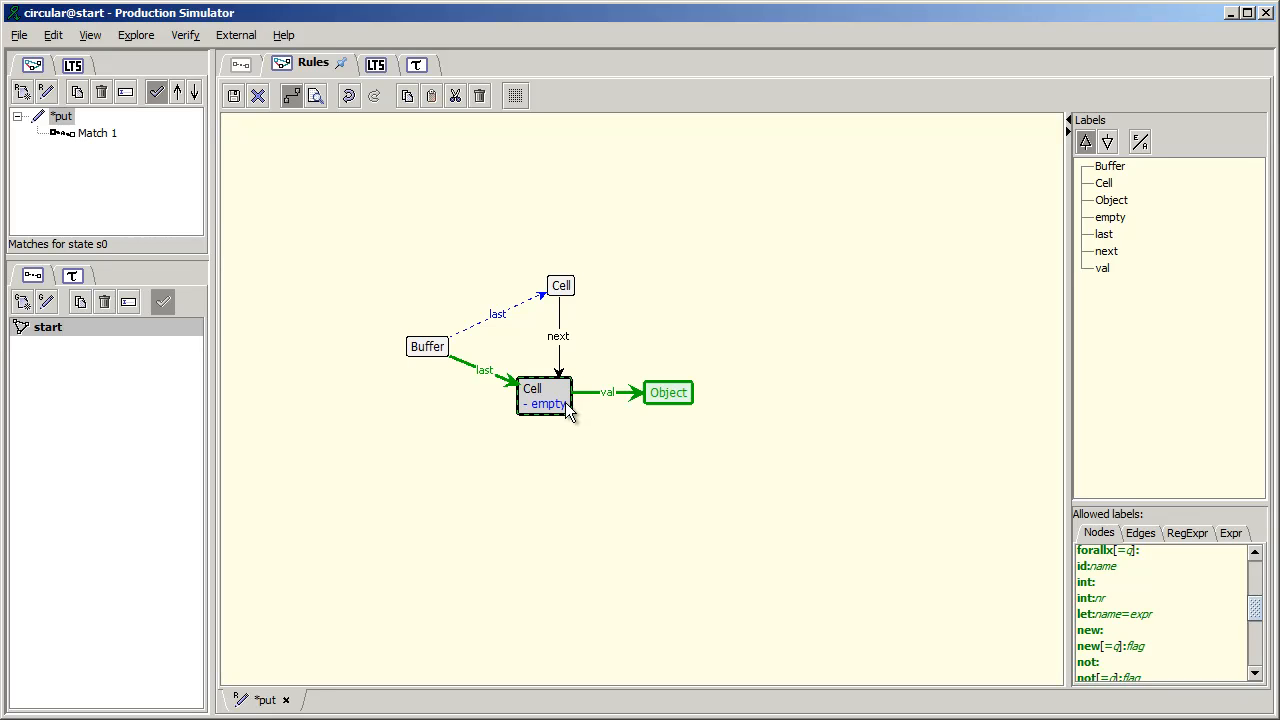
double_click(565, 410)
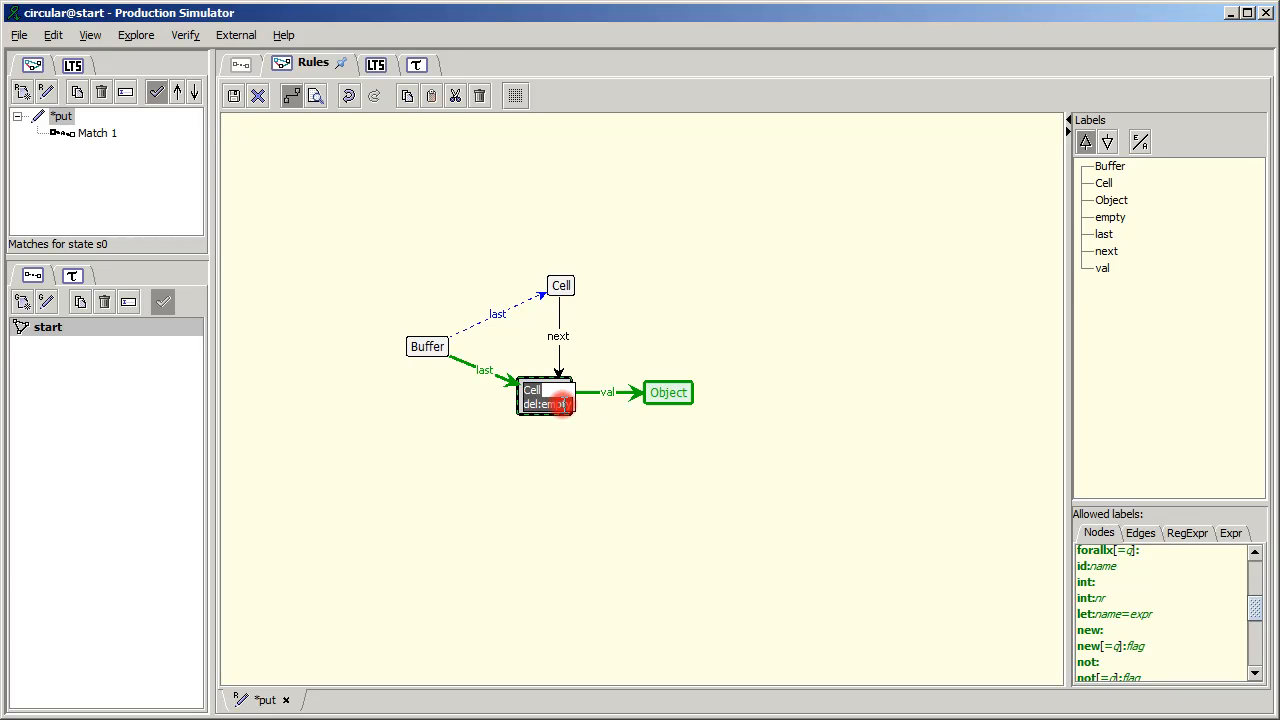
key("BackSpace")
key("BackSpace")
key("BackSpace")
key("ctrl+space")
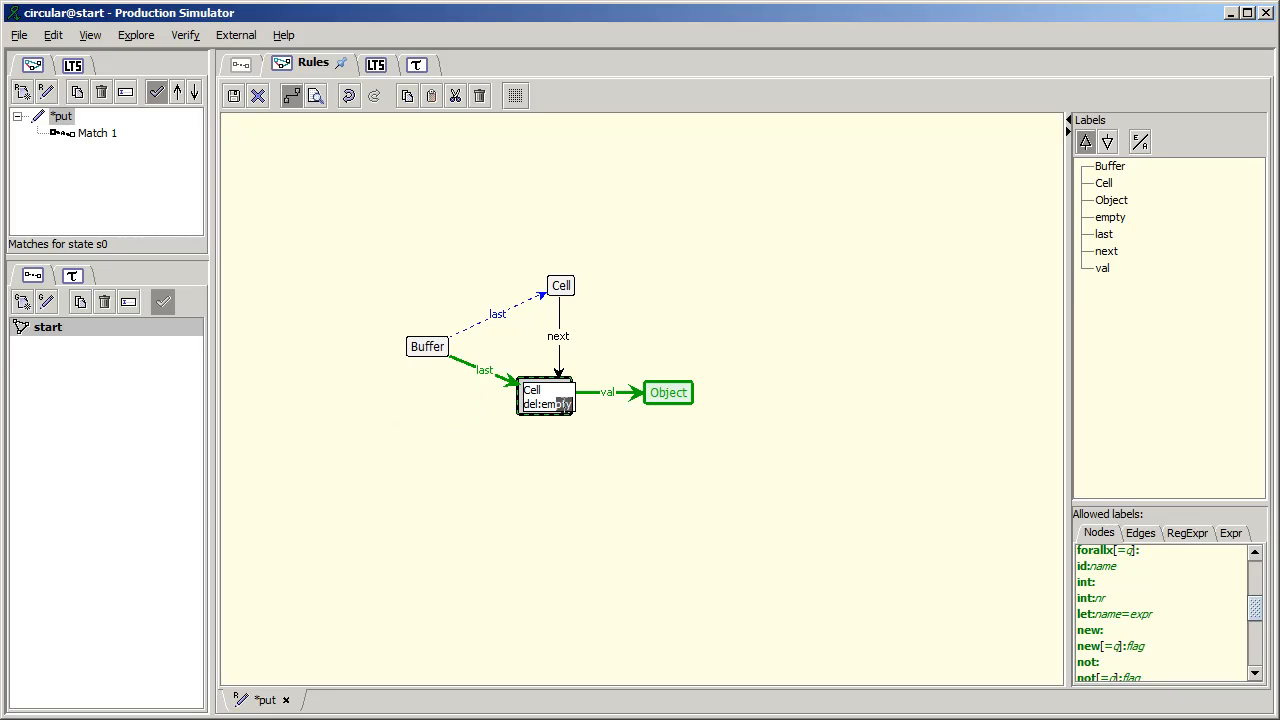
key("Return")
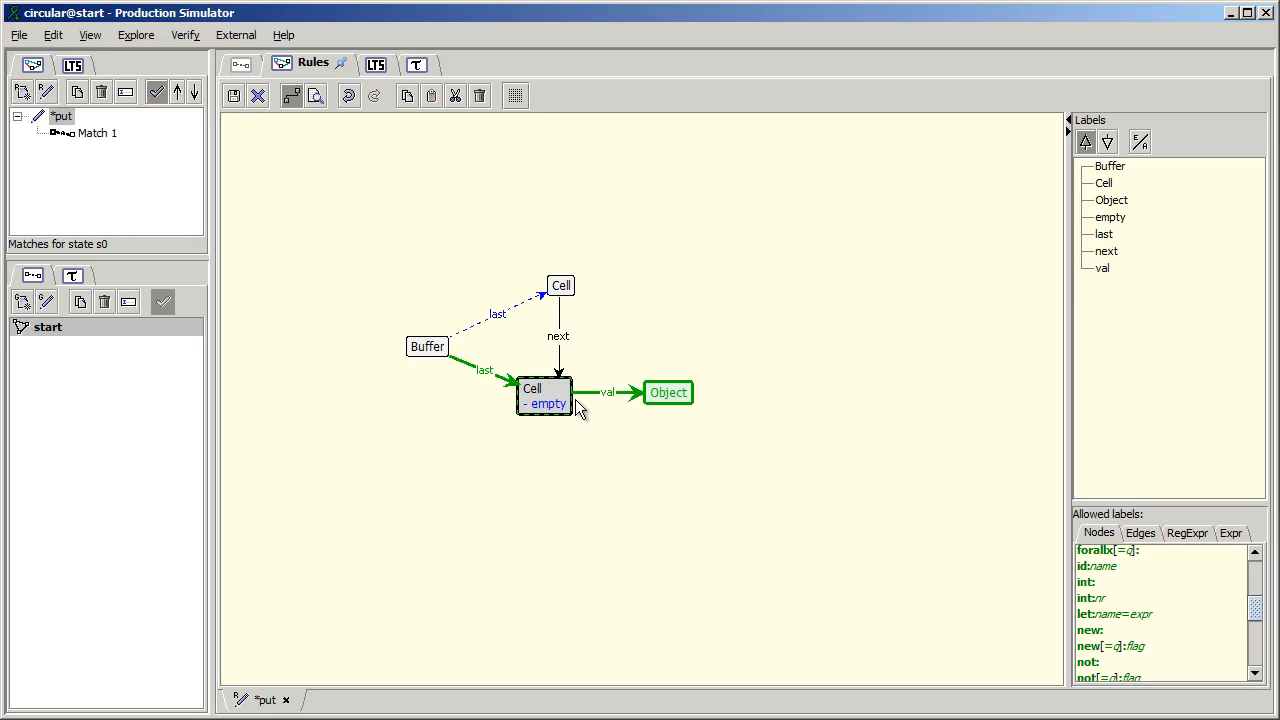
- Remove the del:empty line from the lower Cell's label
double_click(555, 405)
key("BackSpace")
key("BackSpace")
key("BackSpace")
key("BackSpace")
key("BackSpace")
key("BackSpace")
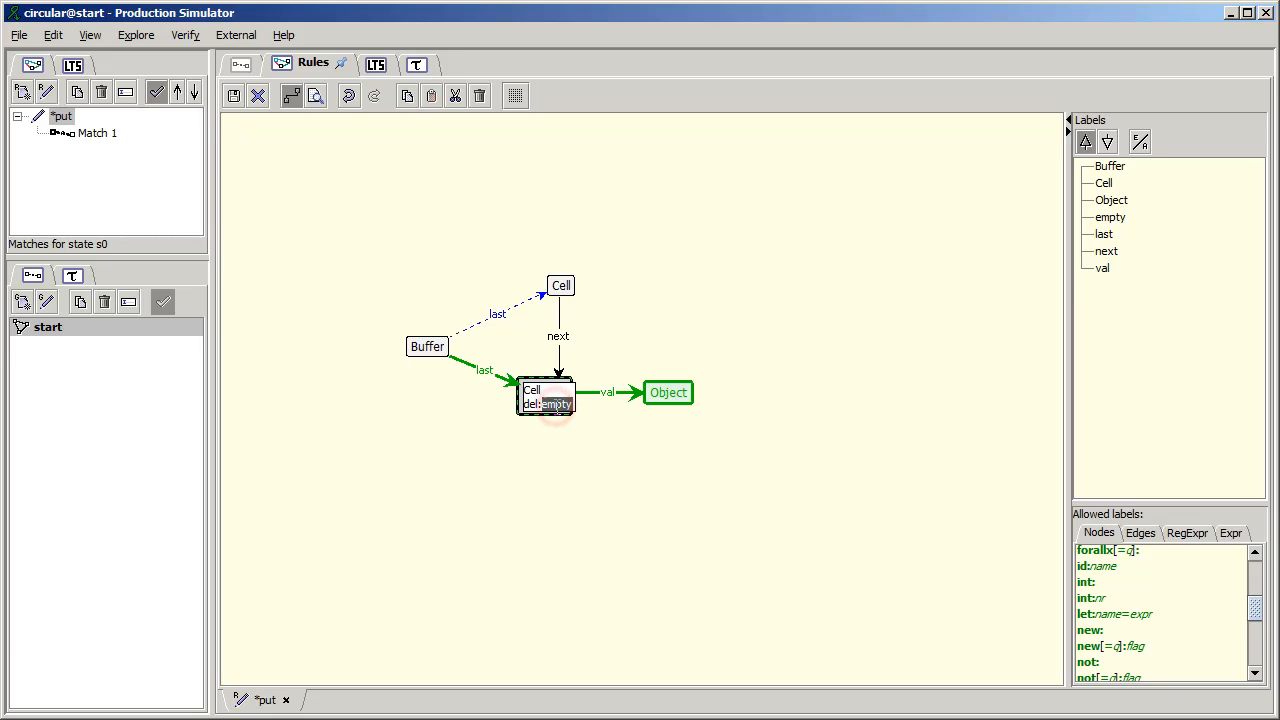
key("Return")
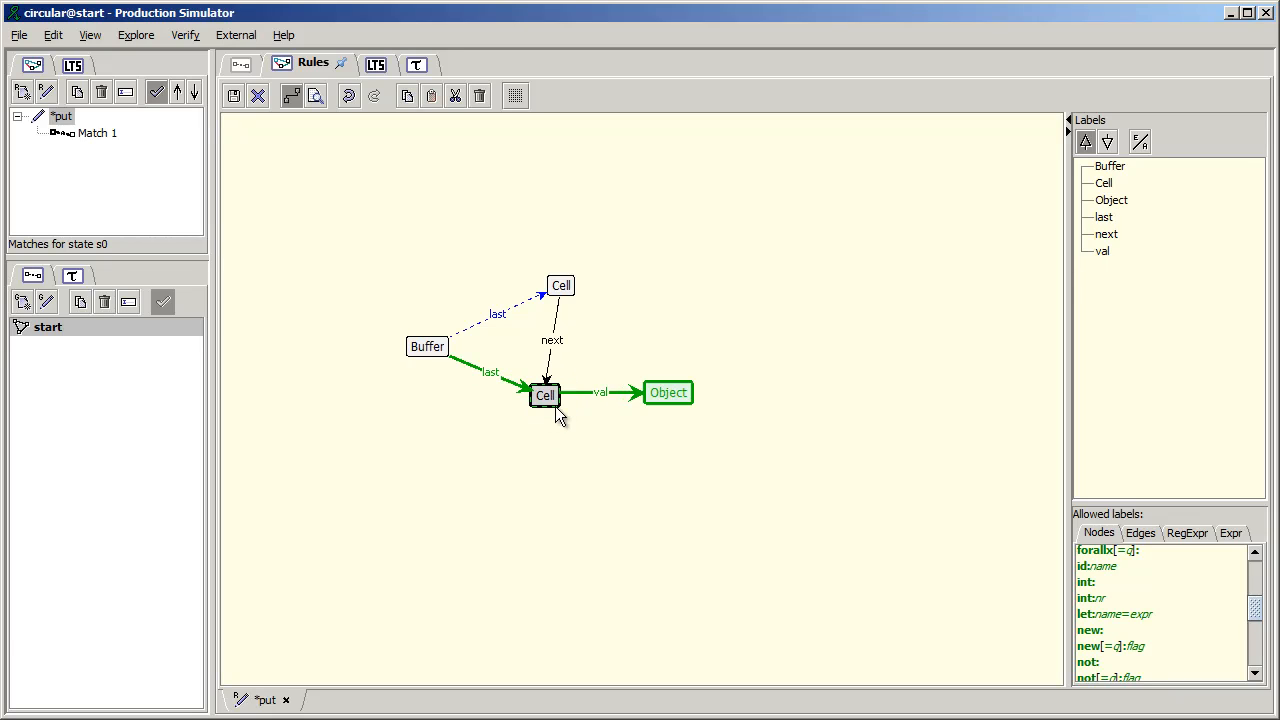
- Add an embargo node below the green Object node, with not: and Object on separate label lines
left_click(646, 463)
left_click(646, 463)
type("not:")
key("Return")
type("O")
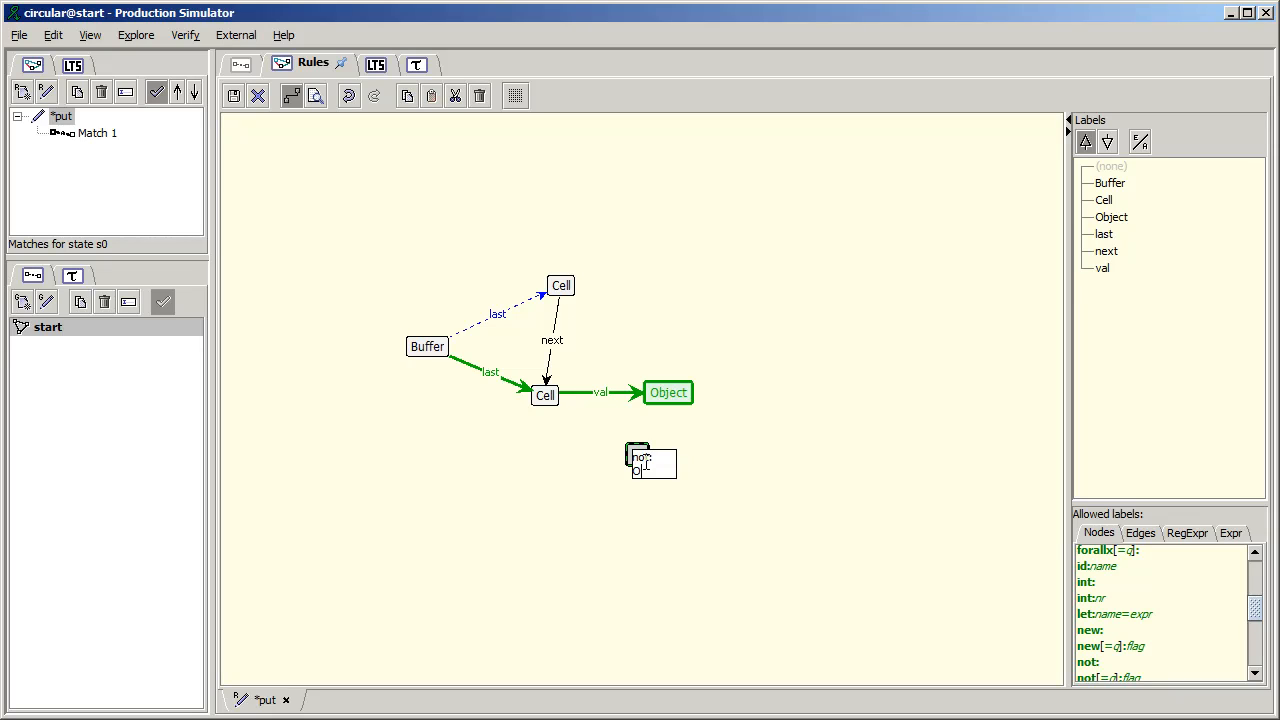
type("bject")
key("Return")
- Connect the lower Cell to the embargo Object node with an edge labelled val
left_click(545, 395)
left_click_drag(545, 395, 648, 458)
type("val")
key("Return")
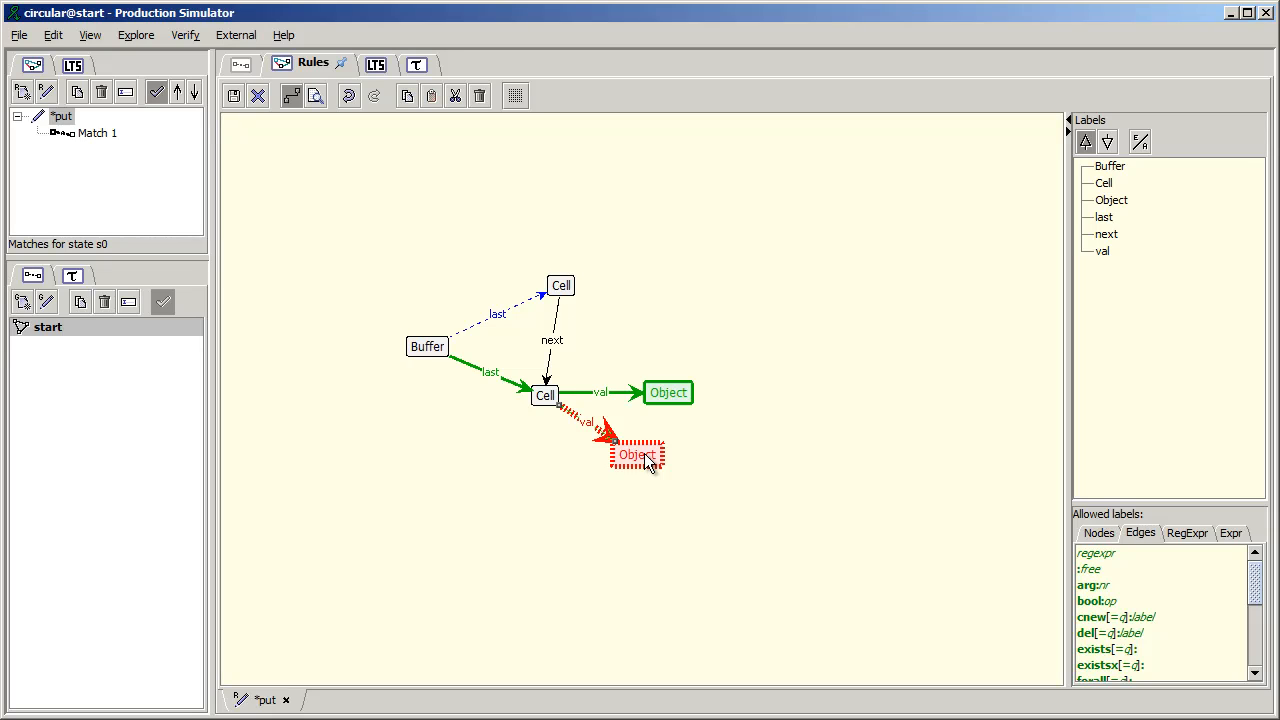
- Save the put rule and create a new rule named get
left_click(233, 97)
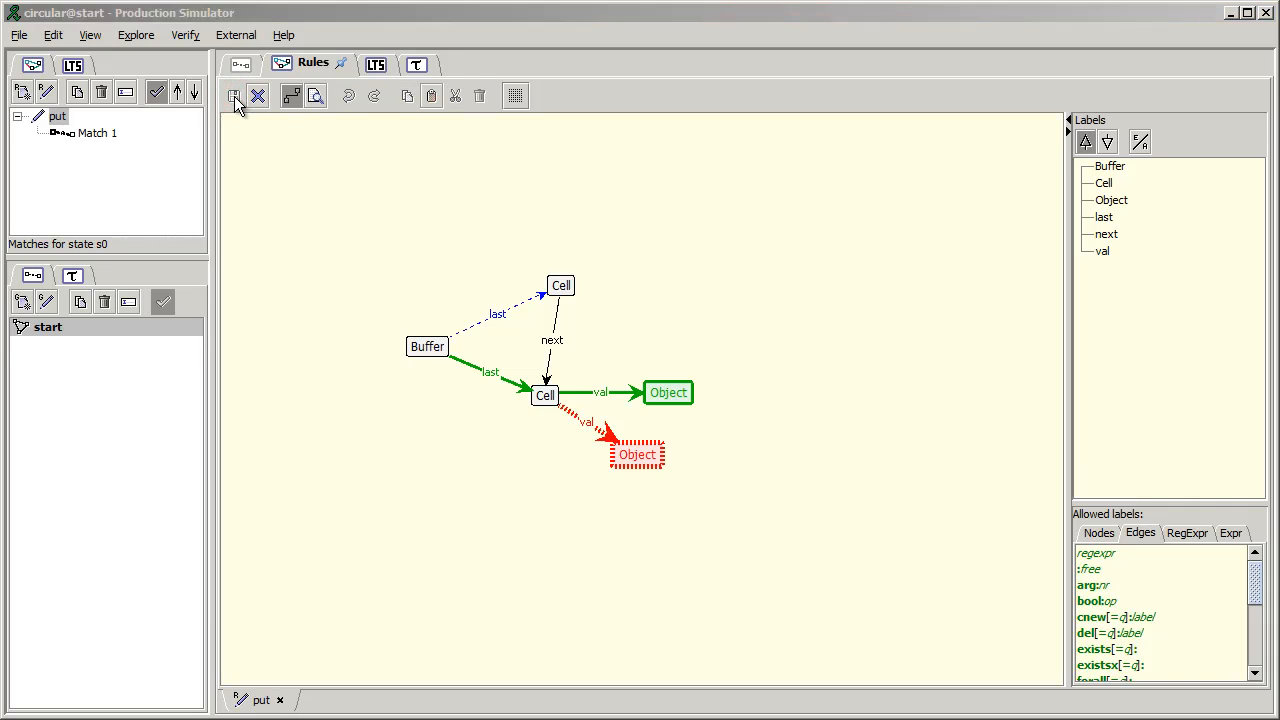
left_click(21, 92)
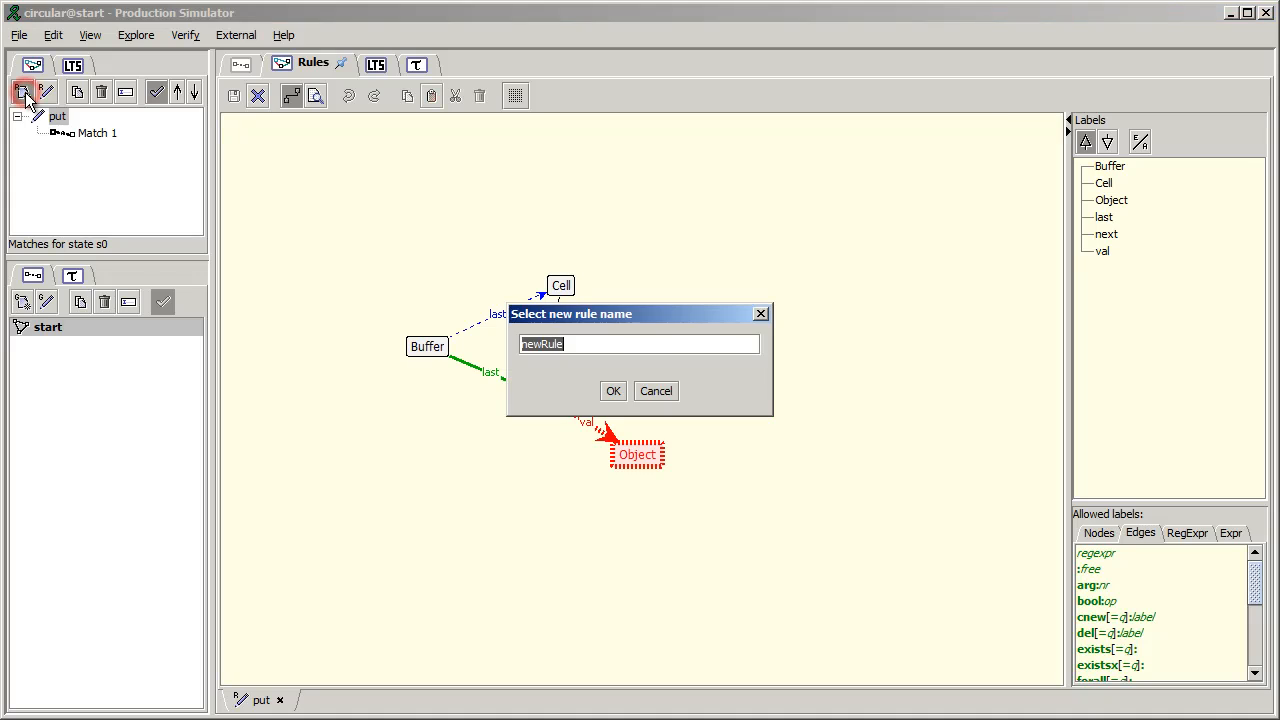
type("get")
key("Return")
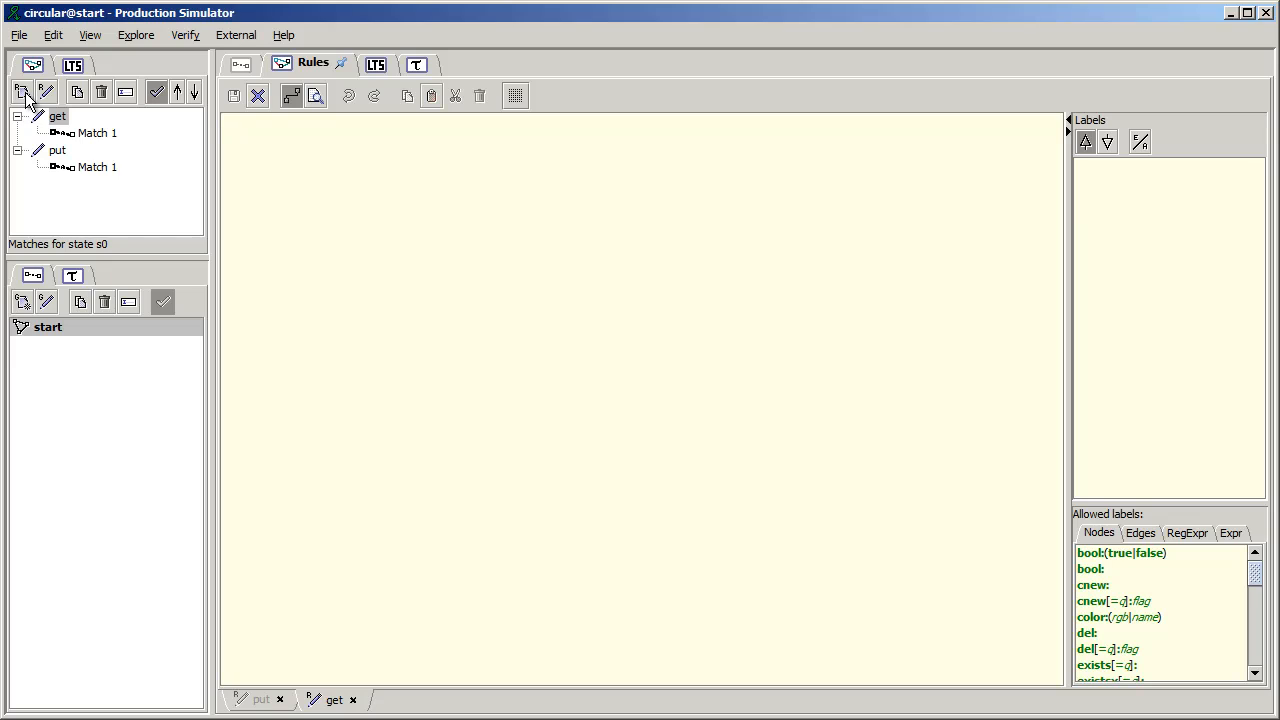
- Add a Buffer node and two Cell nodes, one above the other, to the get rule
left_click(414, 332)
type("Beffer")
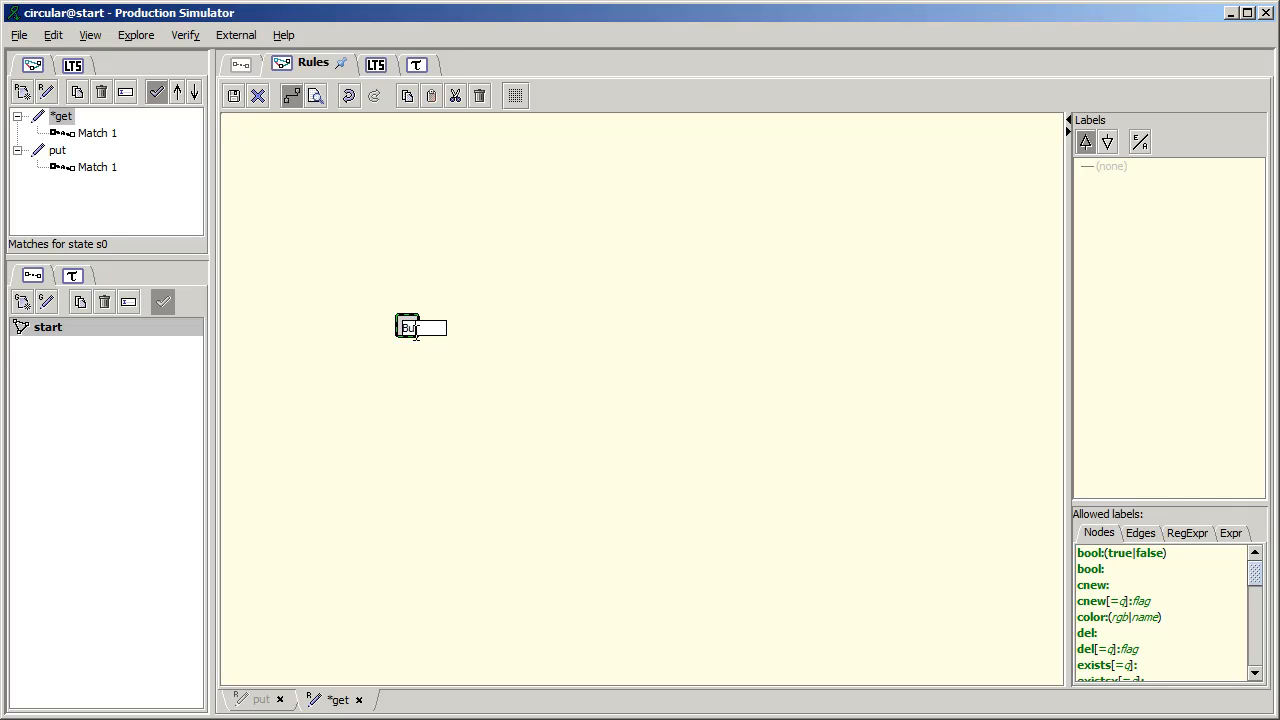
key("Return")
left_click(530, 279)
type("Ce")
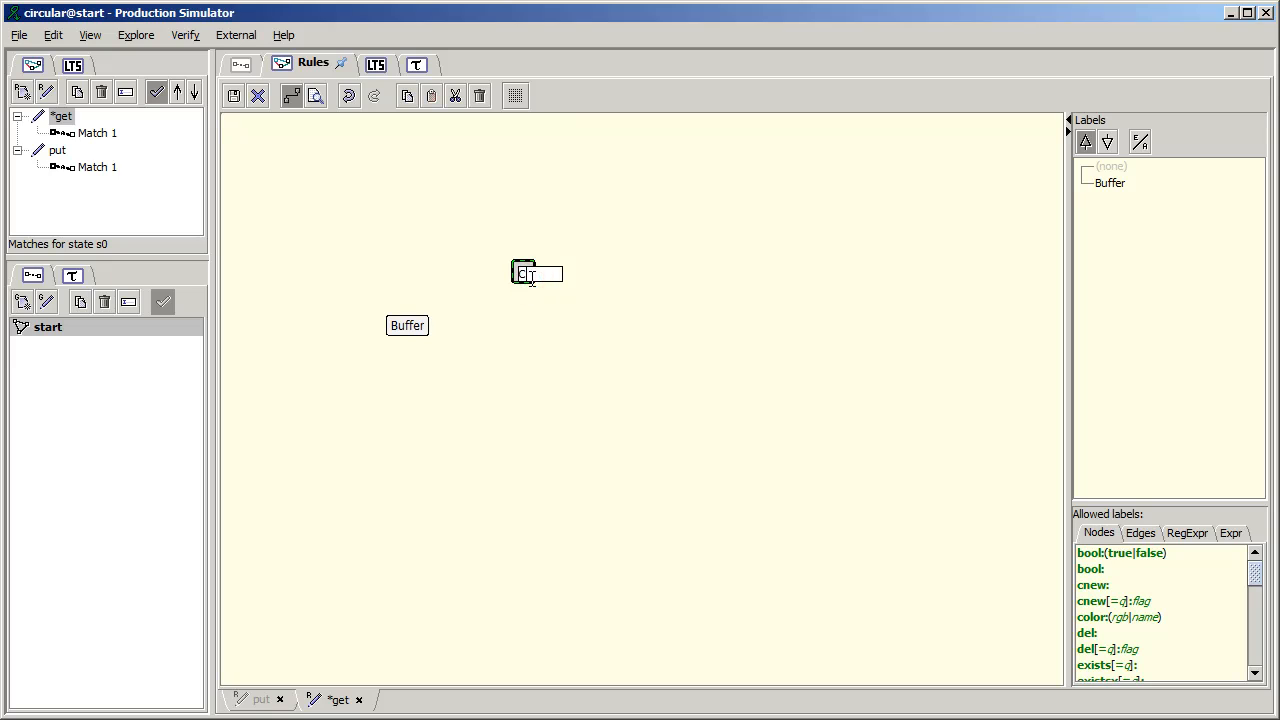
type("ll")
key("Return")
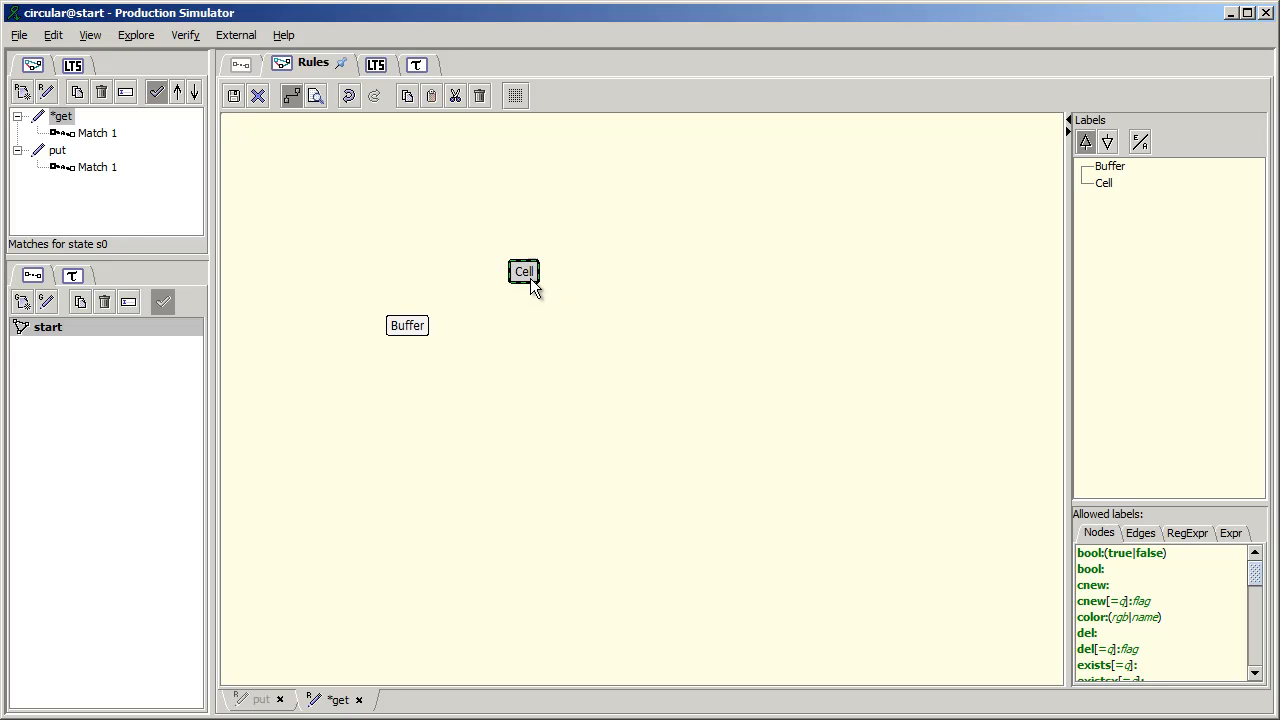
left_click(515, 364)
type("Cell")
key("Return")
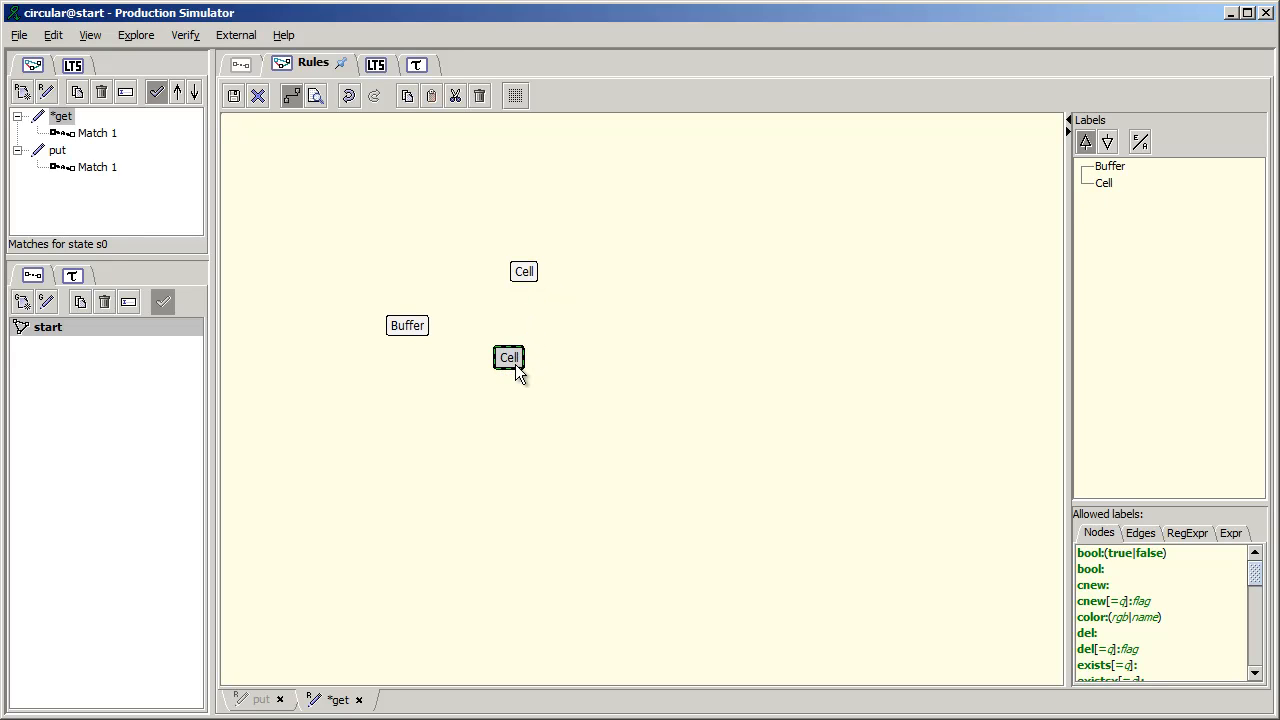
- Connect the upper Cell to the lower Cell with an edge labelled next
left_click_drag(526, 284, 510, 360)
type("next")
key("Return")
- Connect Buffer to the upper Cell with an edge labelled del:first and to the lower Cell with one labelled new:first
left_click_drag(409, 326, 527, 283)
type("del:f")
type("irst")
key("Return")
left_click_drag(407, 326, 505, 362)
type("new:fi")
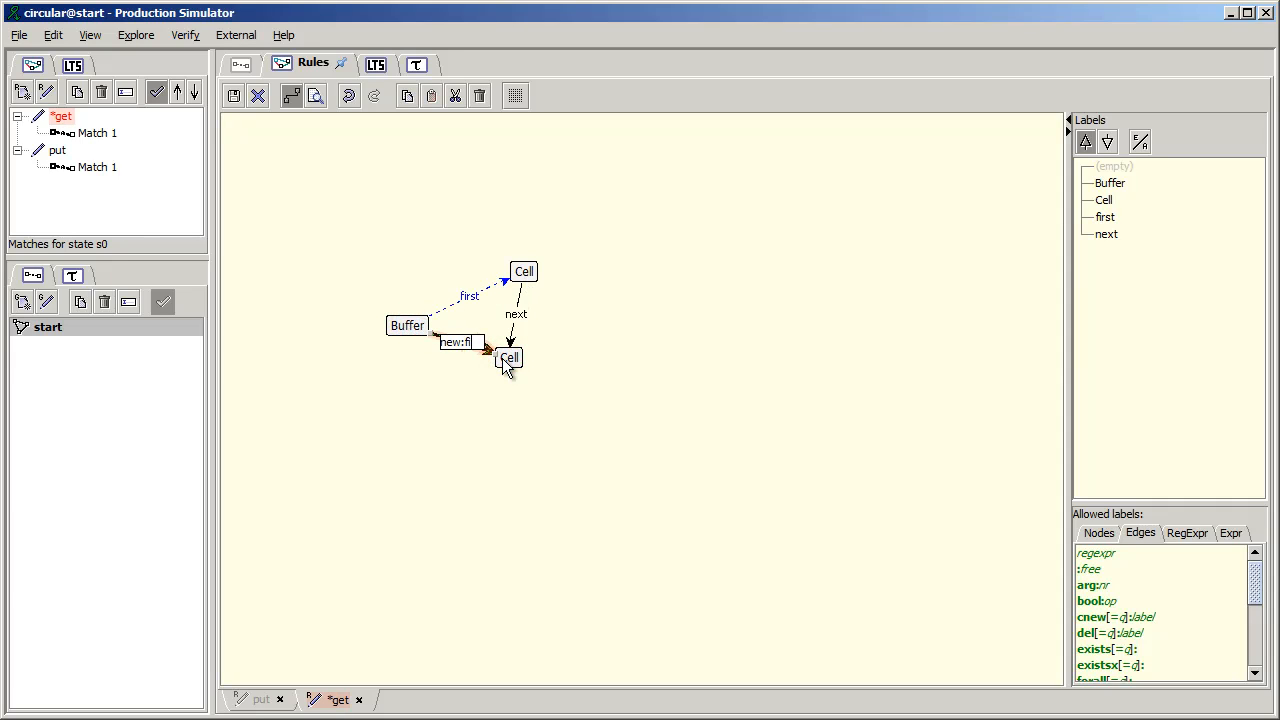
type("rst")
key("Return")
- Add an eraser node beside the upper Cell, with del: and Object on separate label lines
left_click(611, 266)
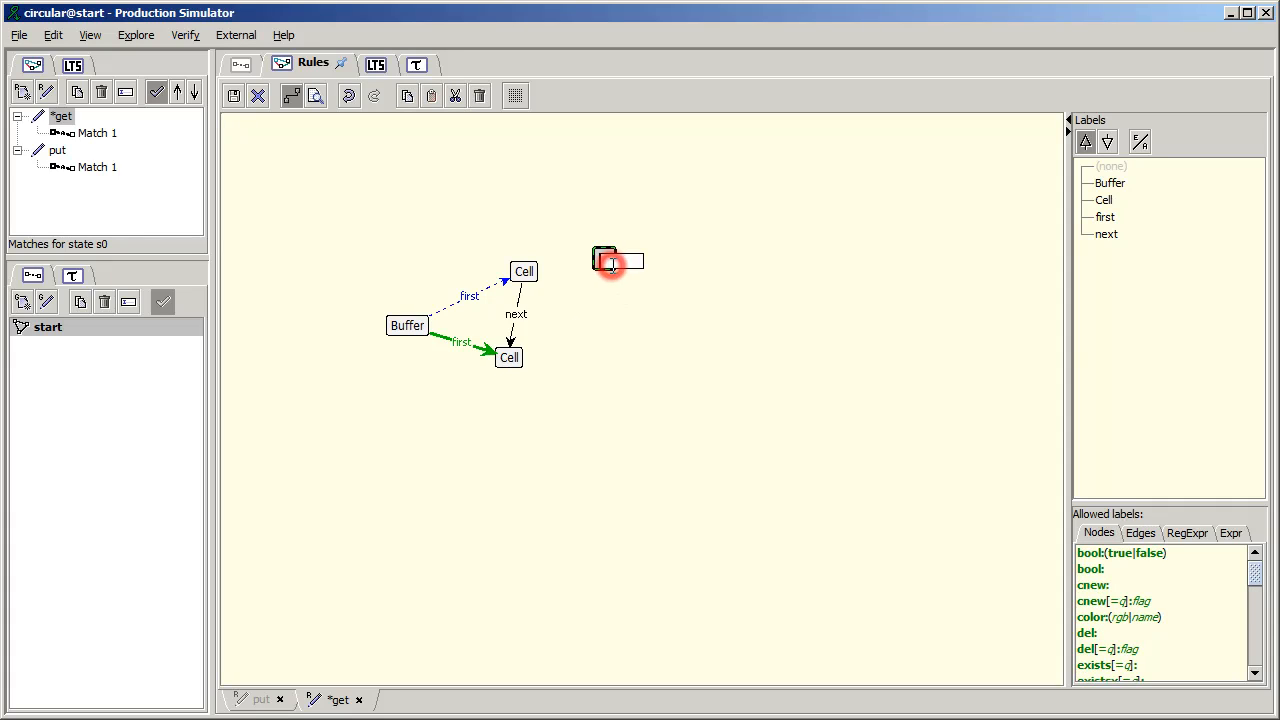
type("del")
key("Return")
type("Object")
key("Return")
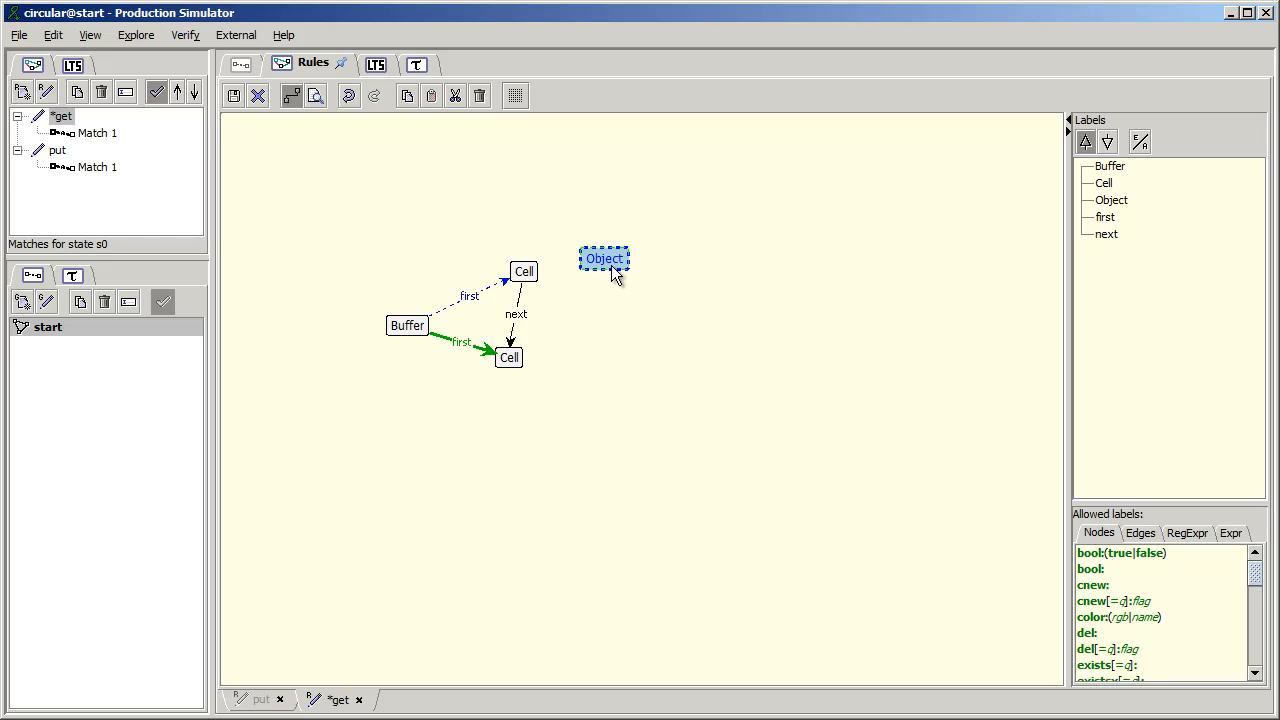
- Connect the upper Cell to the eraser Object node with an edge labelled val
left_click_drag(524, 275, 594, 264)
type("val")
key("Return")
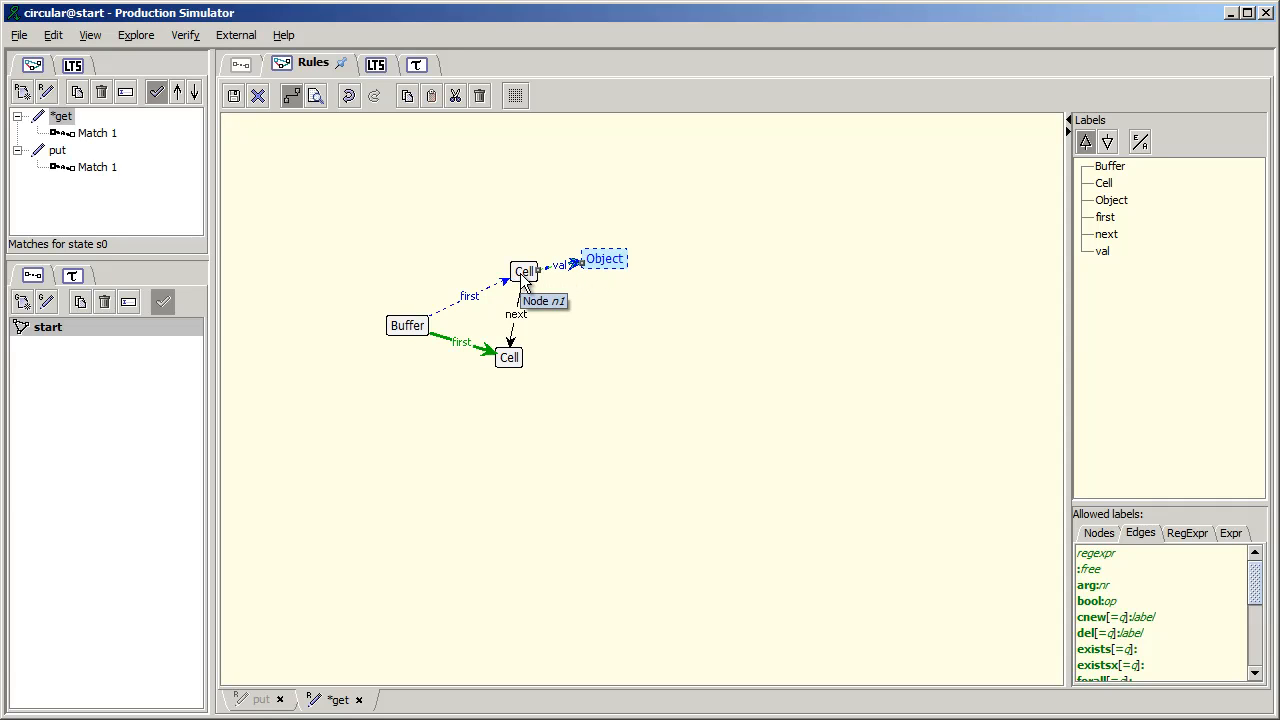
- Add the line new:empty to the upper Cell's label and save the get rule
double_click(524, 280)
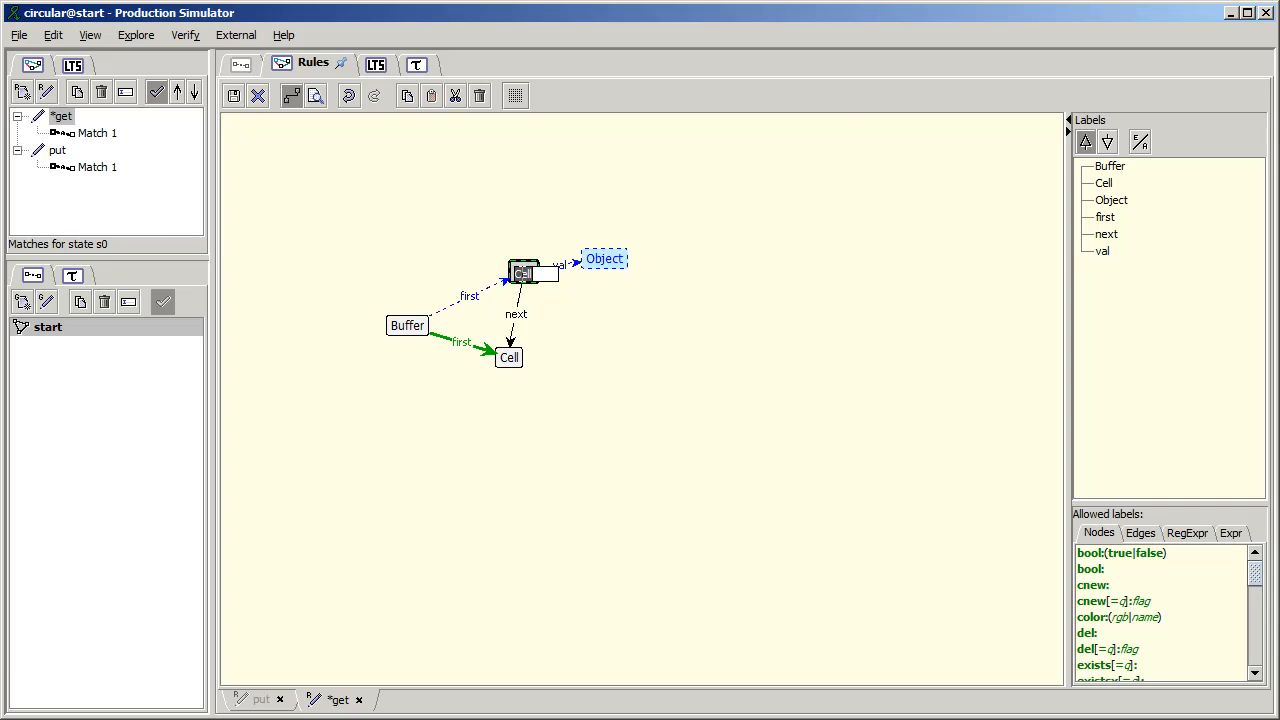
key("Home")
key("Return")
type("new:empty")
key("ctrl+Return")
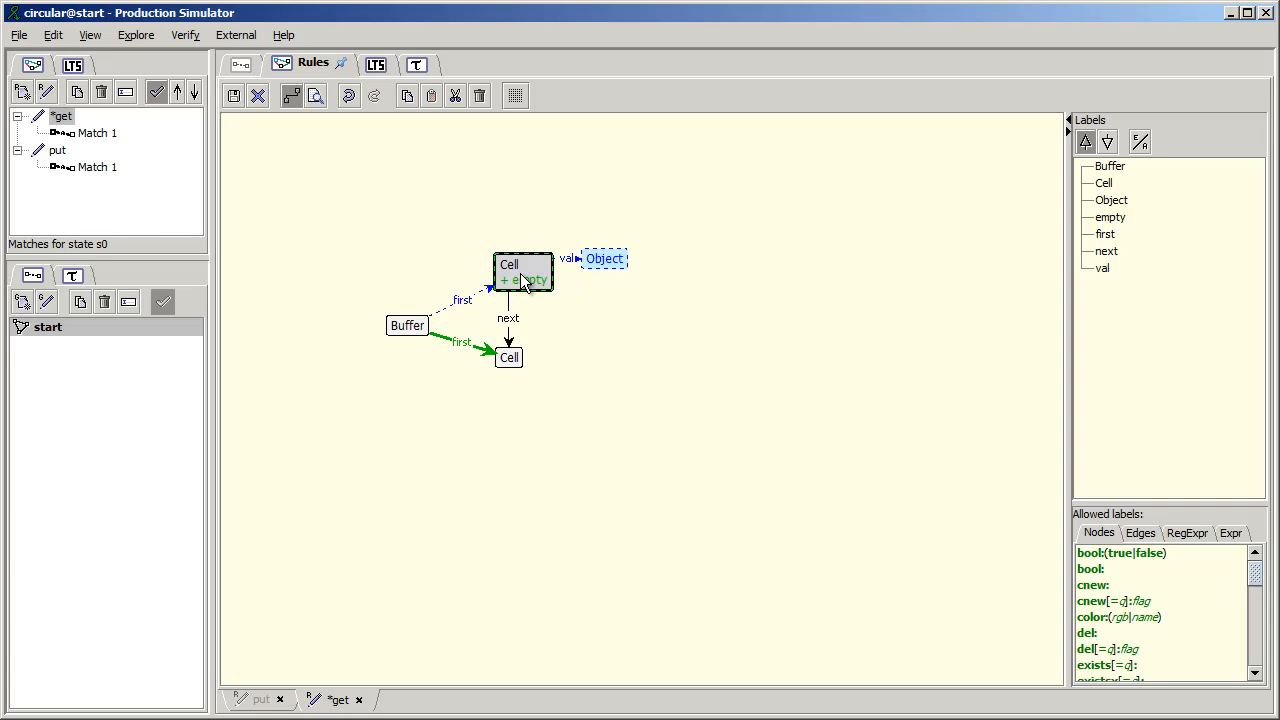
left_click(232, 96)
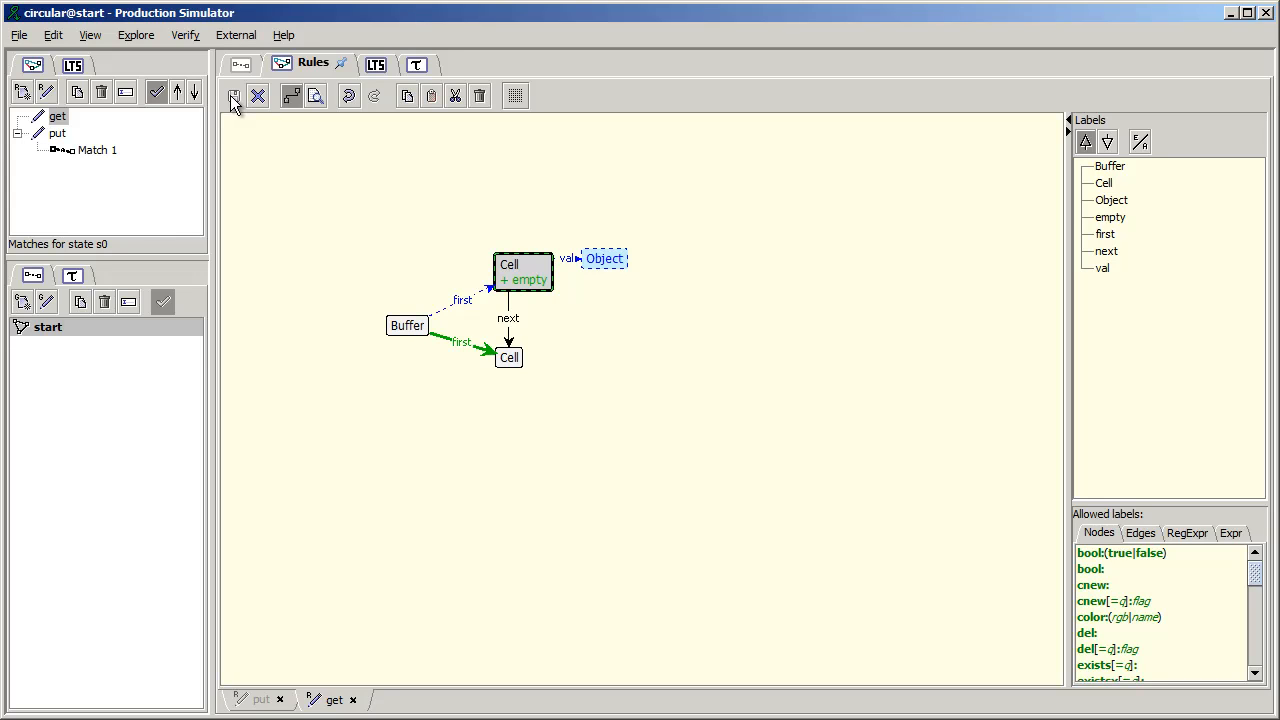
- Simulate one put match followed by one get match, and check the explored state space
left_click(97, 154)
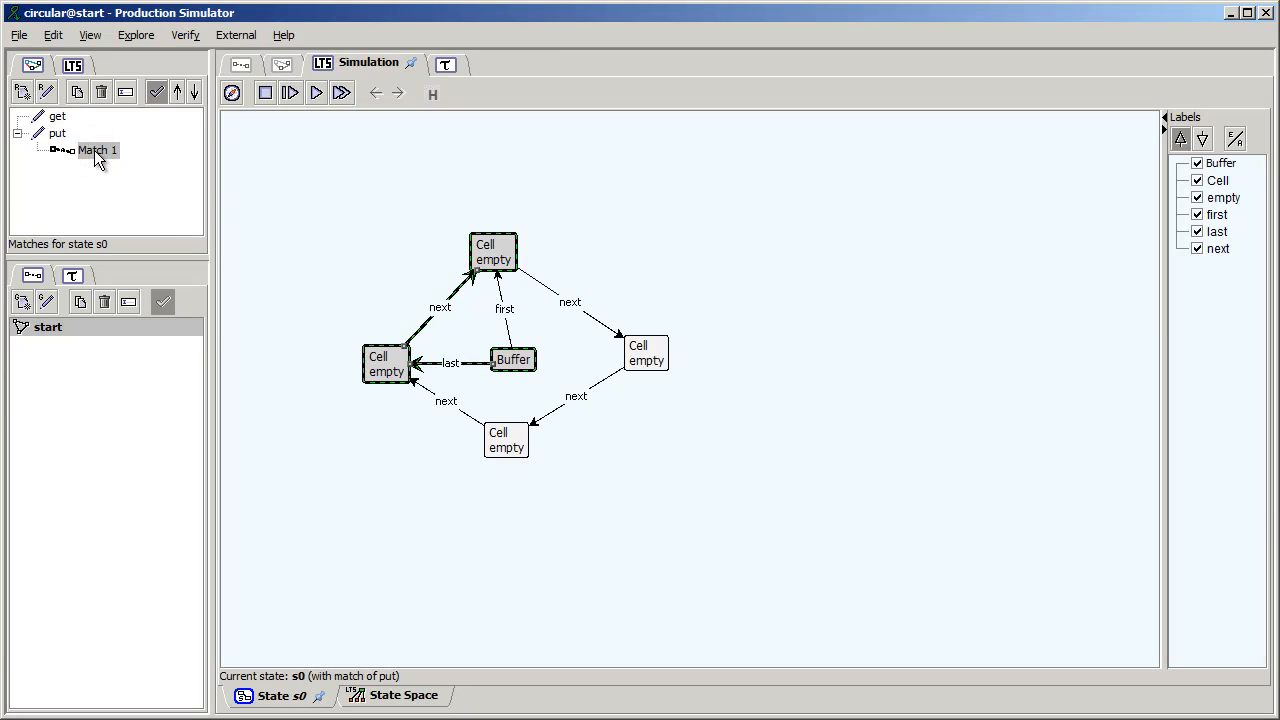
double_click(97, 155)
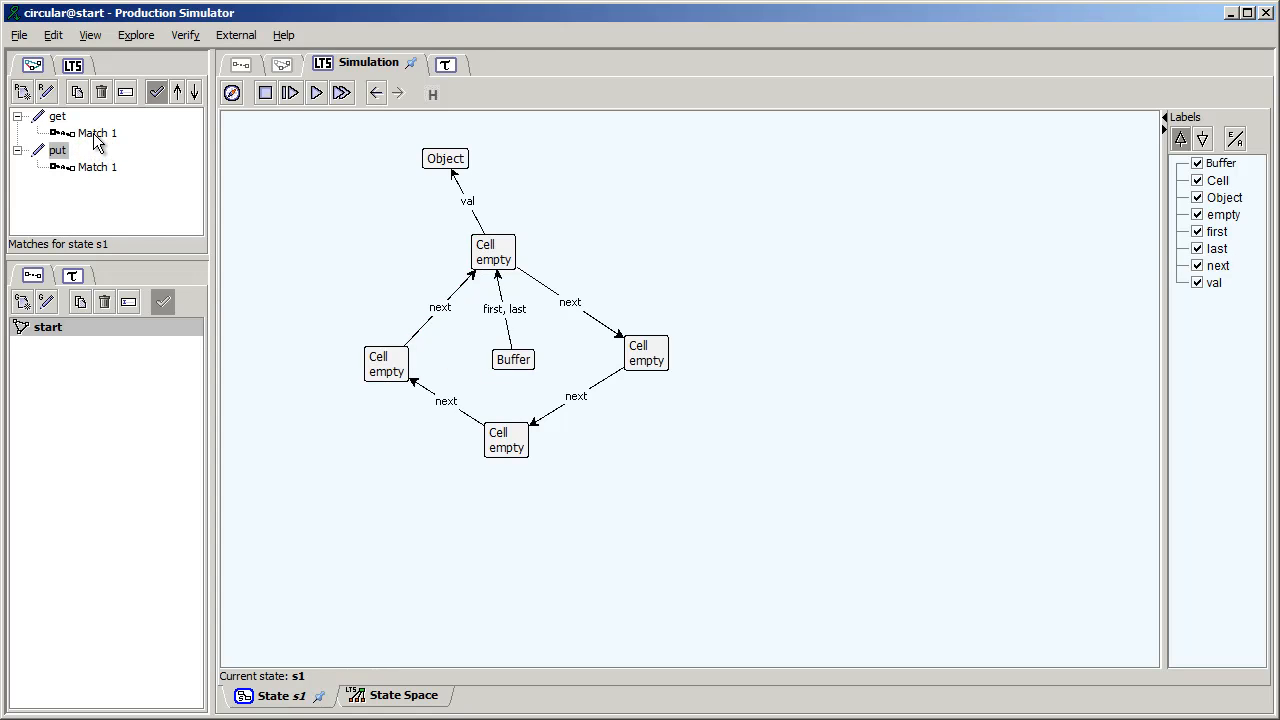
left_click(95, 133)
double_click(95, 133)
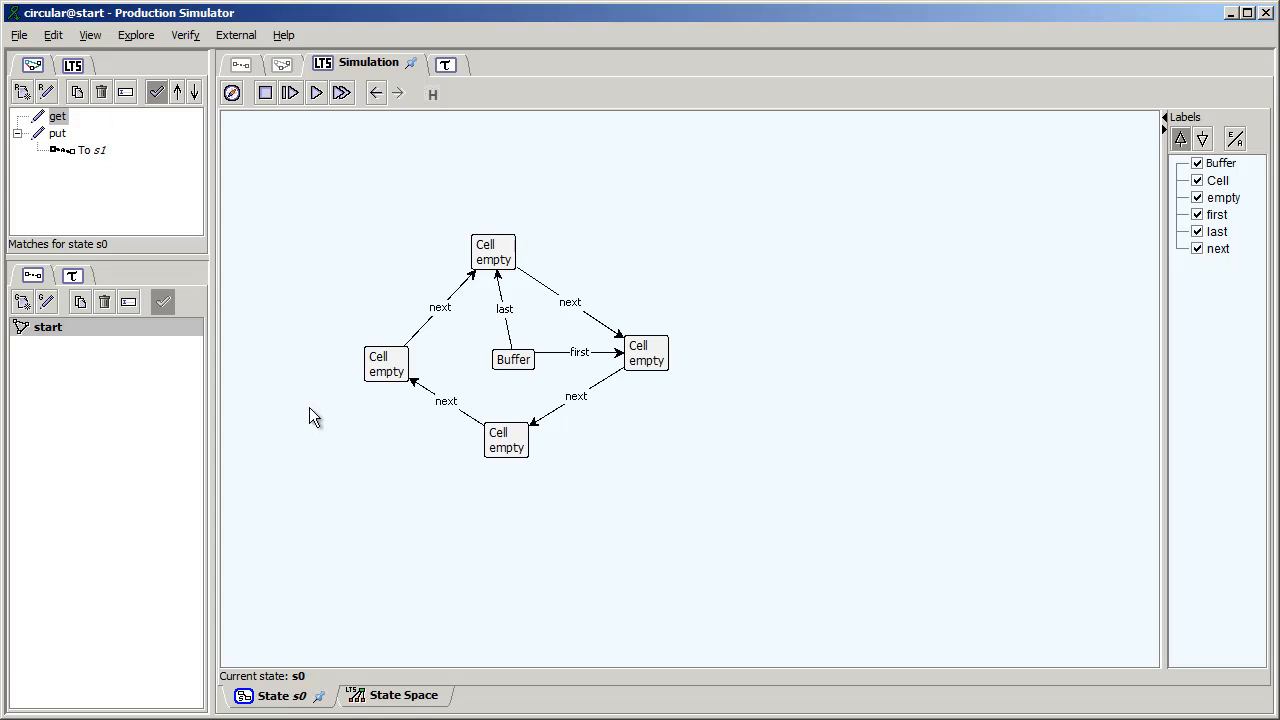
left_click(384, 697)
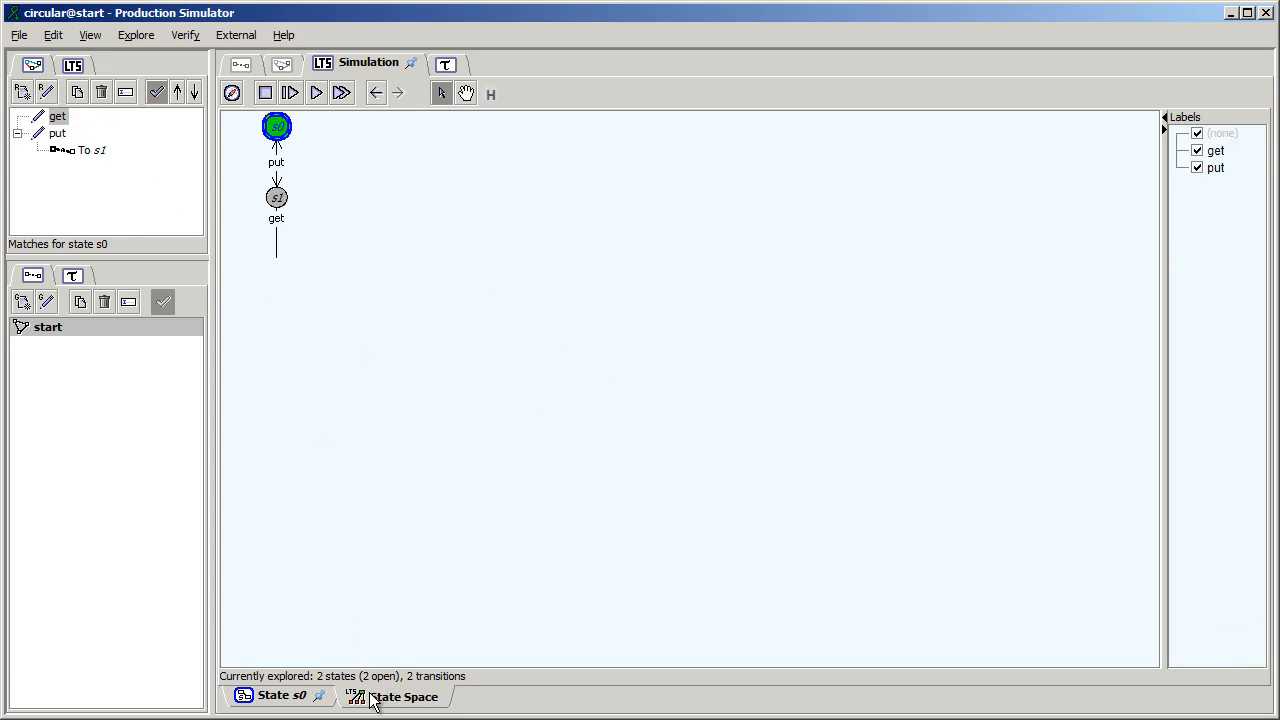
left_click(300, 700)
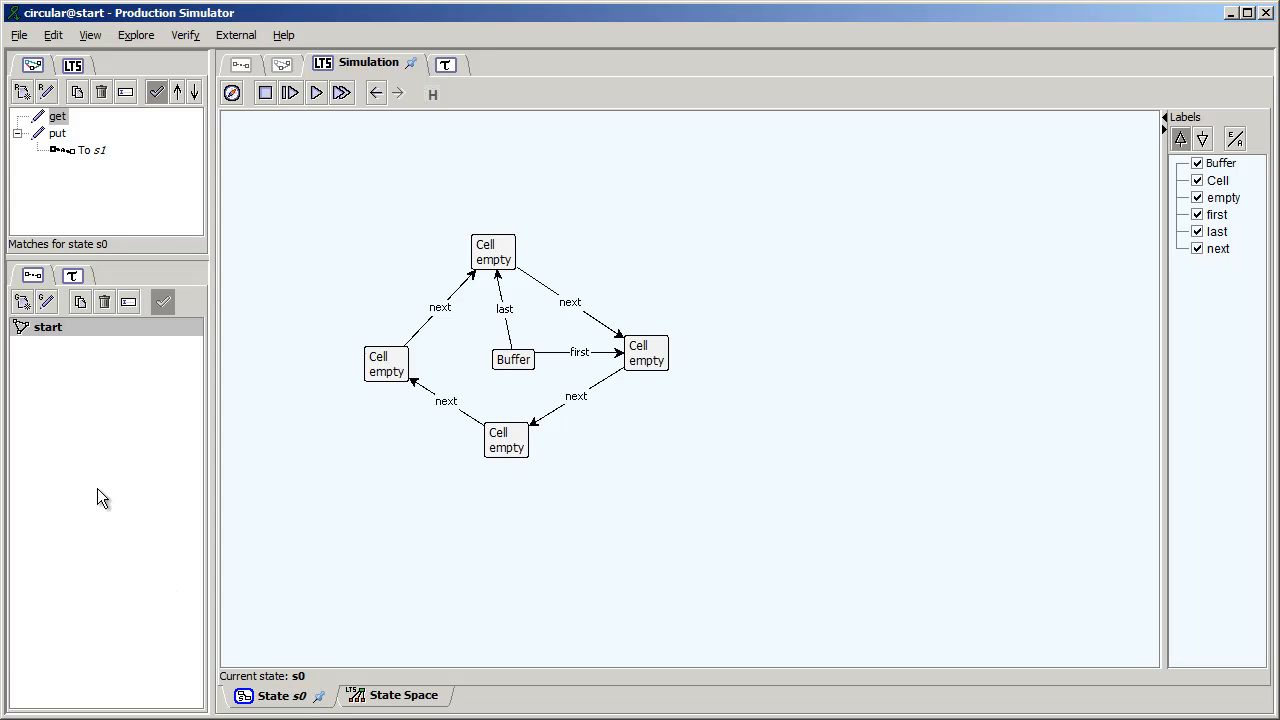
- Open the start graph for editing and change the Buffer node's label to type:Buffer
left_click(57, 338)
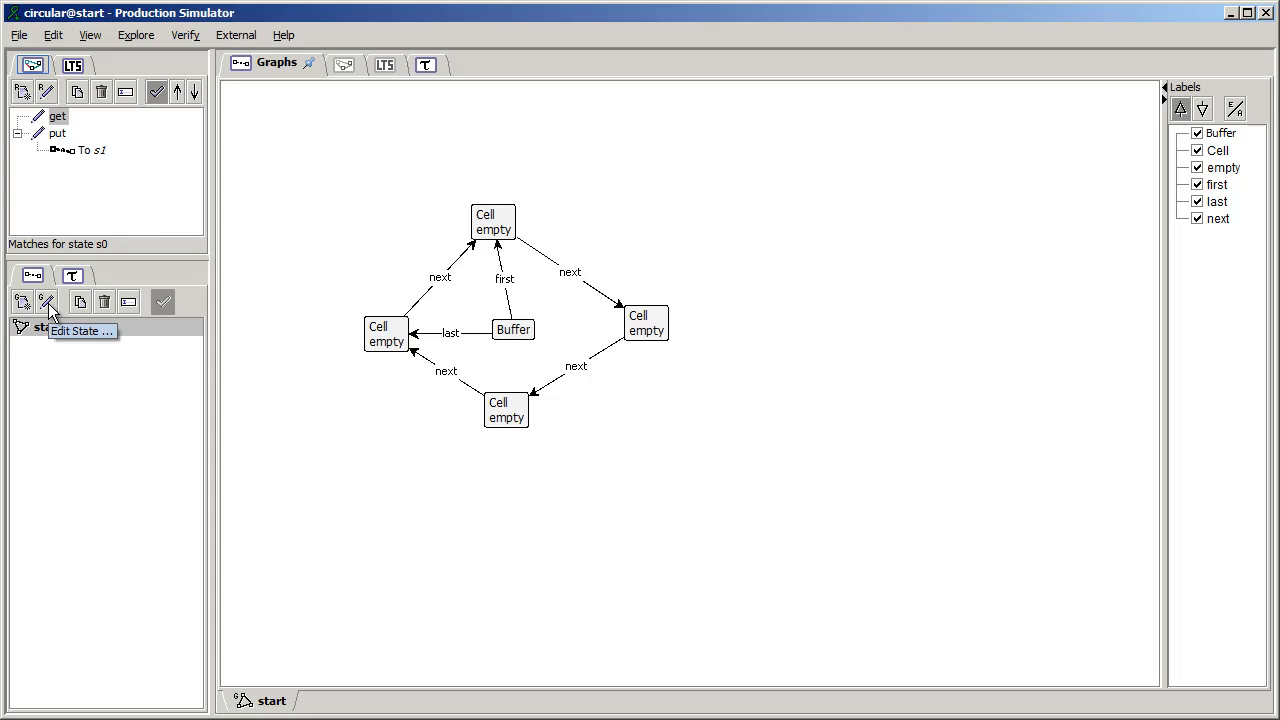
double_click(294, 257)
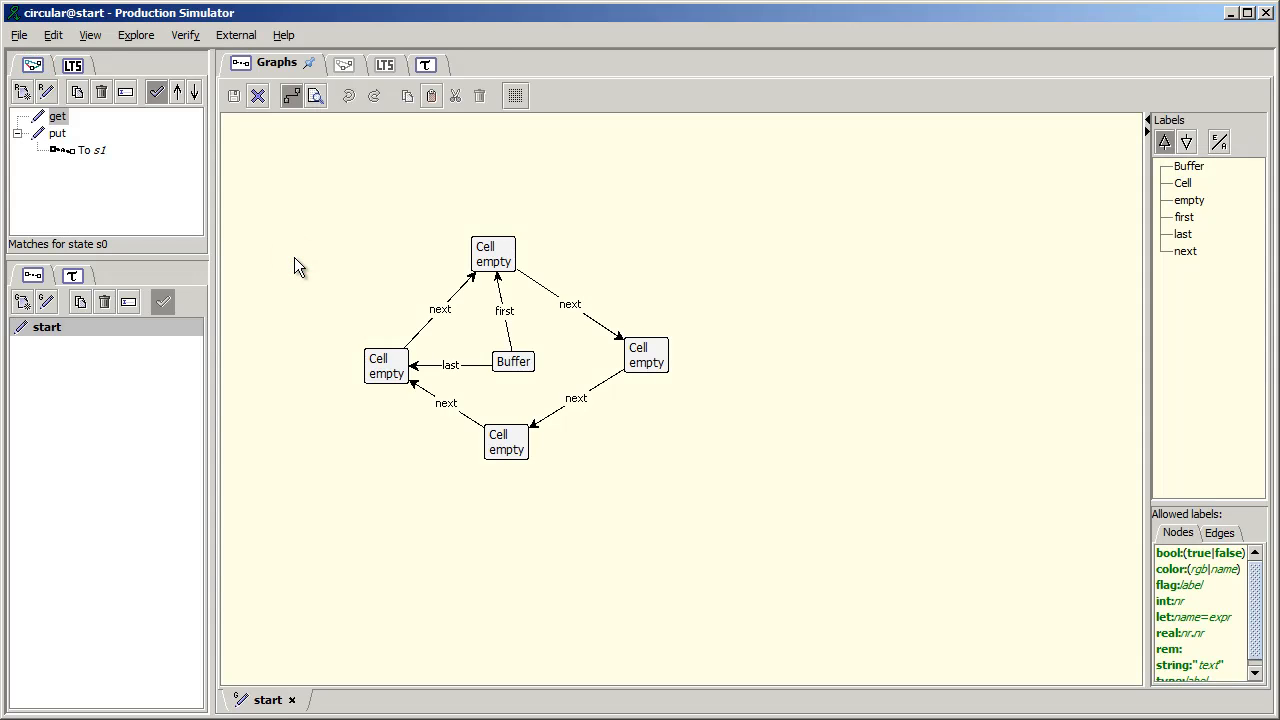
left_click(510, 364)
double_click(510, 364)
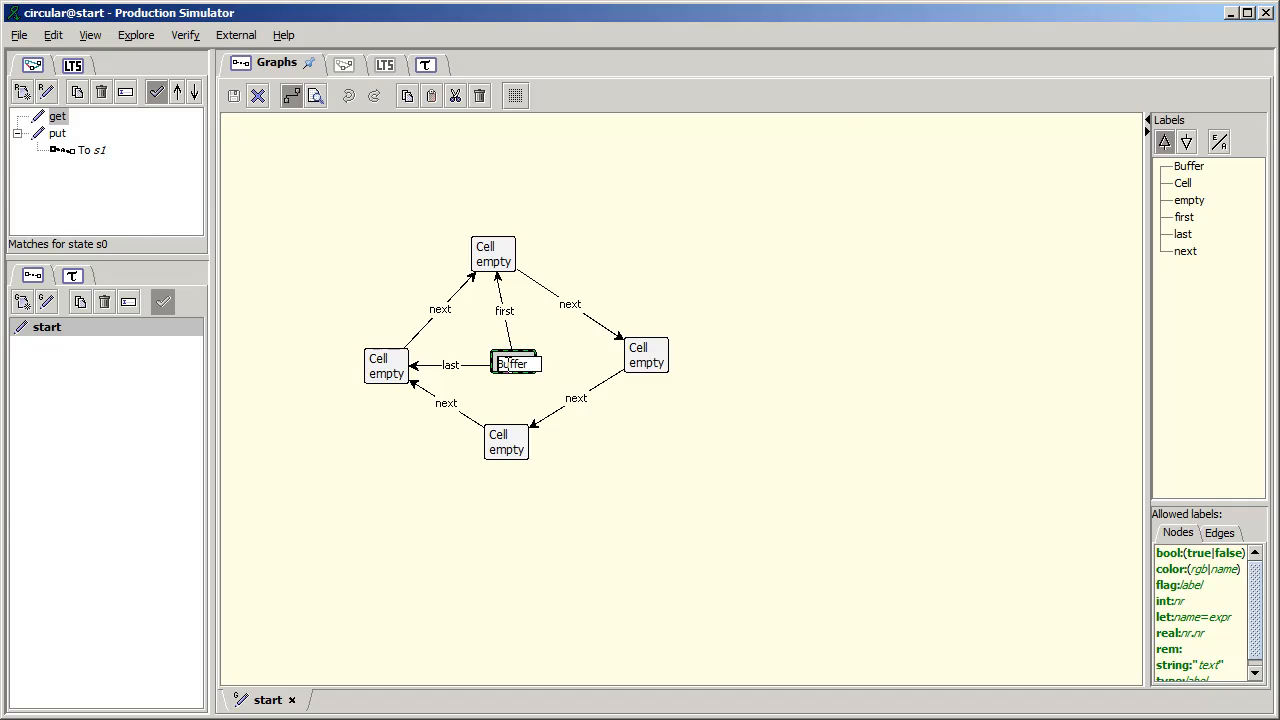
type("type::")
key("Return")
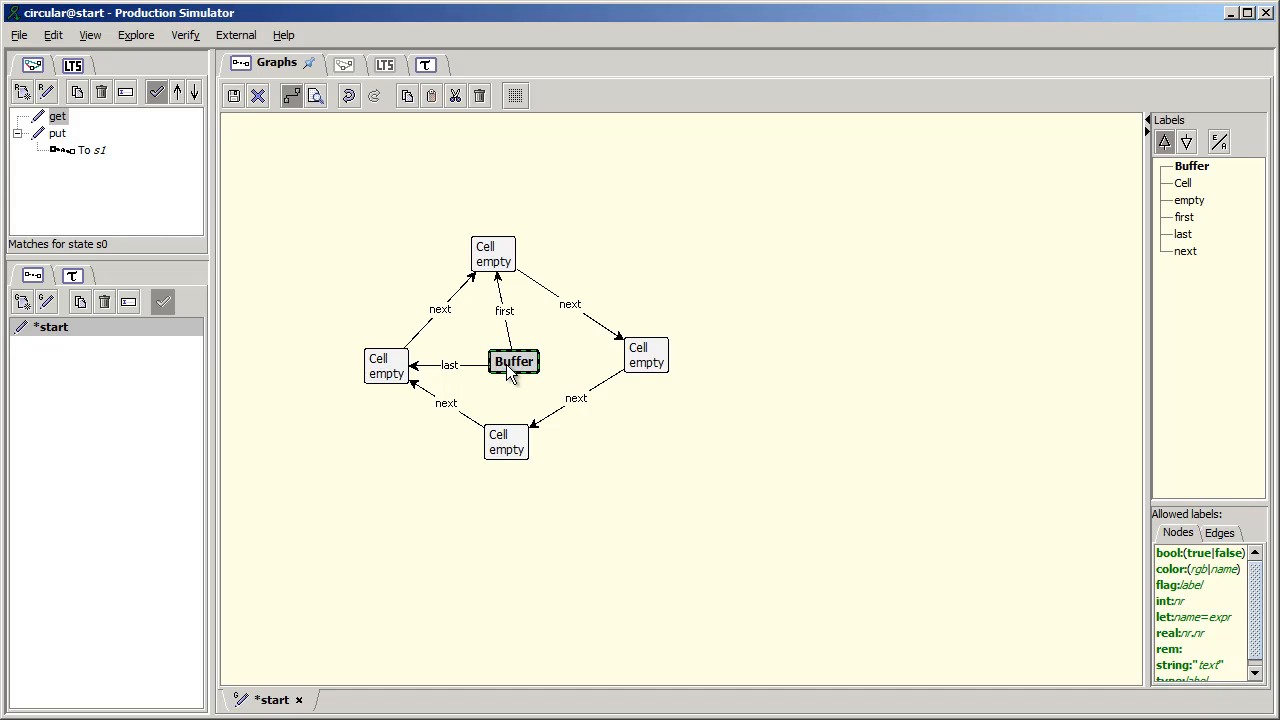
- Turn Cell into type:Cell in the labels of the topmost and rightmost nodes of the start graph's ring
double_click(490, 254)
left_click(493, 250)
type("type:")
type(":")
key("Return")
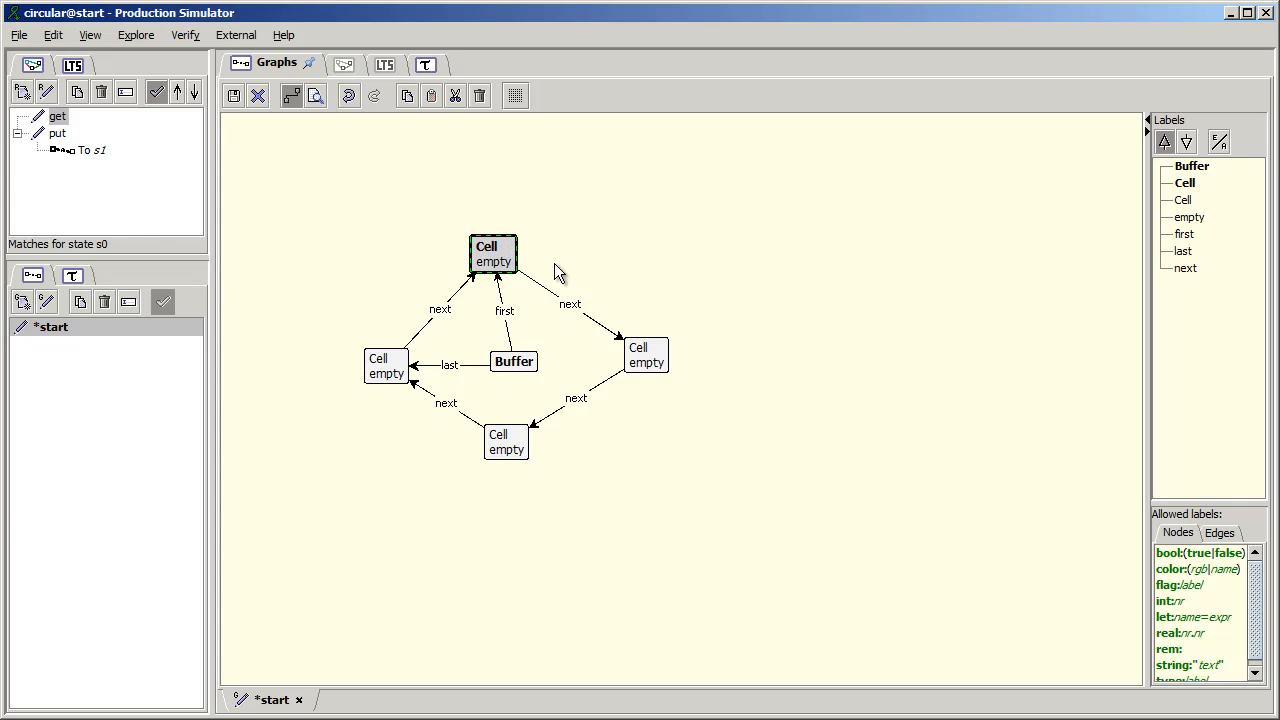
double_click(648, 352)
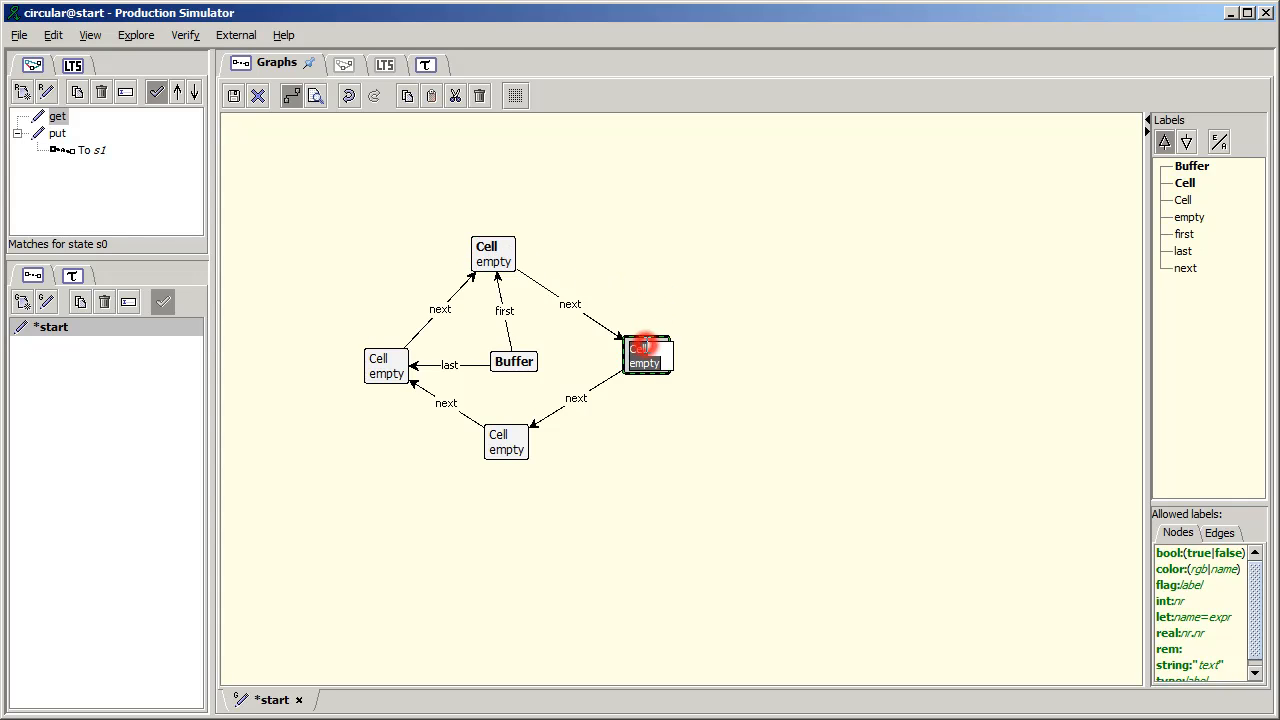
left_click(628, 350)
type("type:")
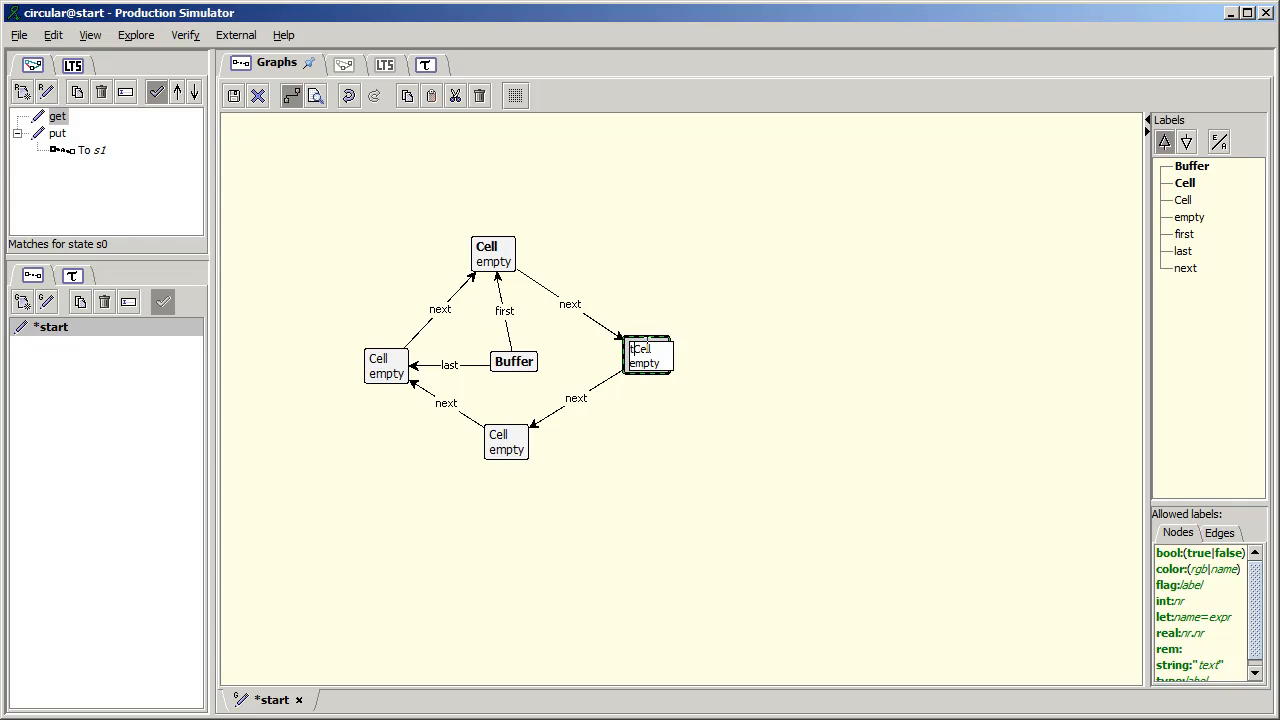
key("Return")
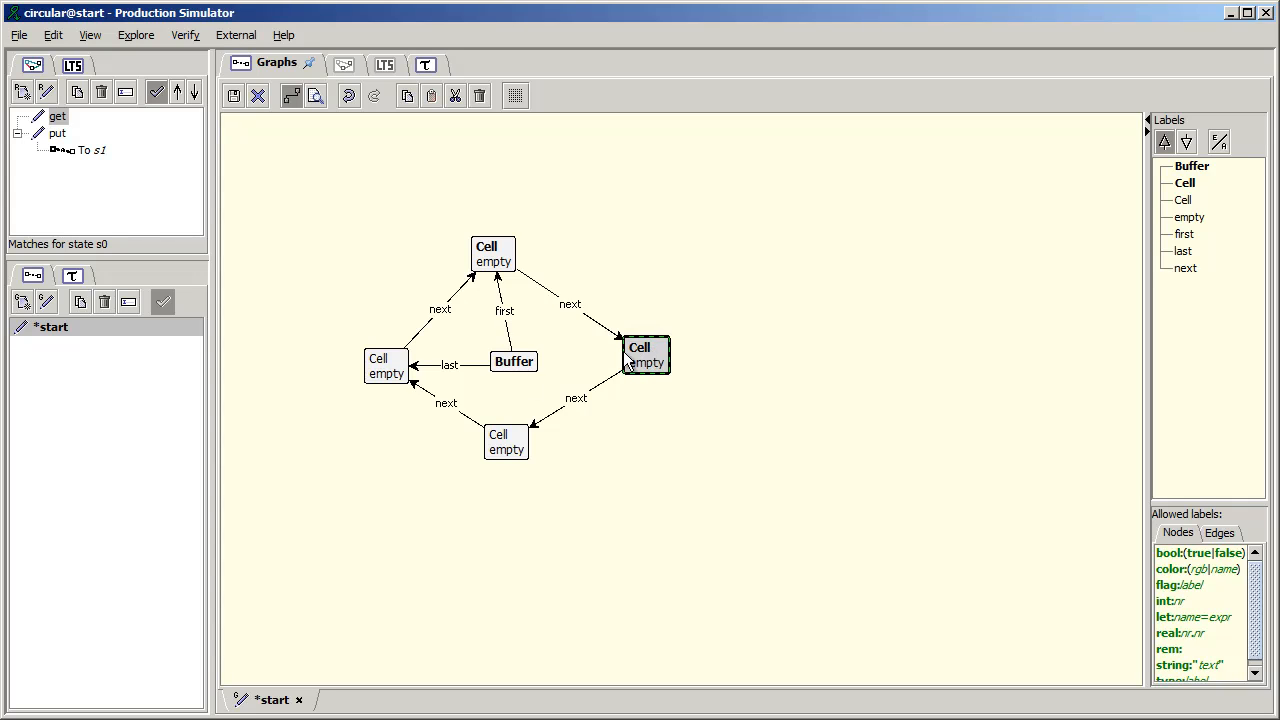
- Turn Cell into type:Cell in the labels of the bottommost and leftmost nodes of the ring
double_click(505, 440)
key("Up")
type("type:")
key("Return")
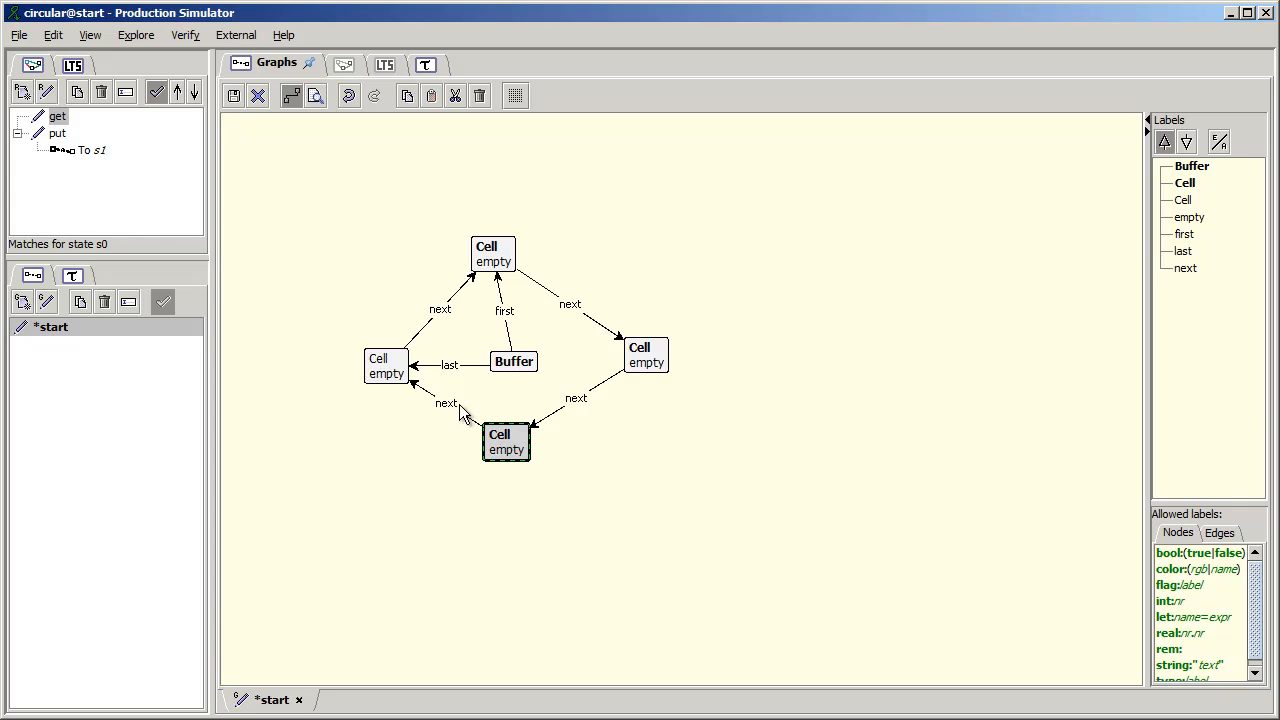
double_click(385, 365)
key("Up")
type("type:")
key("Return")
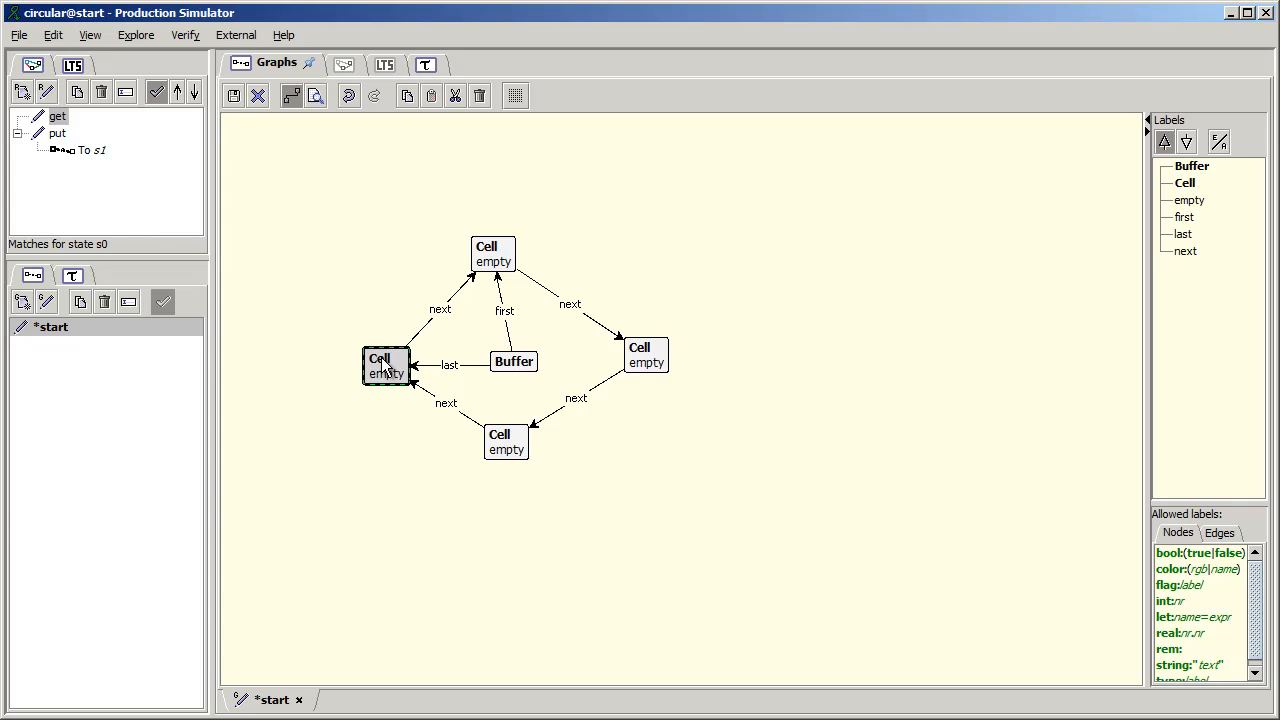
- Turn empty into flag:empty in the topmost Cell's label
double_click(489, 270)
left_click(490, 265)
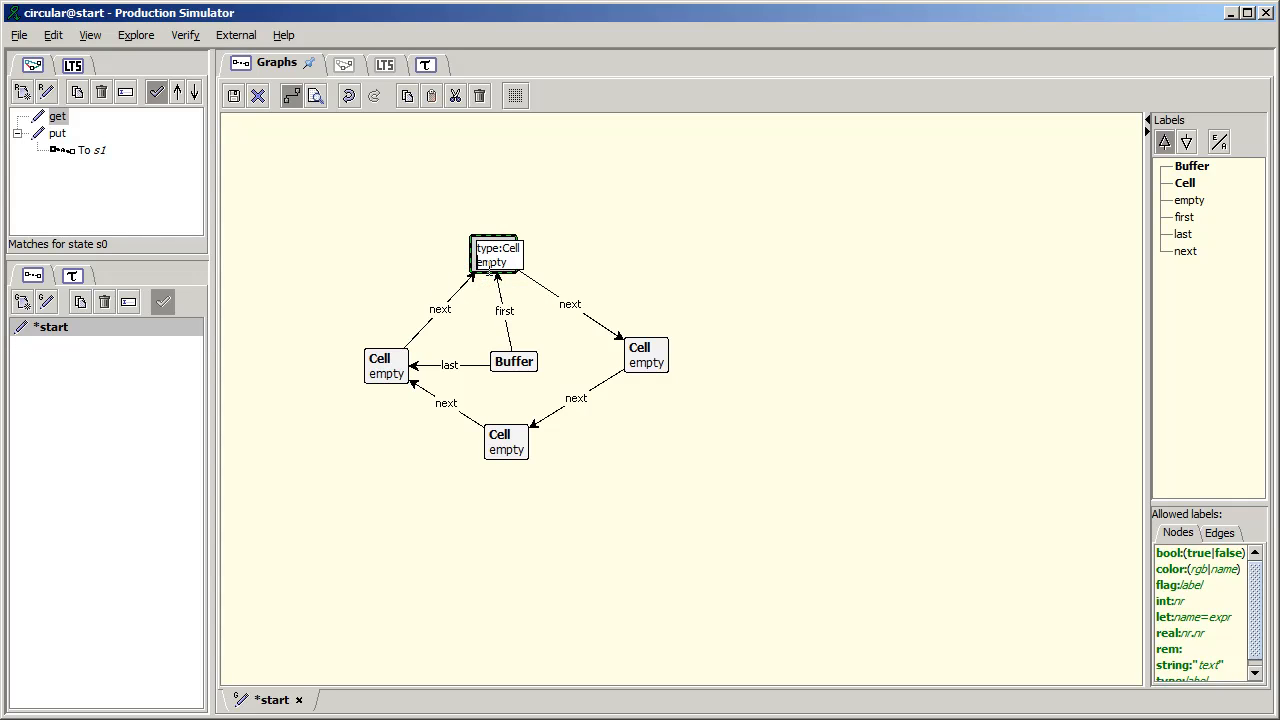
type("f")
type("la")
type("g:")
key("Return")
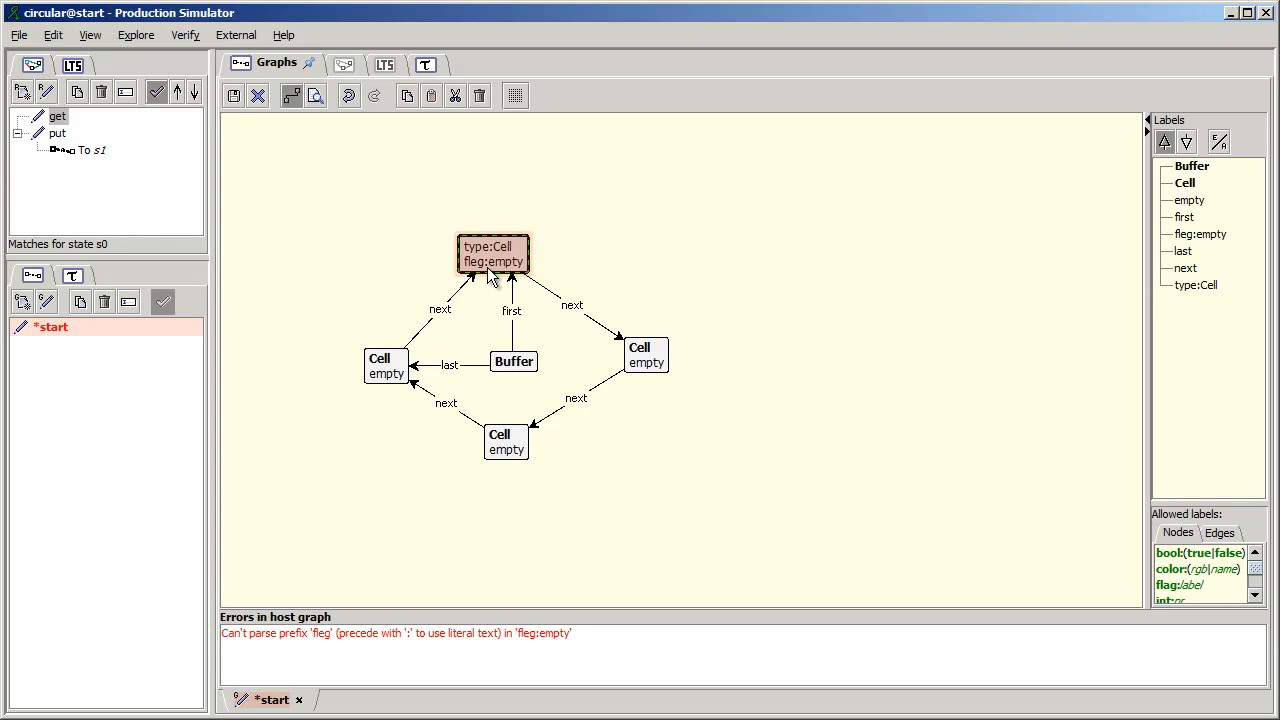
double_click(478, 264)
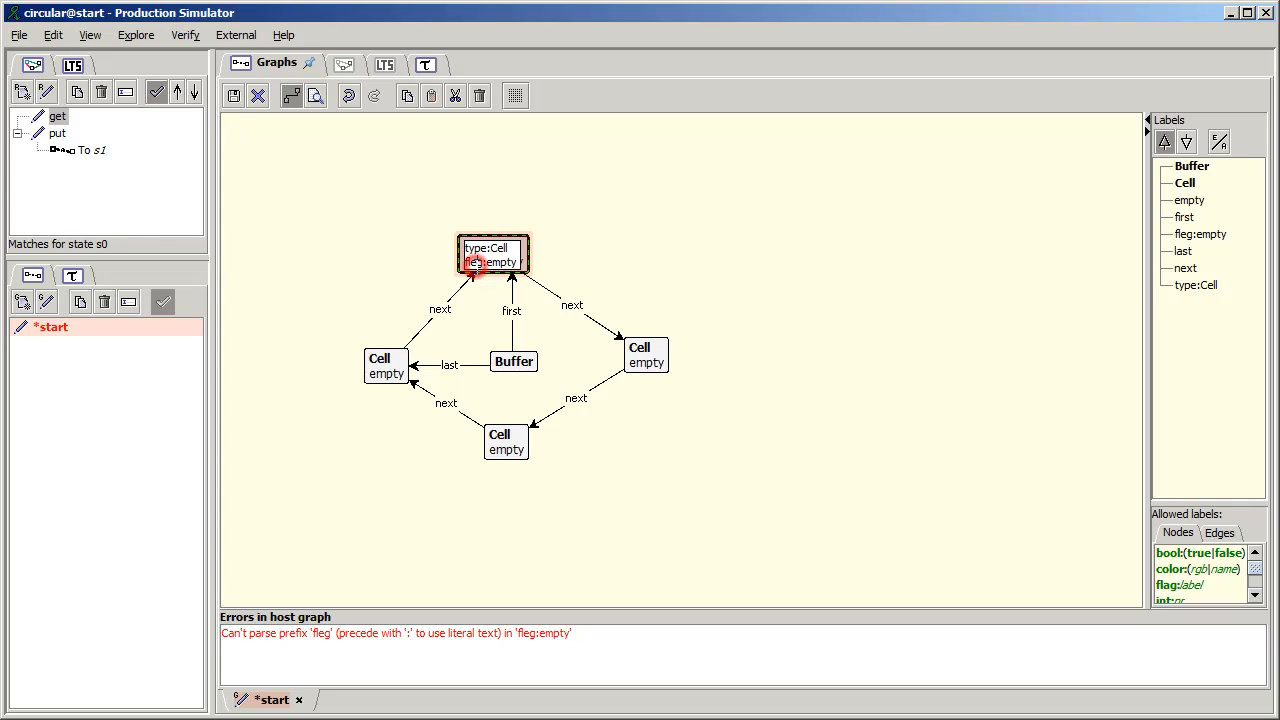
type("a")
key("Return")
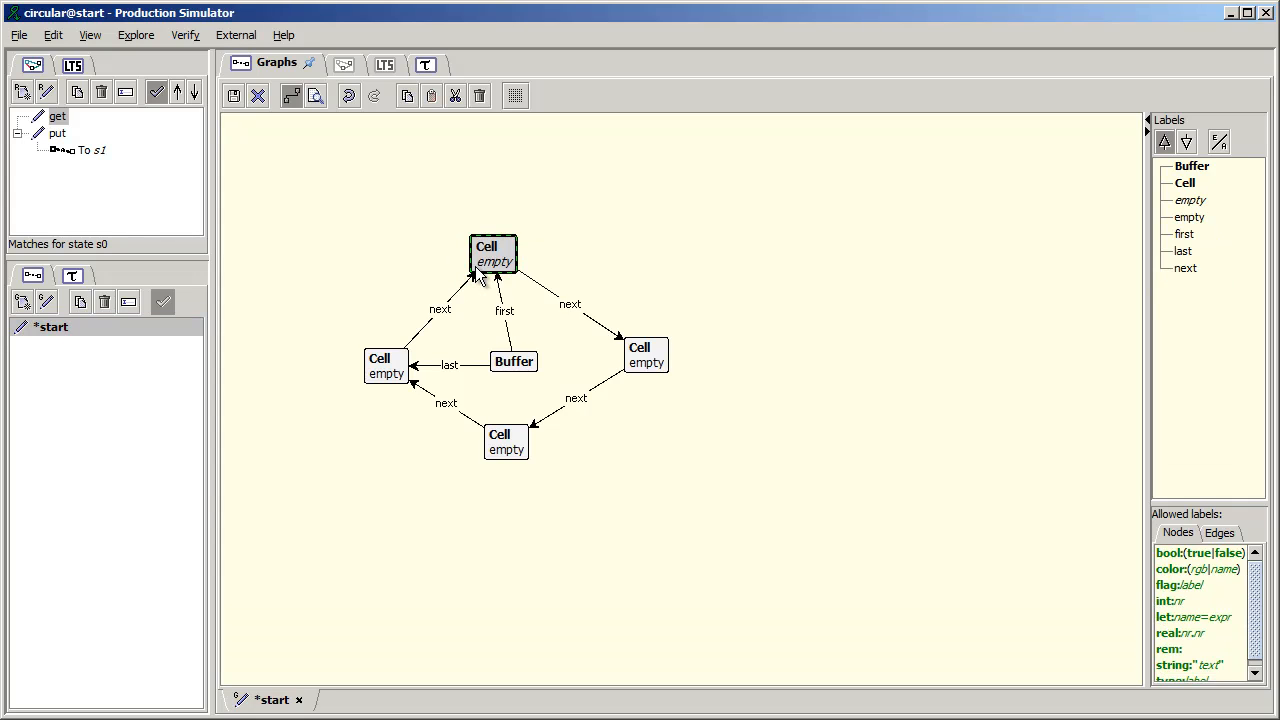
- Turn empty into flag:empty in the rightmost Cell's label and save the start graph
left_click(643, 362)
double_click(643, 362)
type("flag:")
key("Return")
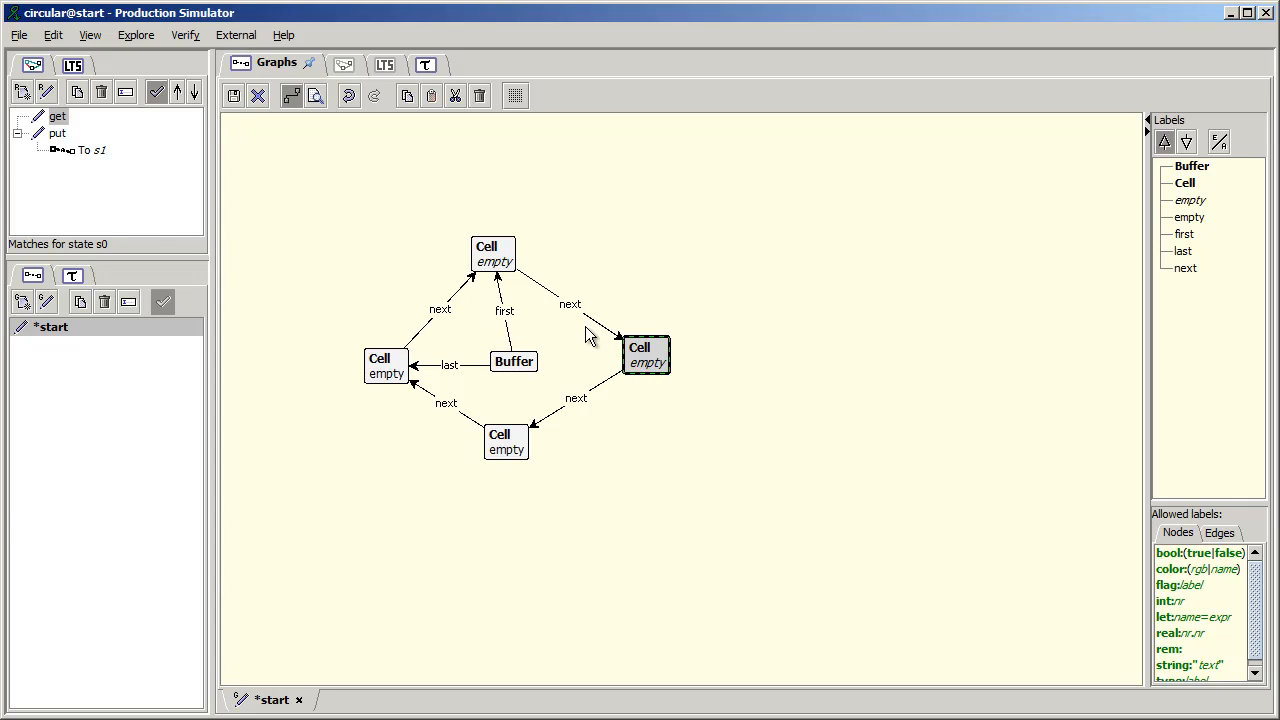
left_click(231, 97)
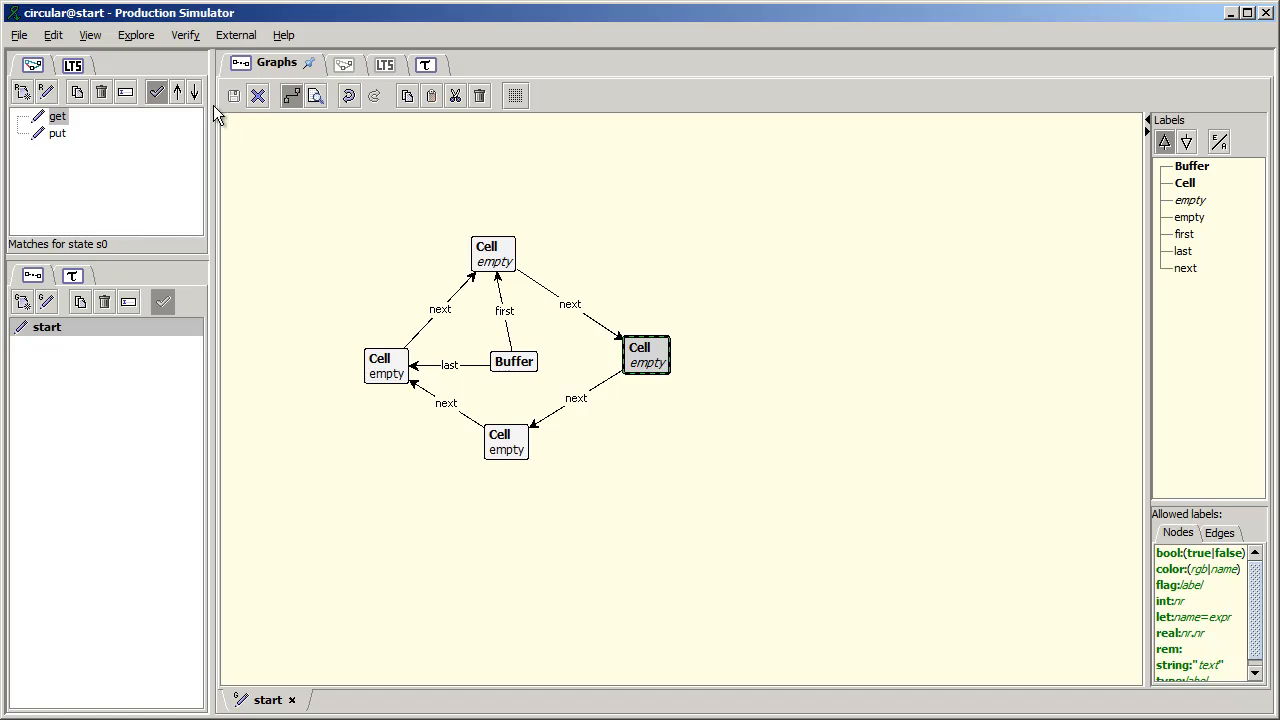
- Turn Buffer into type:Buffer in the label of the put rule's Buffer node
left_click(60, 134)
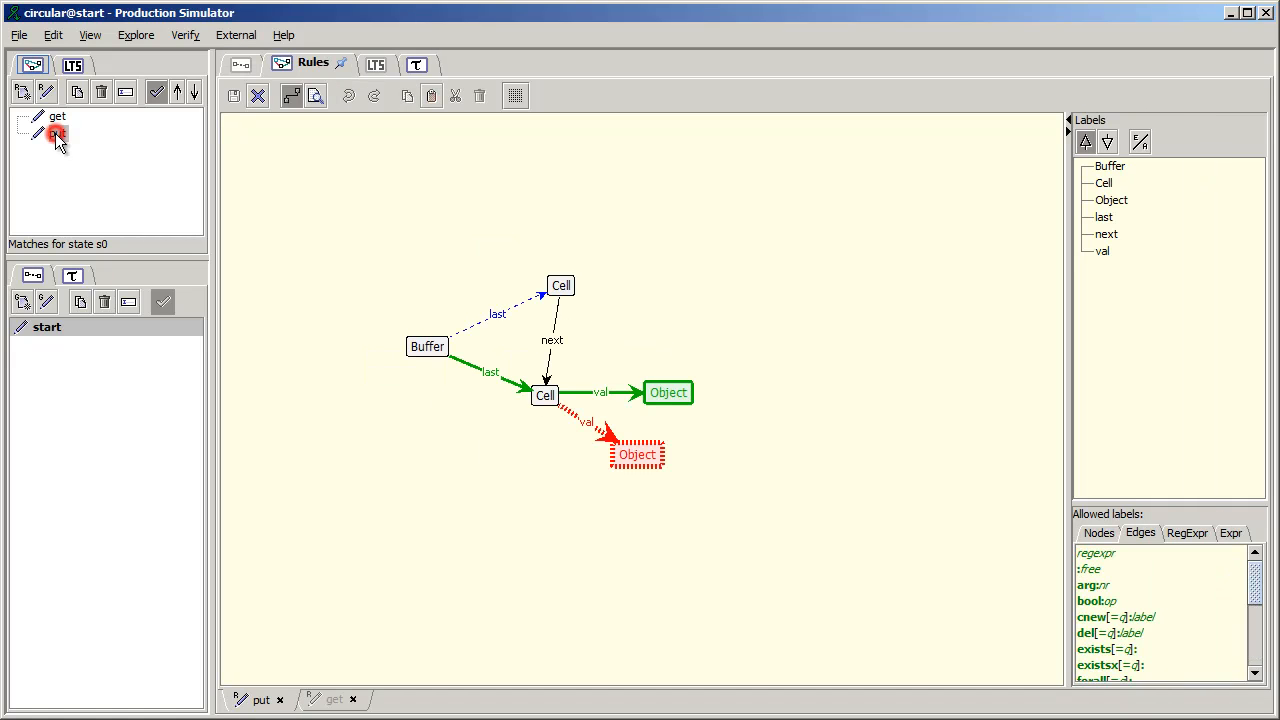
double_click(425, 360)
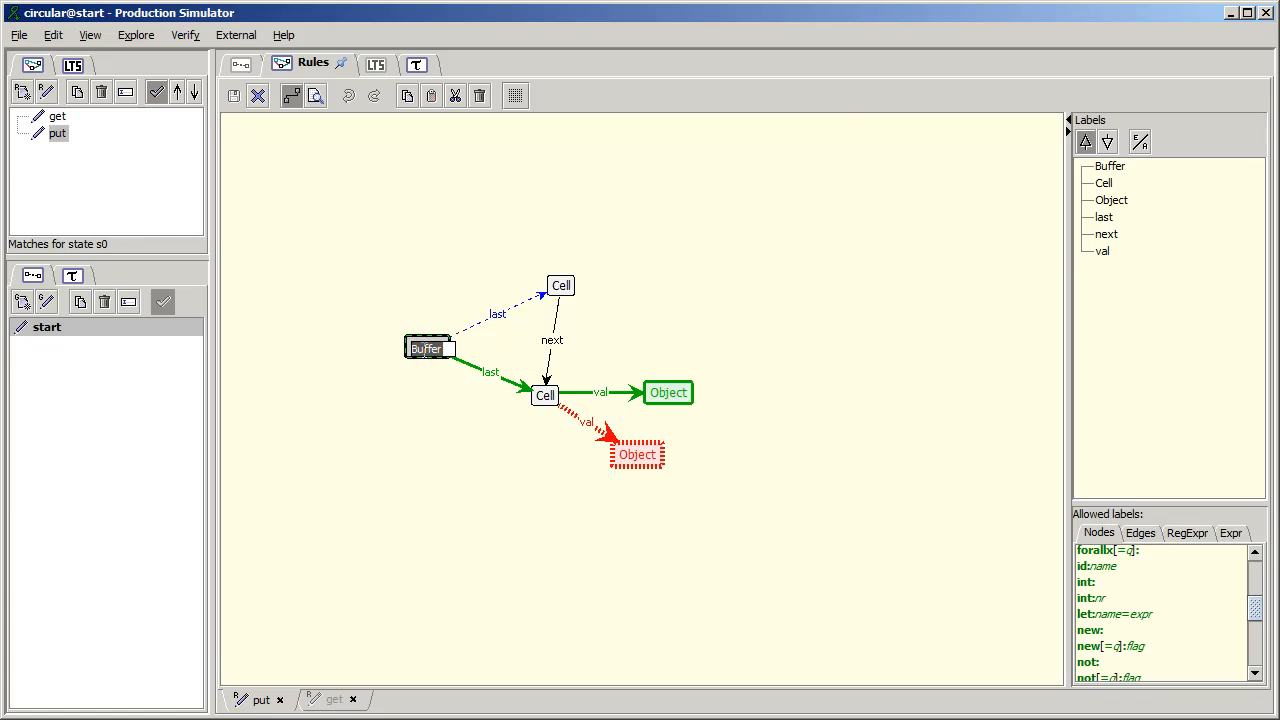
key("Return")
- Replace the edge label Buffer with the node type Buffer throughout the grammar
left_click(53, 35)
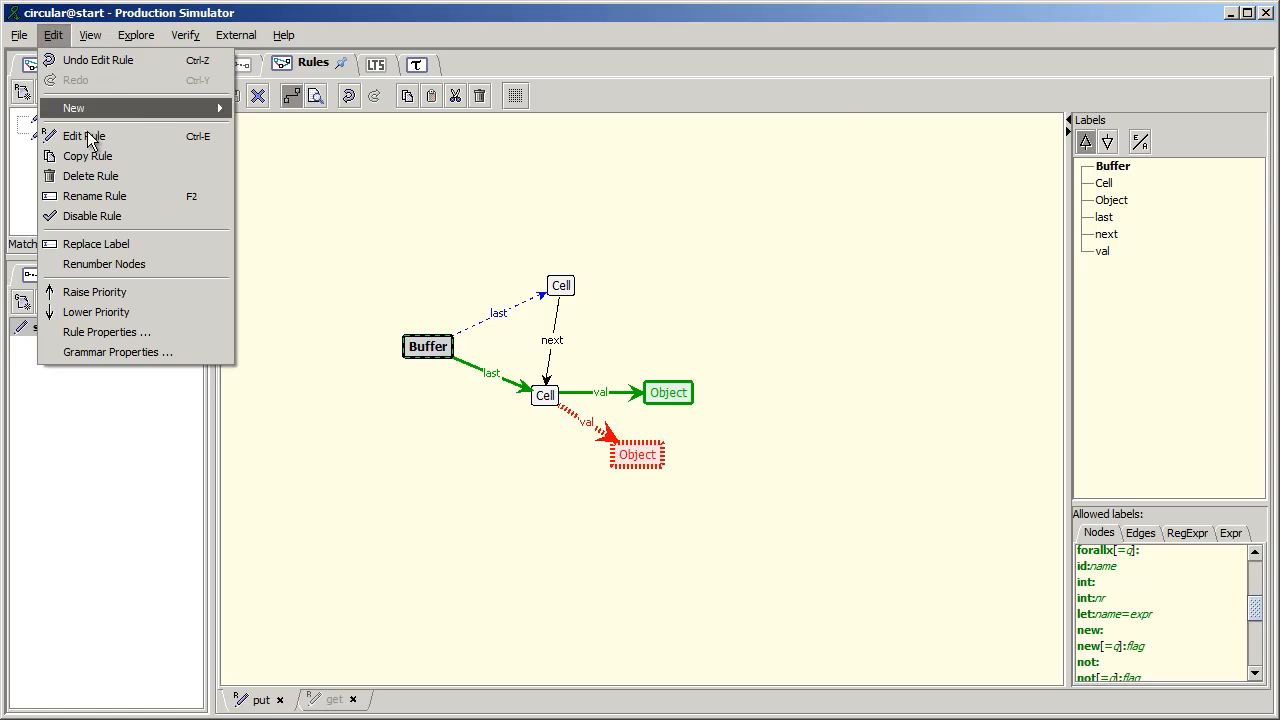
left_click(99, 250)
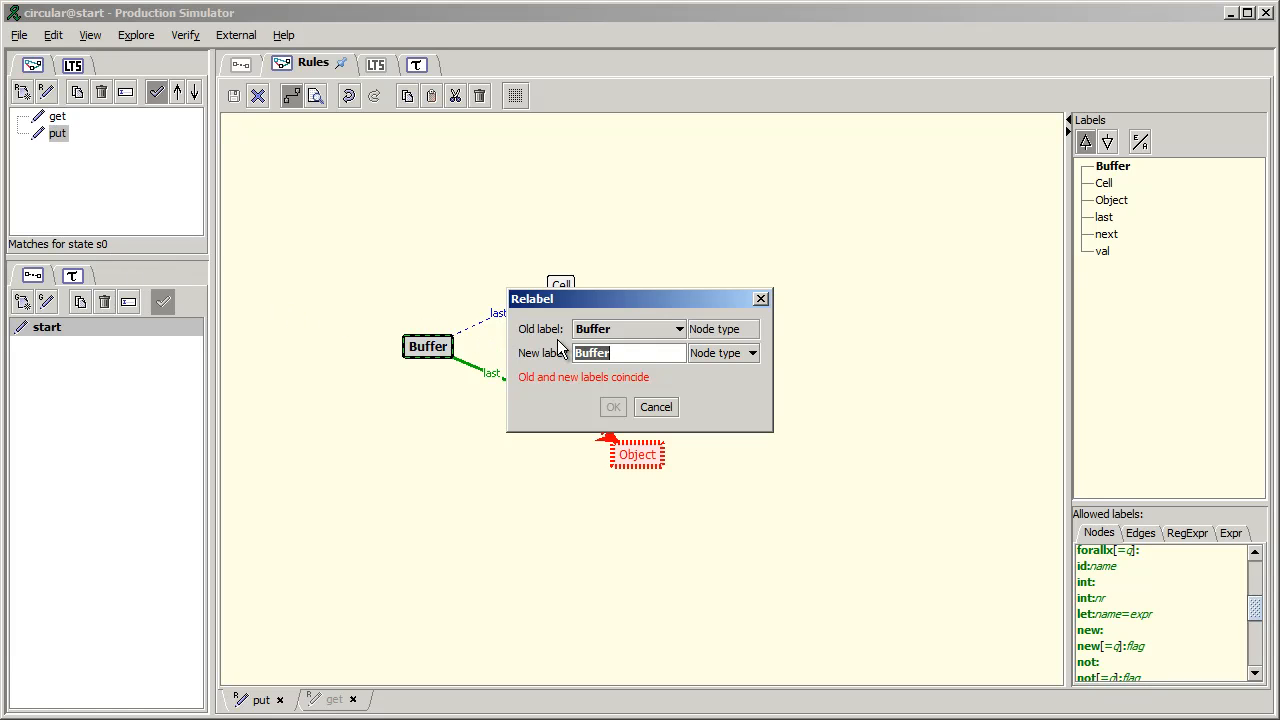
left_click(660, 336)
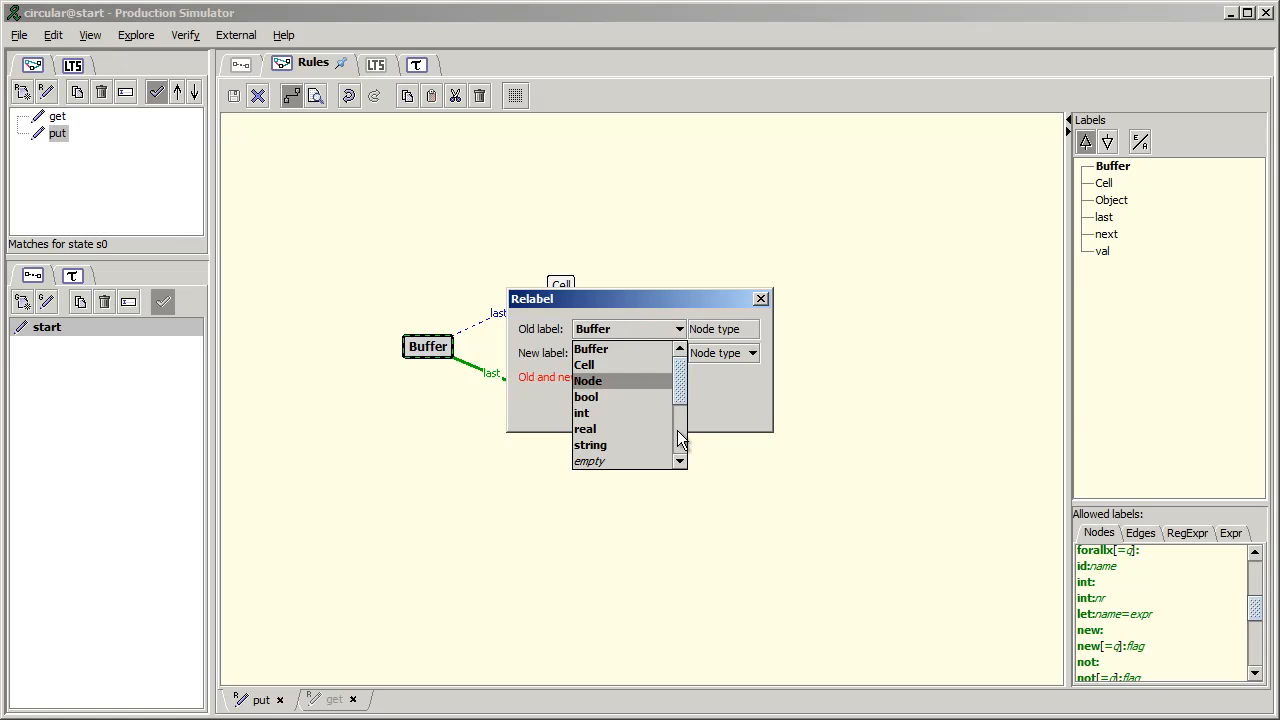
left_click(679, 431)
left_click(611, 366)
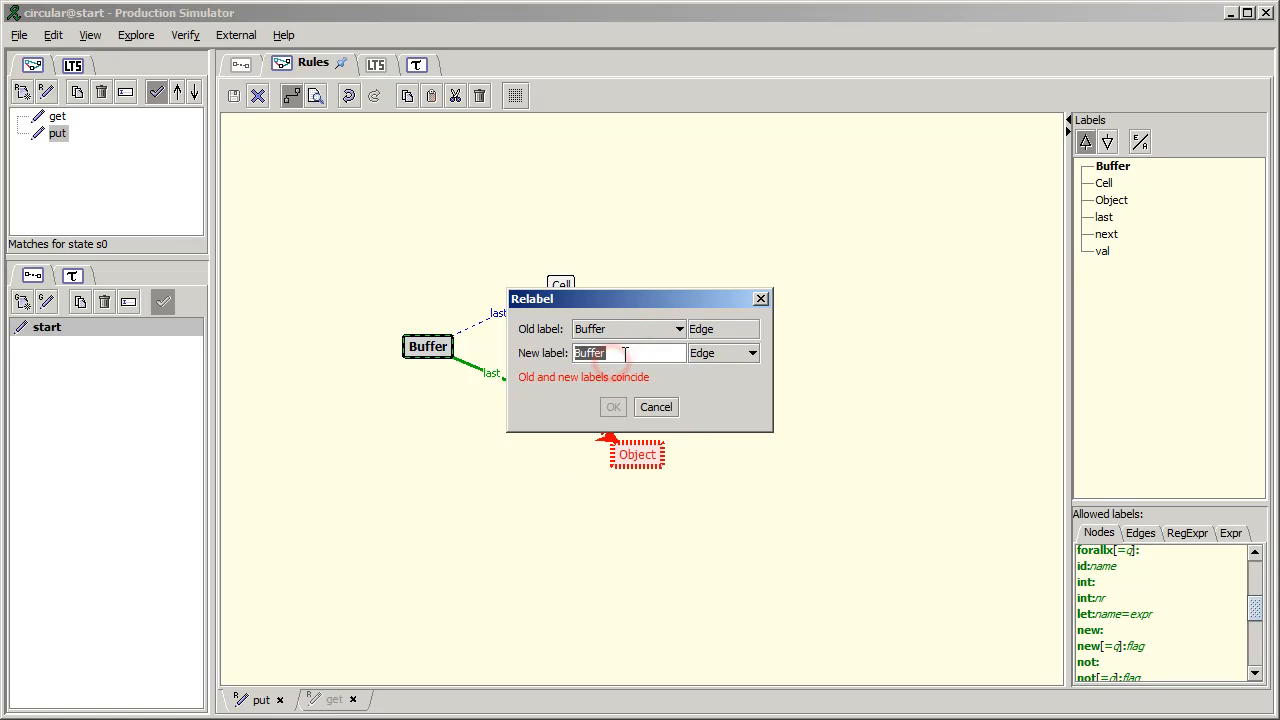
left_click(704, 354)
left_click(708, 389)
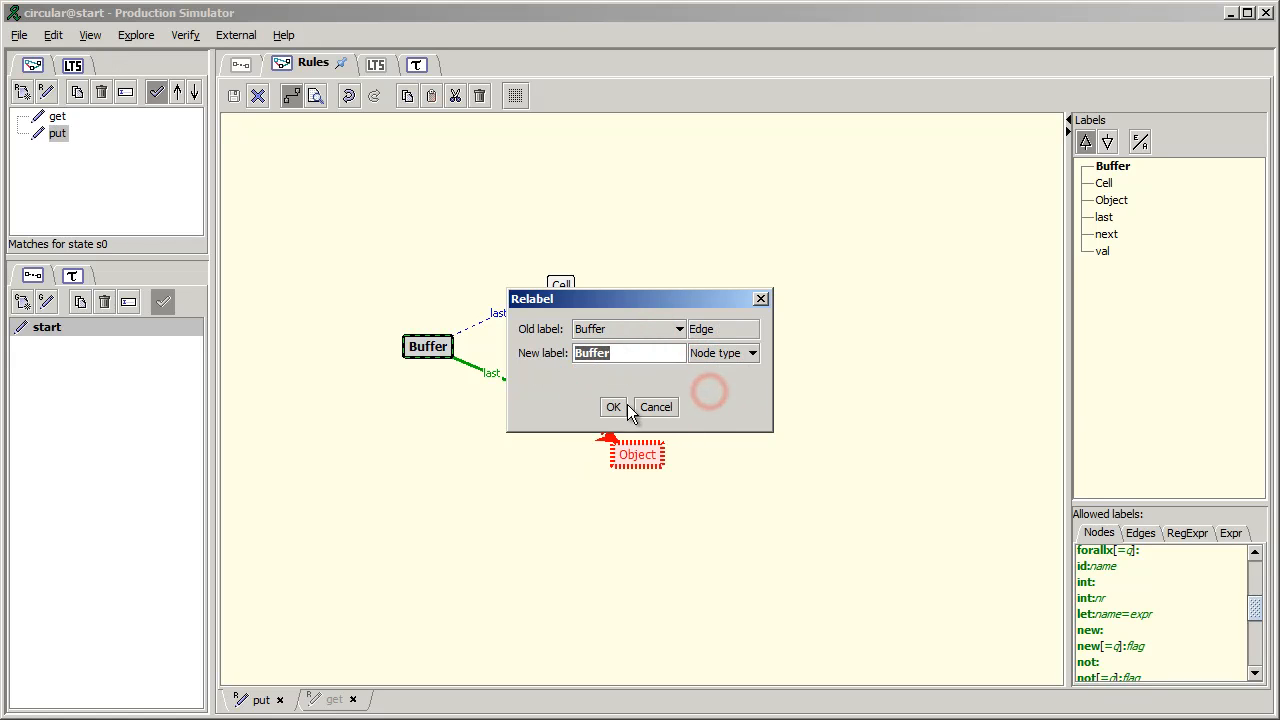
left_click(613, 406)
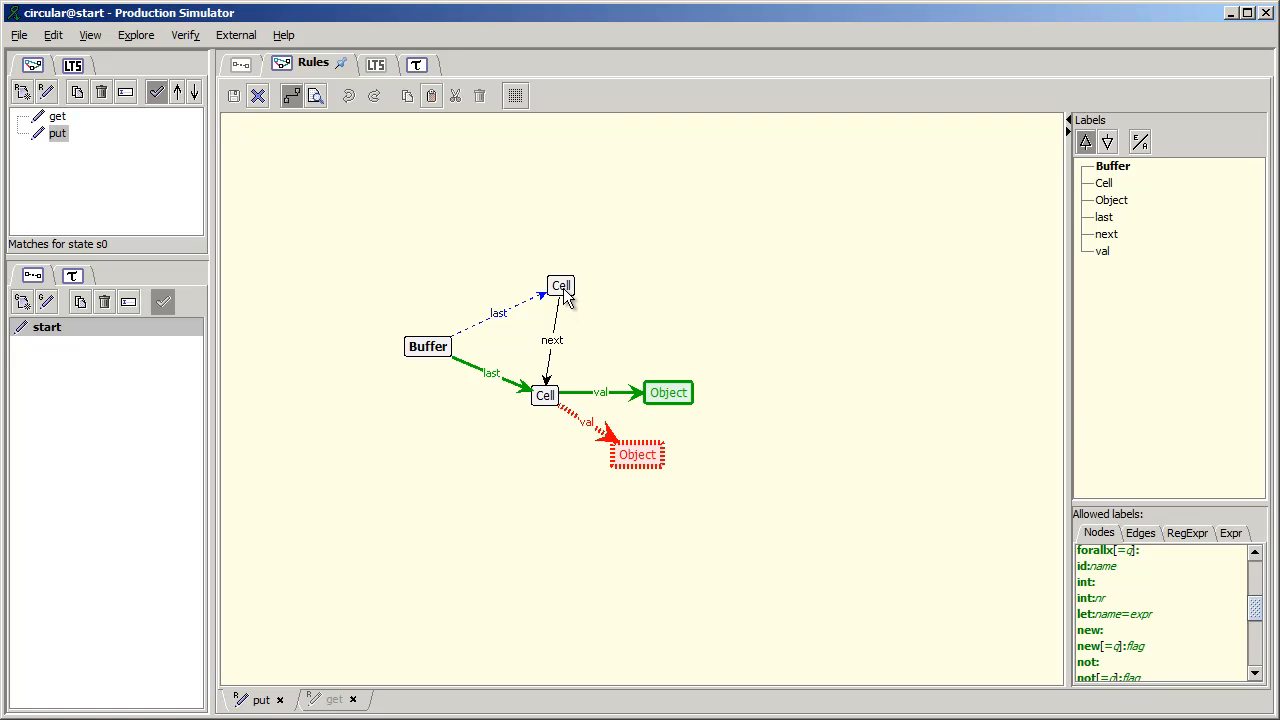
- Replace the edge label Cell with the node type Cell throughout the grammar
right_click(564, 294)
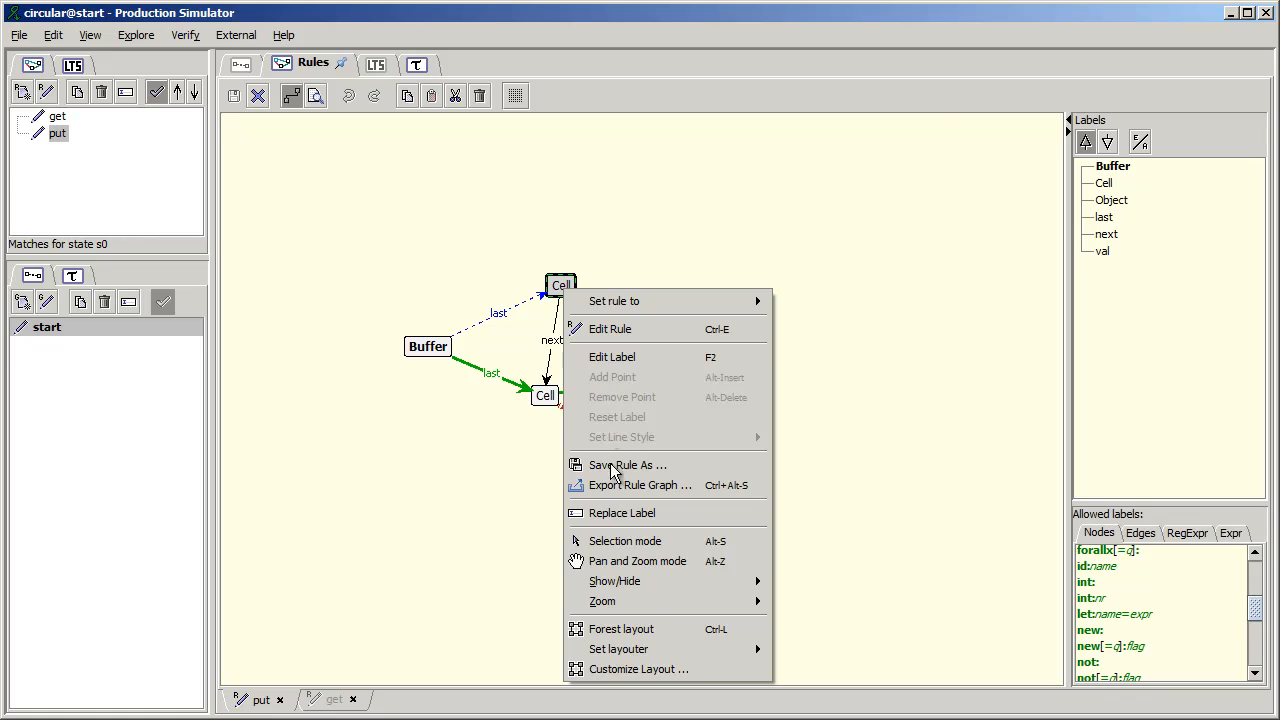
left_click(616, 512)
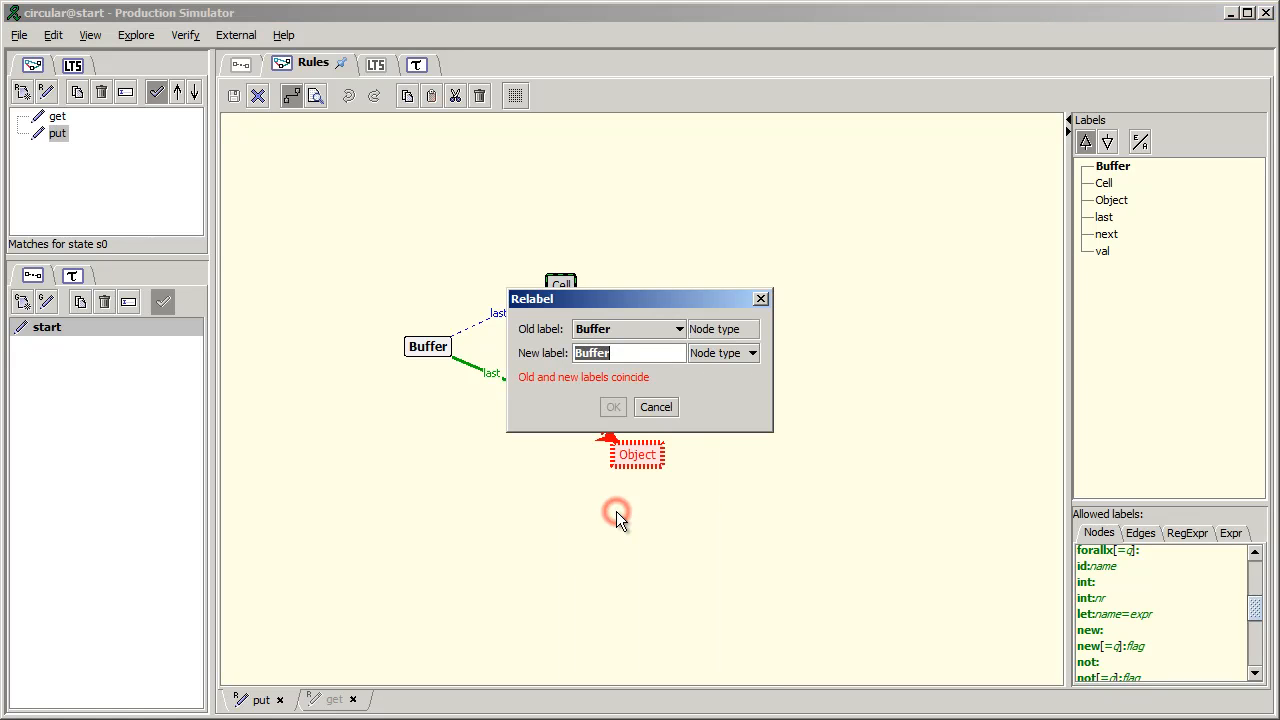
left_click(663, 329)
left_click(675, 425)
left_click(616, 366)
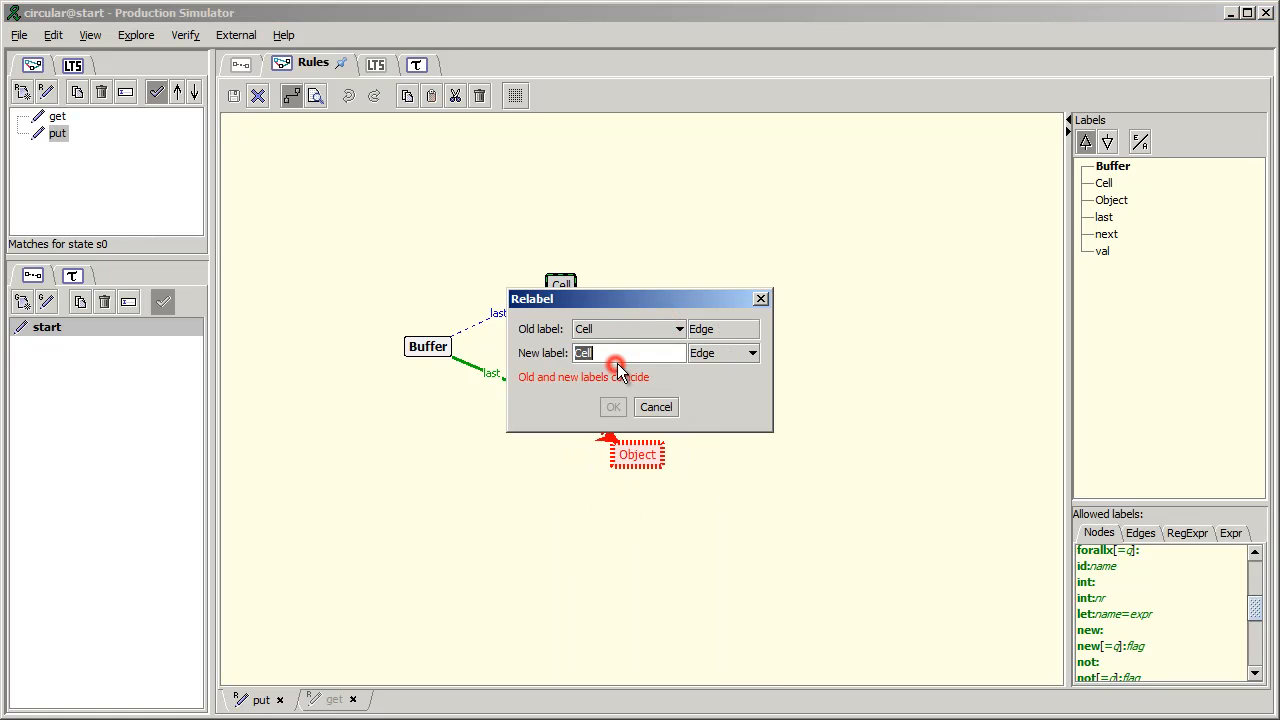
left_click(704, 352)
left_click(709, 390)
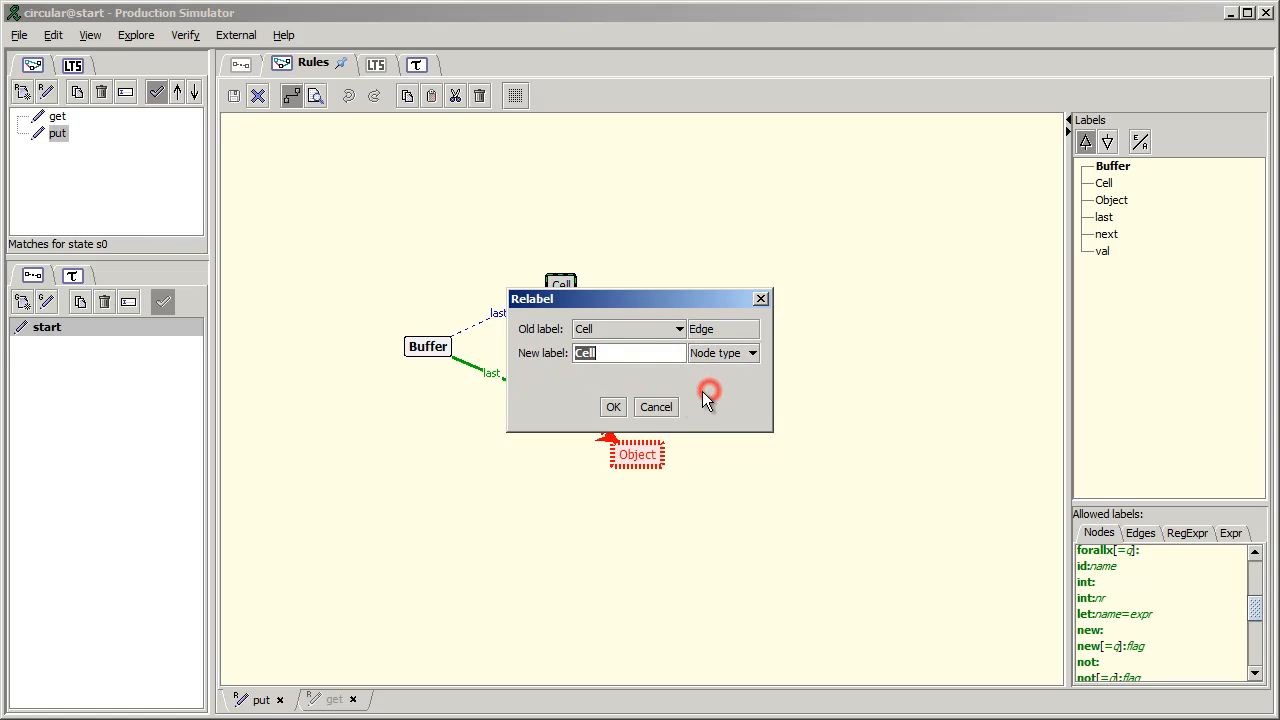
left_click(617, 405)
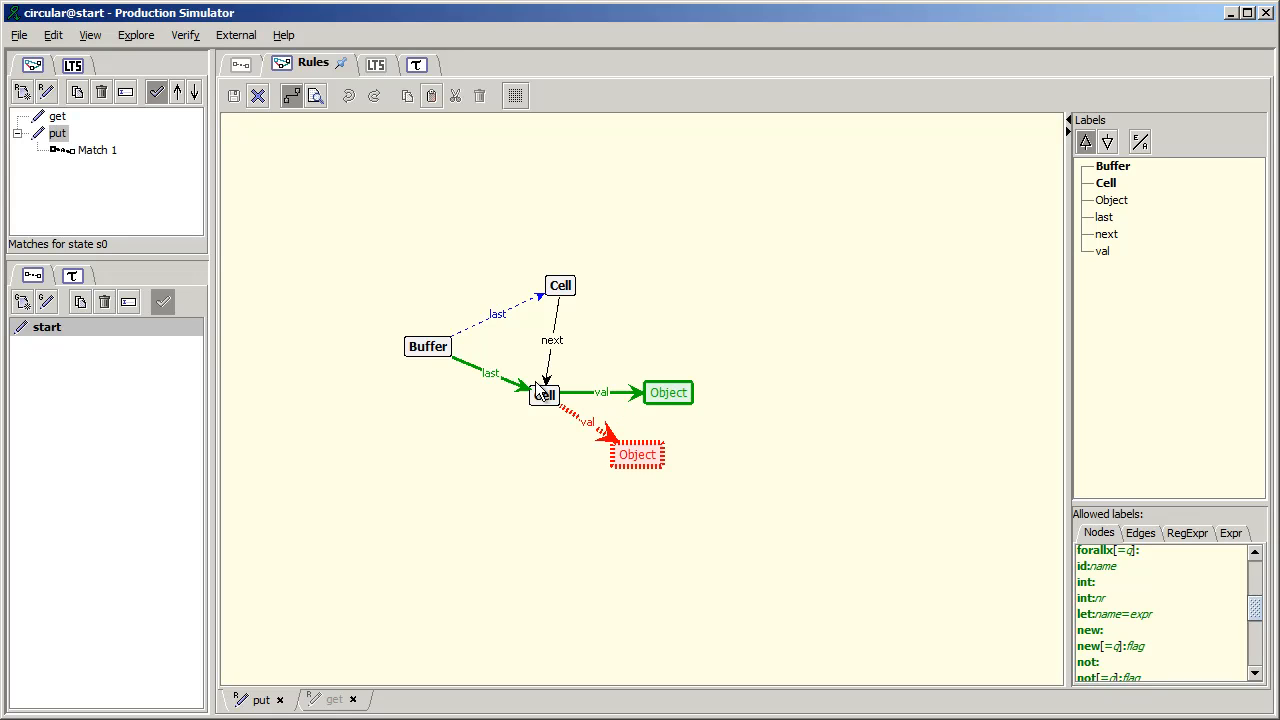
- In the get rule, replace the edge label Object with the node type Object throughout the grammar
left_click(58, 118)
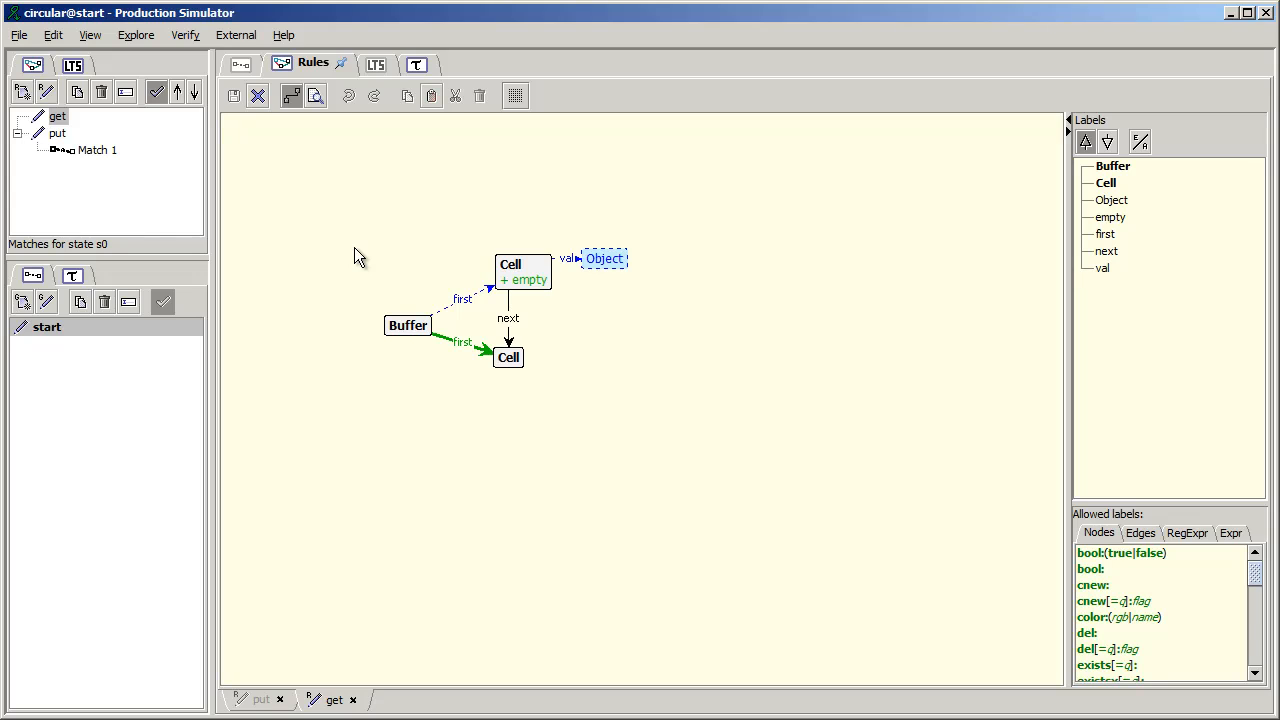
left_click(1106, 202)
right_click(1106, 205)
left_click(1125, 214)
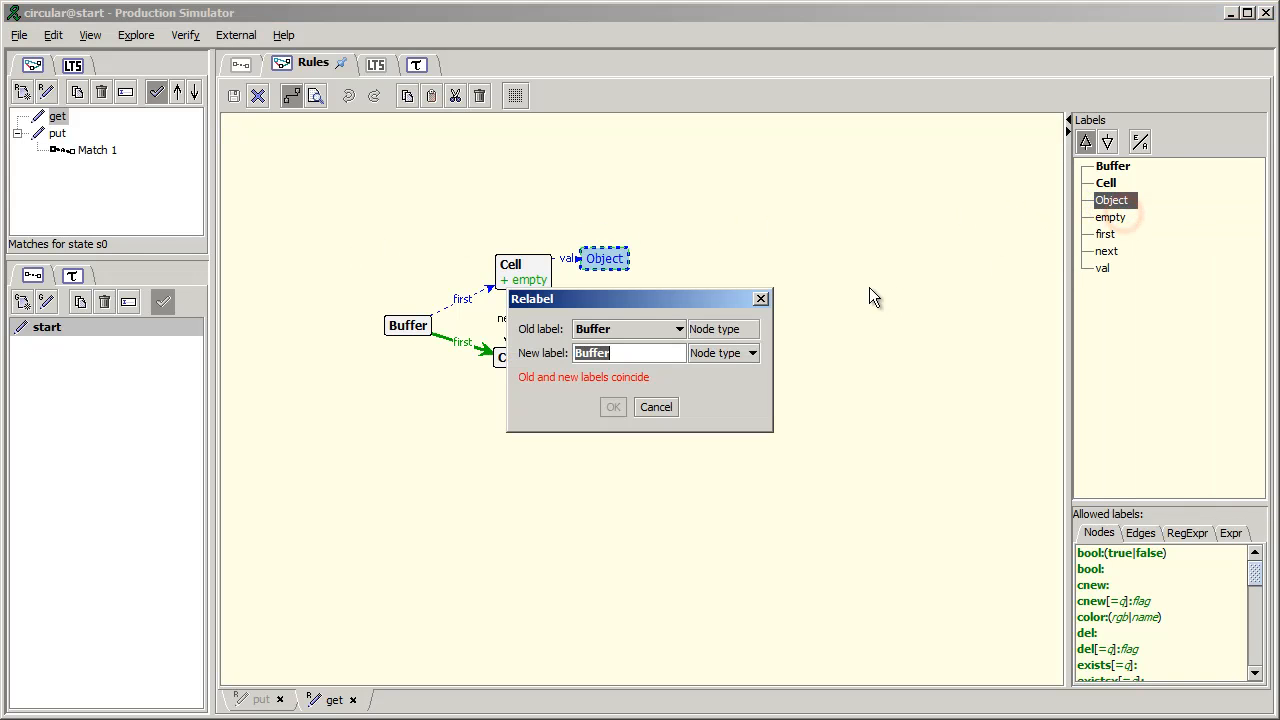
left_click(628, 336)
left_click(678, 432)
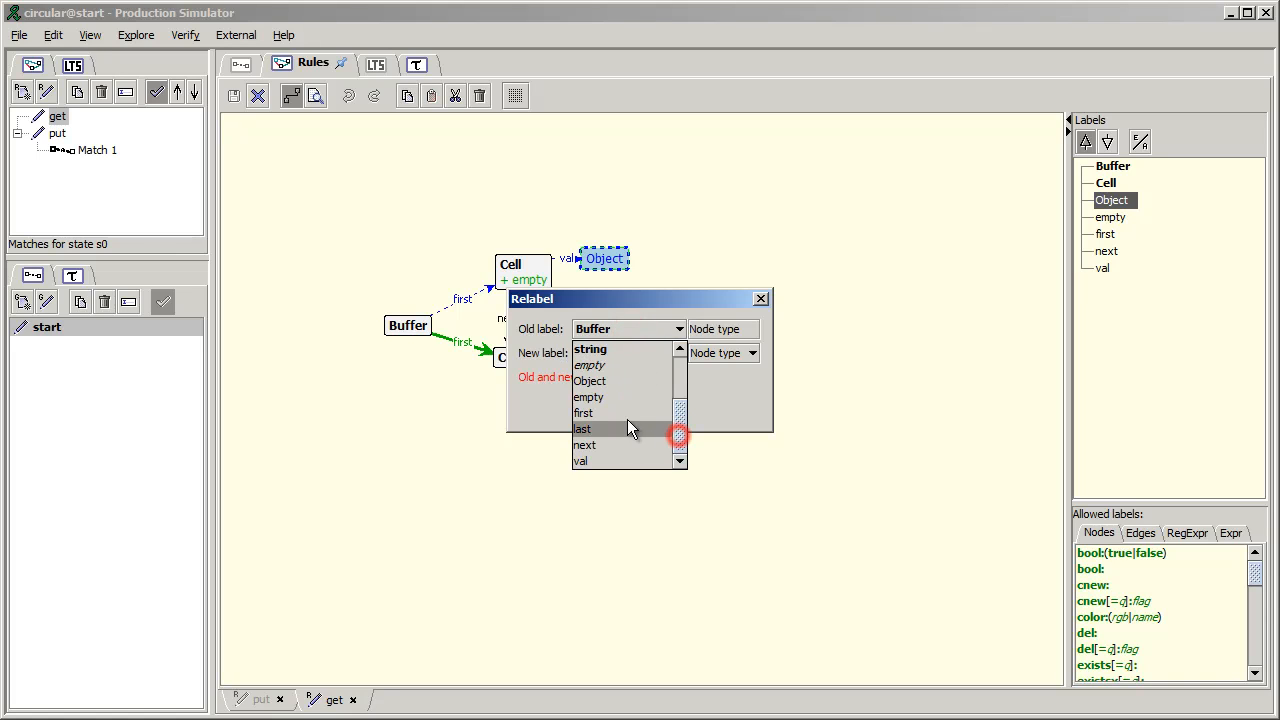
left_click(617, 383)
left_click(705, 353)
left_click(691, 391)
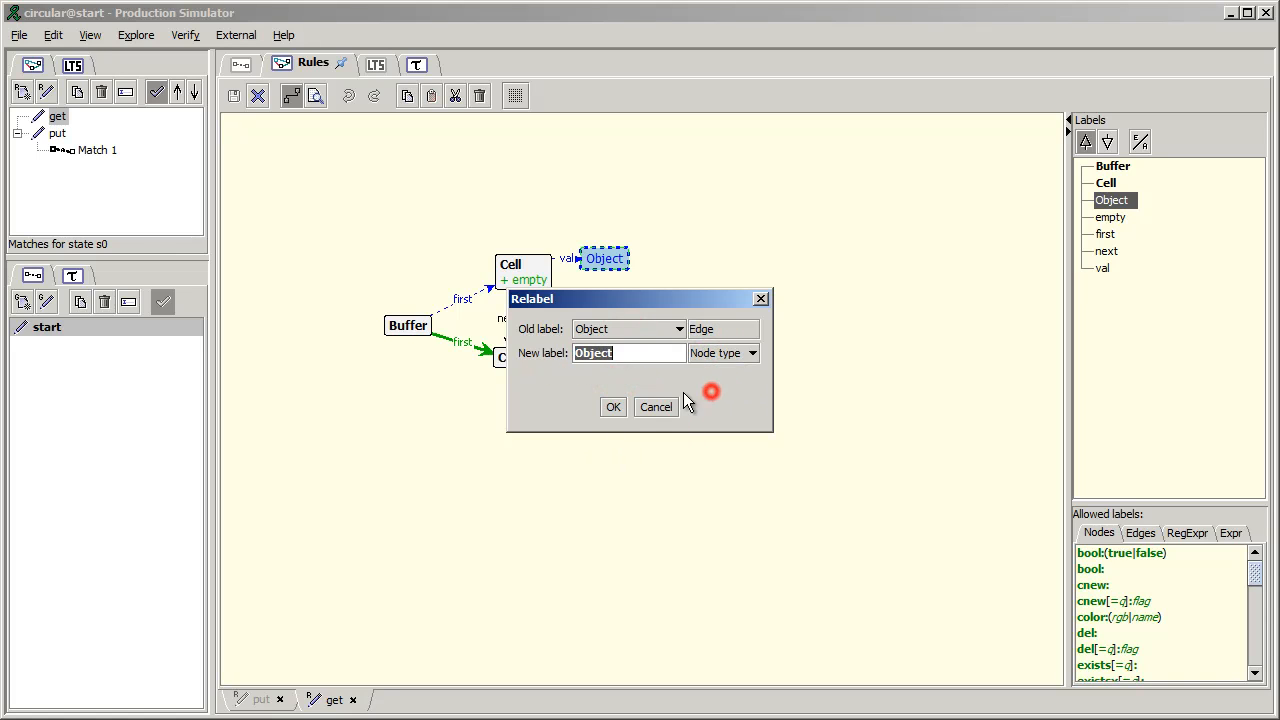
left_click(617, 408)
- Replace the edge label empty with the flag empty throughout the grammar
left_click(1112, 217)
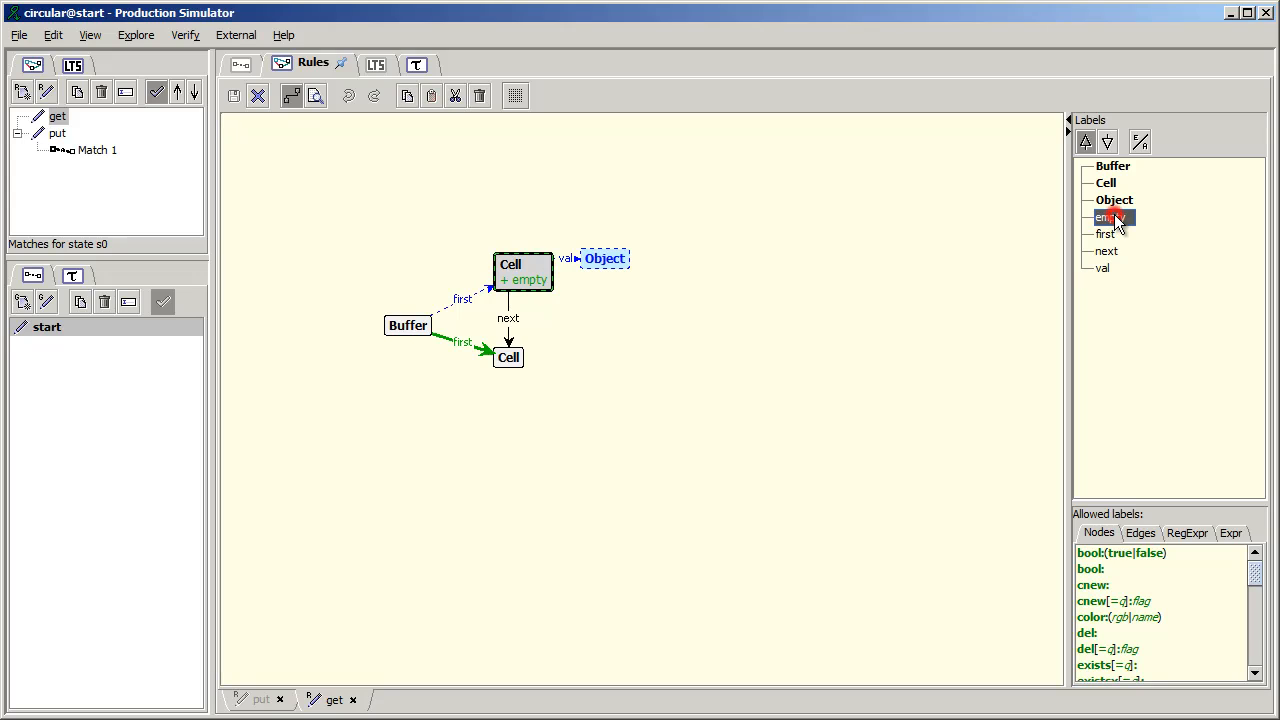
right_click(1117, 220)
left_click(1124, 226)
left_click(652, 329)
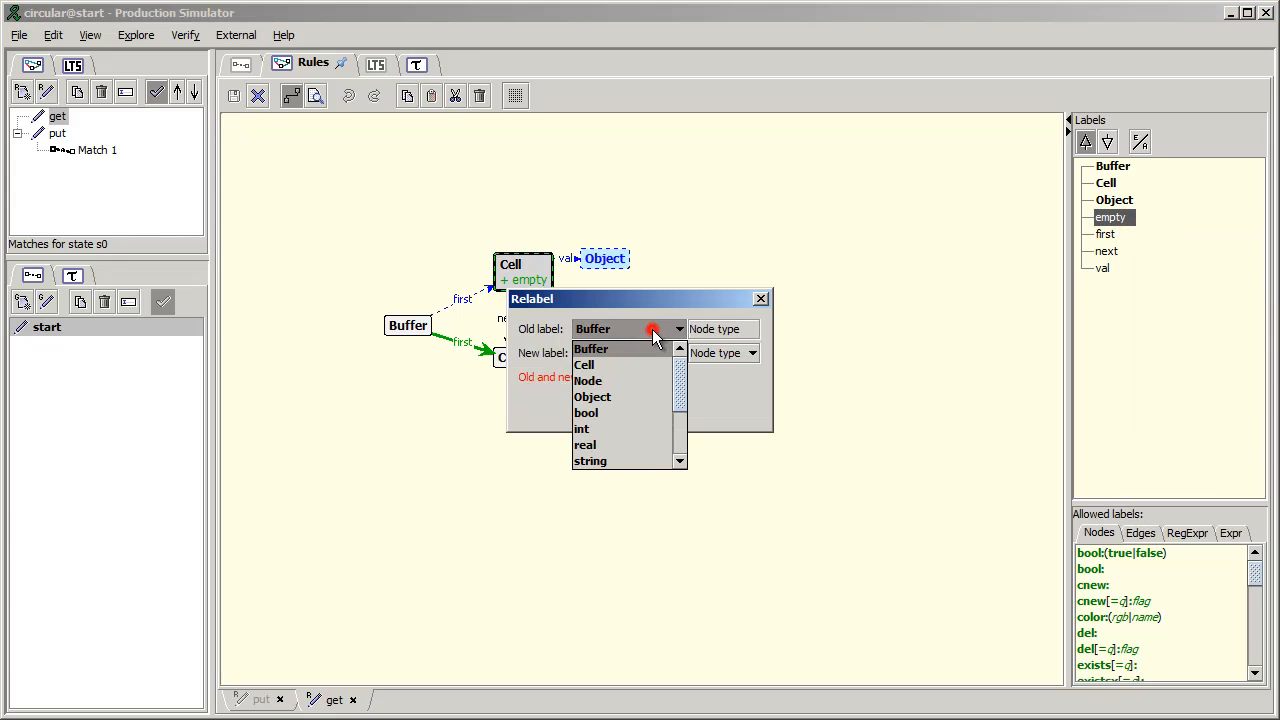
left_click_drag(678, 410, 677, 434)
left_click(625, 398)
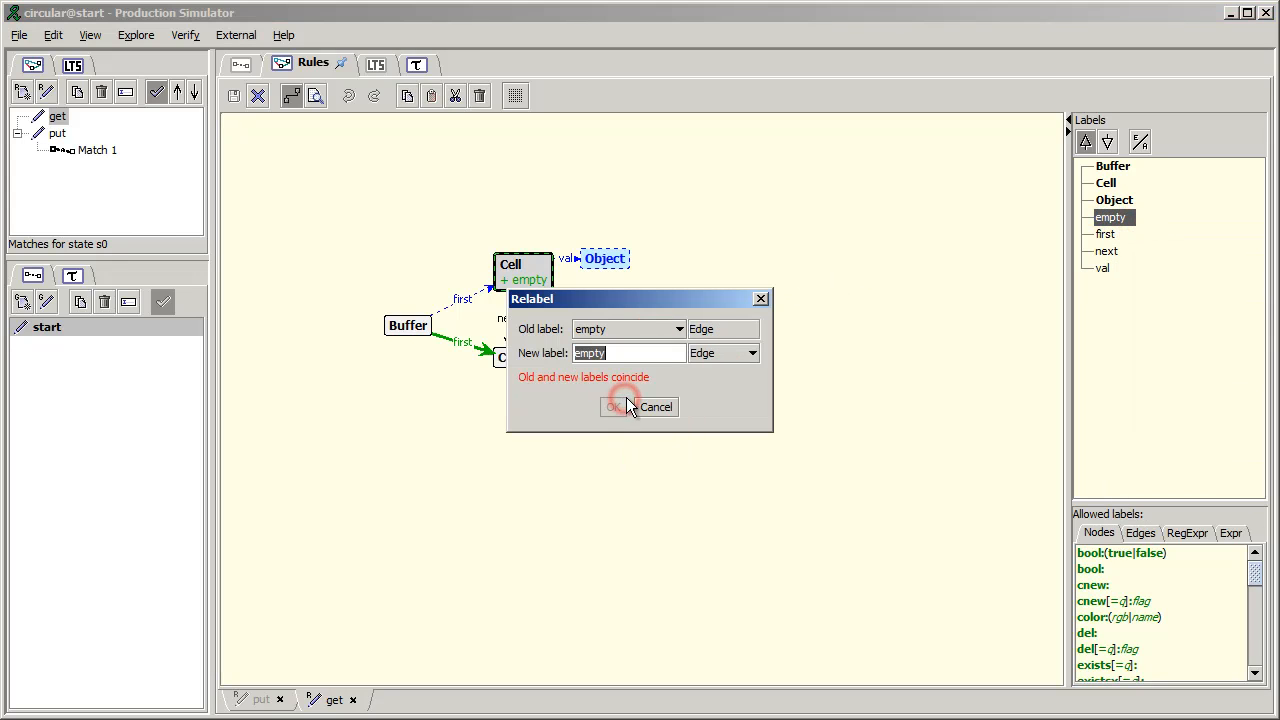
left_click(719, 355)
left_click(724, 403)
left_click(614, 407)
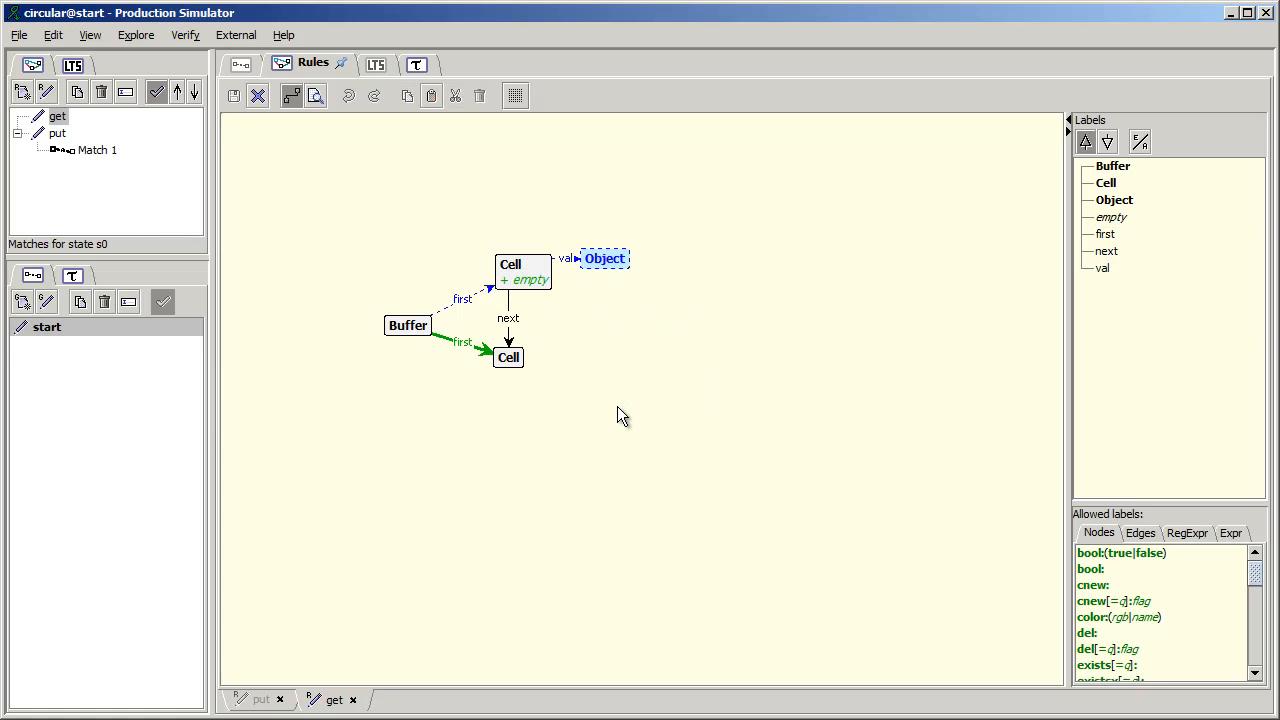
- Show the start graph and undo the four label replacements and the edit of the put rule's Buffer label
left_click(145, 331)
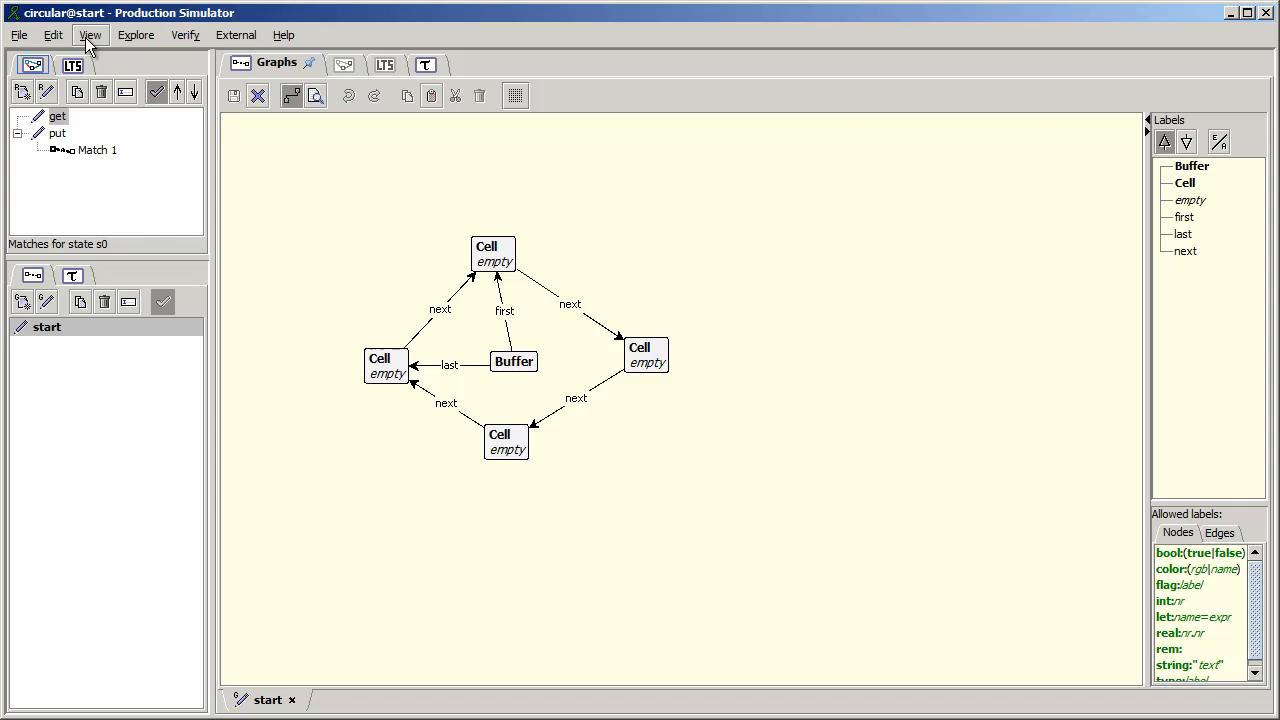
left_click(54, 36)
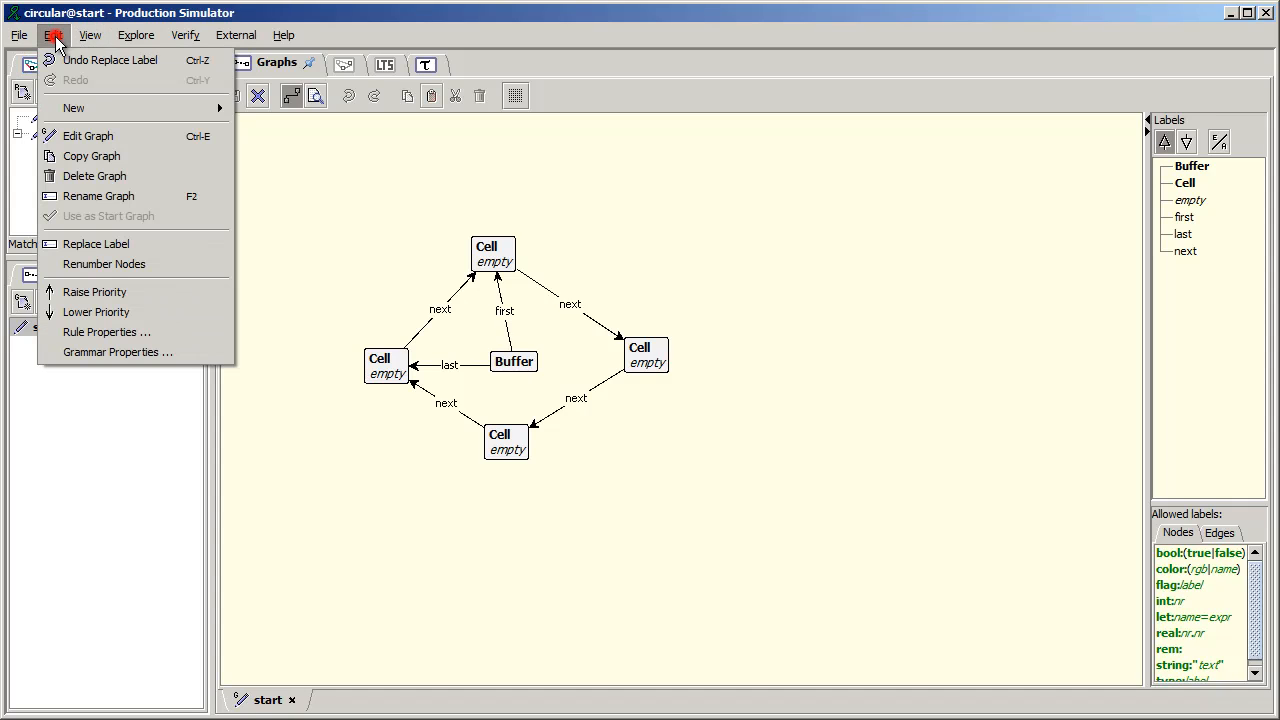
left_click(72, 56)
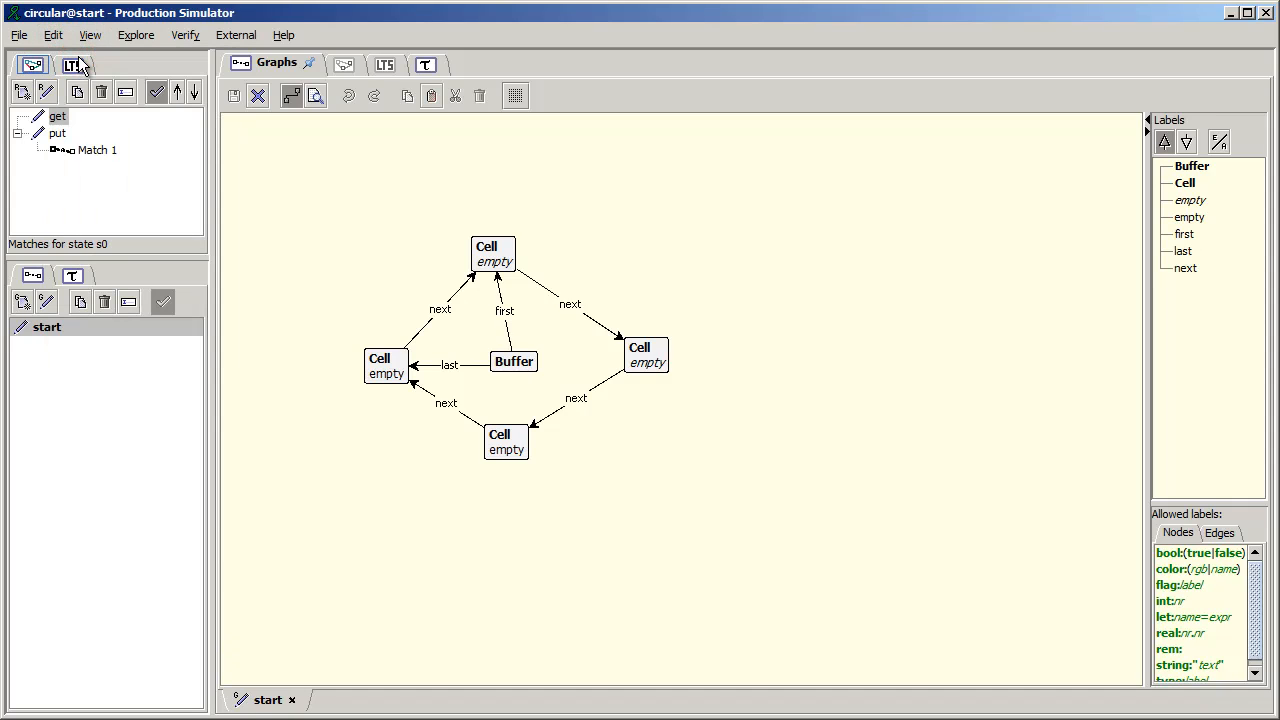
left_click(56, 38)
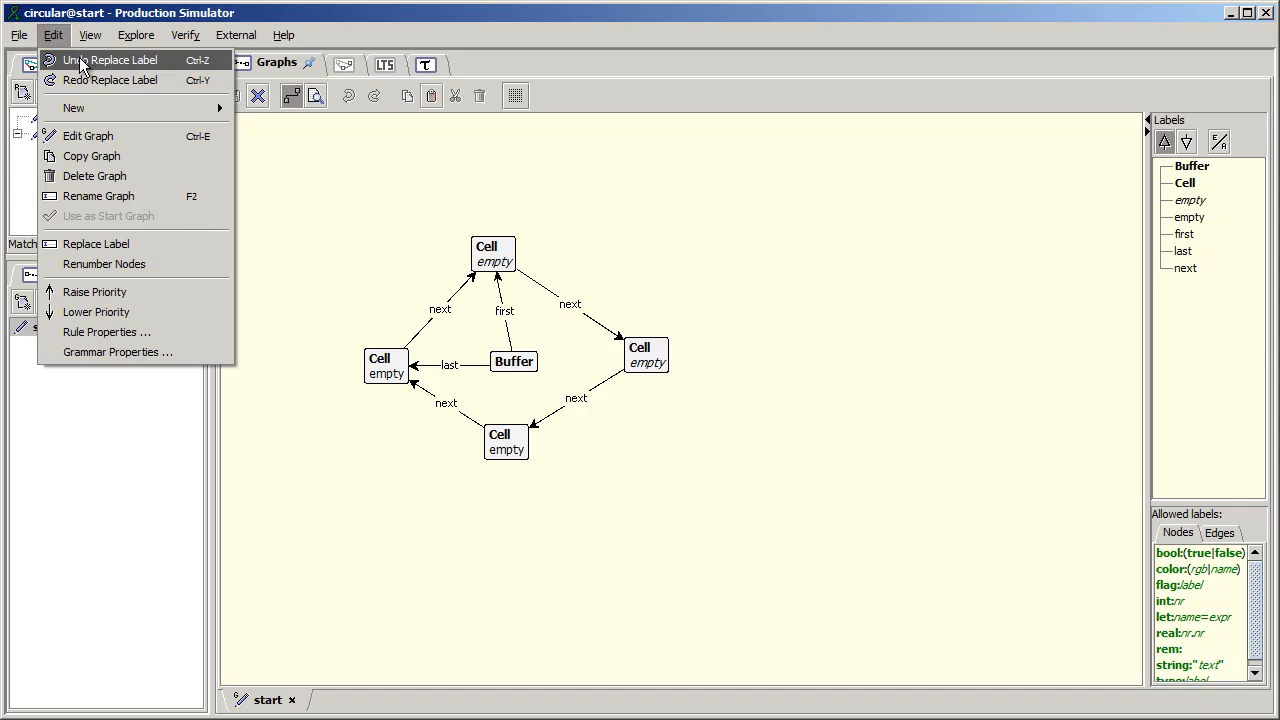
left_click(78, 61)
left_click(53, 35)
left_click(78, 61)
left_click(53, 35)
left_click(80, 61)
left_click(53, 35)
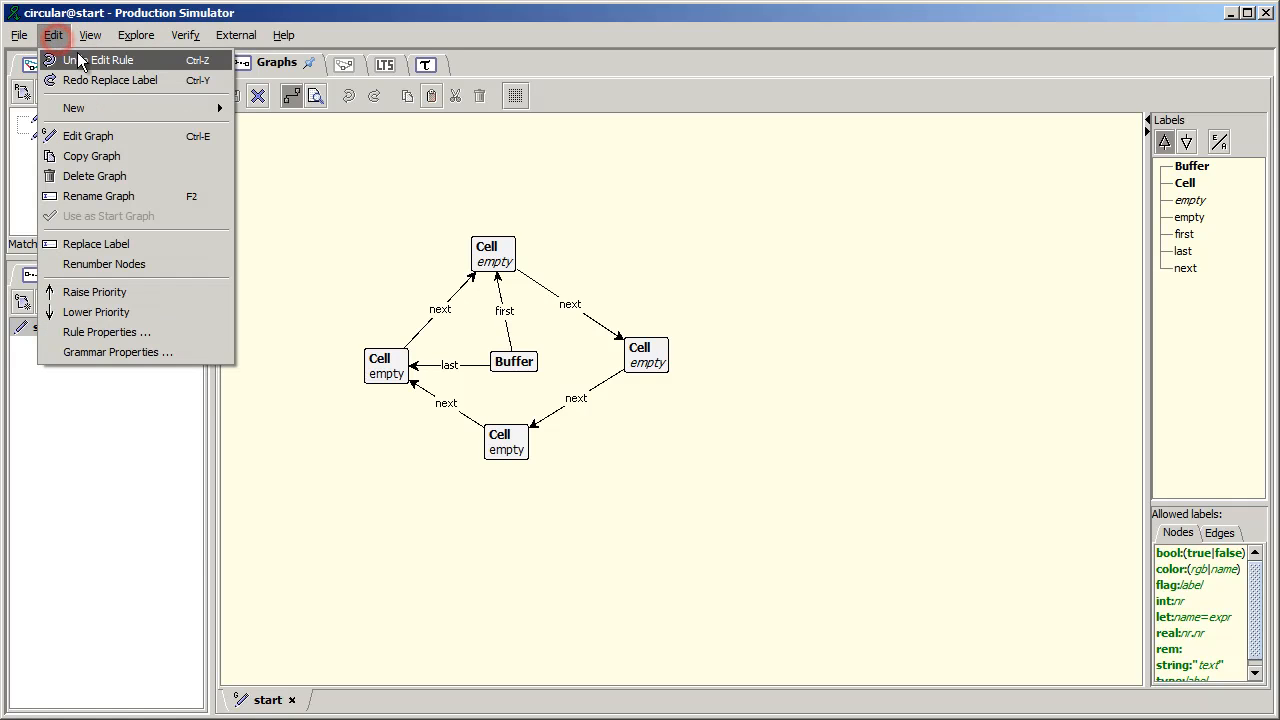
left_click(85, 61)
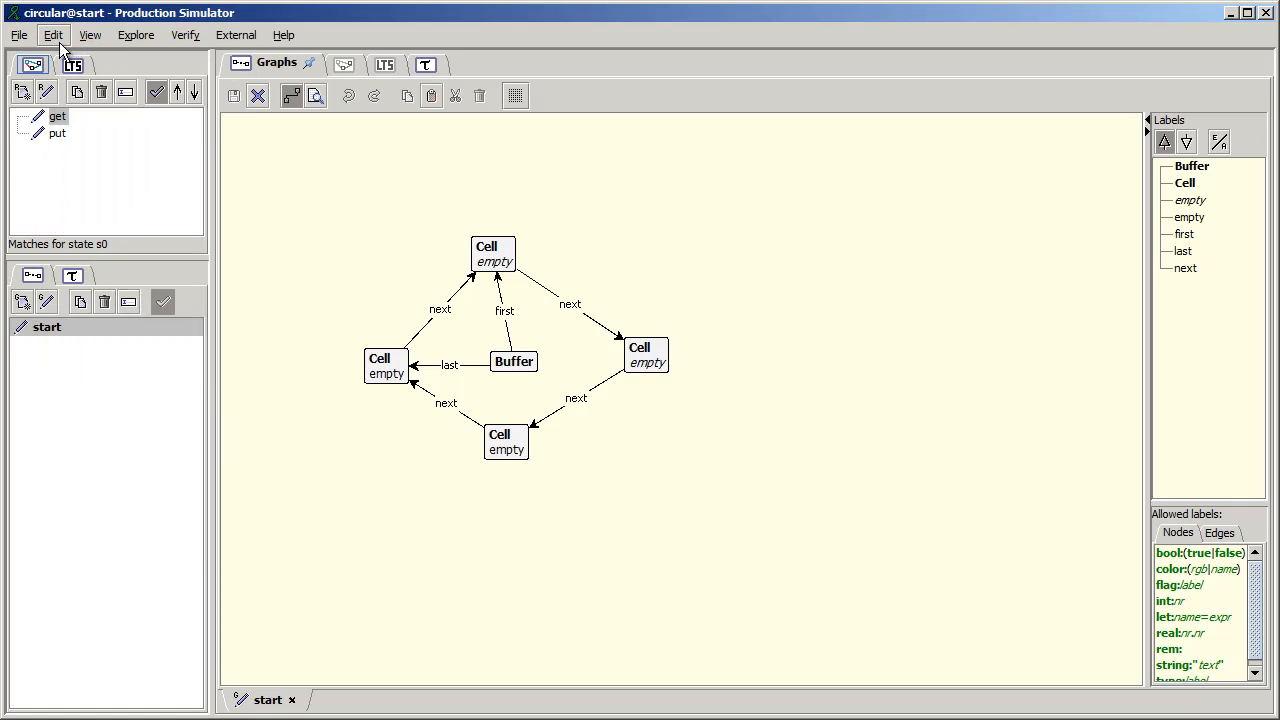
- Redo the put rule's Buffer label edit and all four label replacements
left_click(58, 42)
left_click(80, 80)
left_click(58, 42)
left_click(80, 80)
left_click(52, 38)
left_click(86, 76)
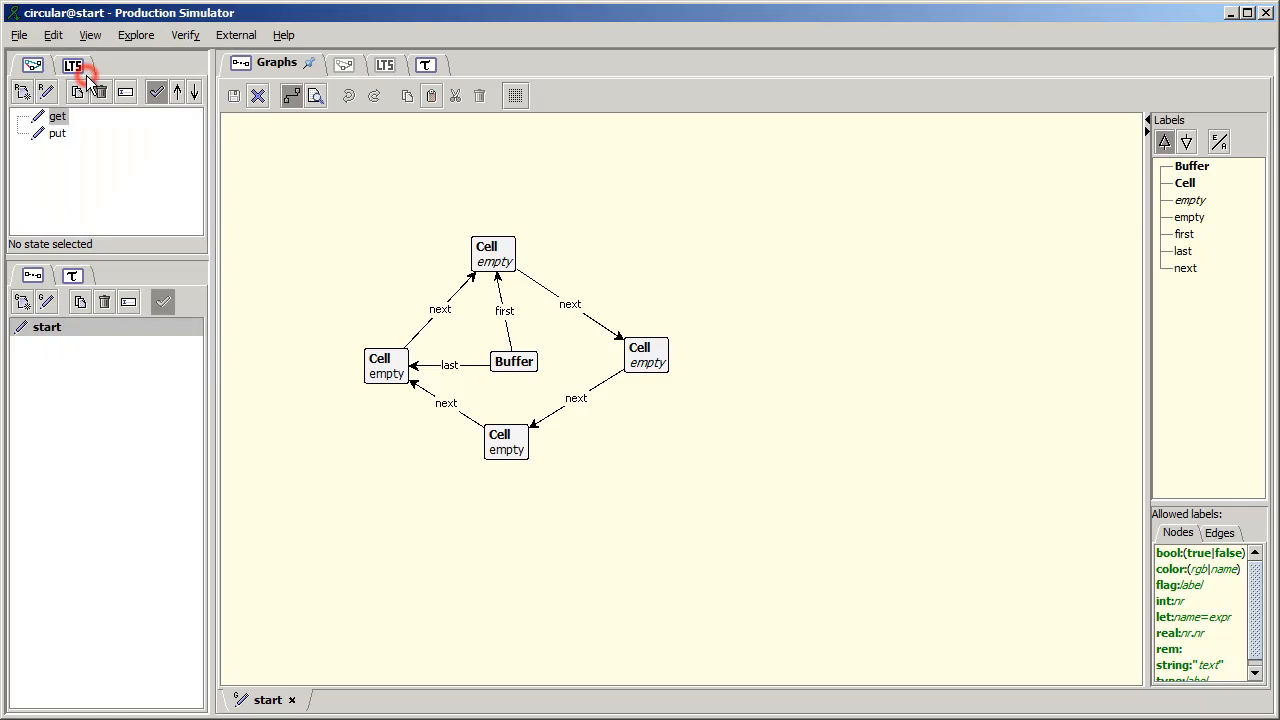
left_click(55, 37)
left_click(84, 79)
left_click(54, 44)
left_click(78, 80)
left_click(57, 44)
left_click(292, 219)
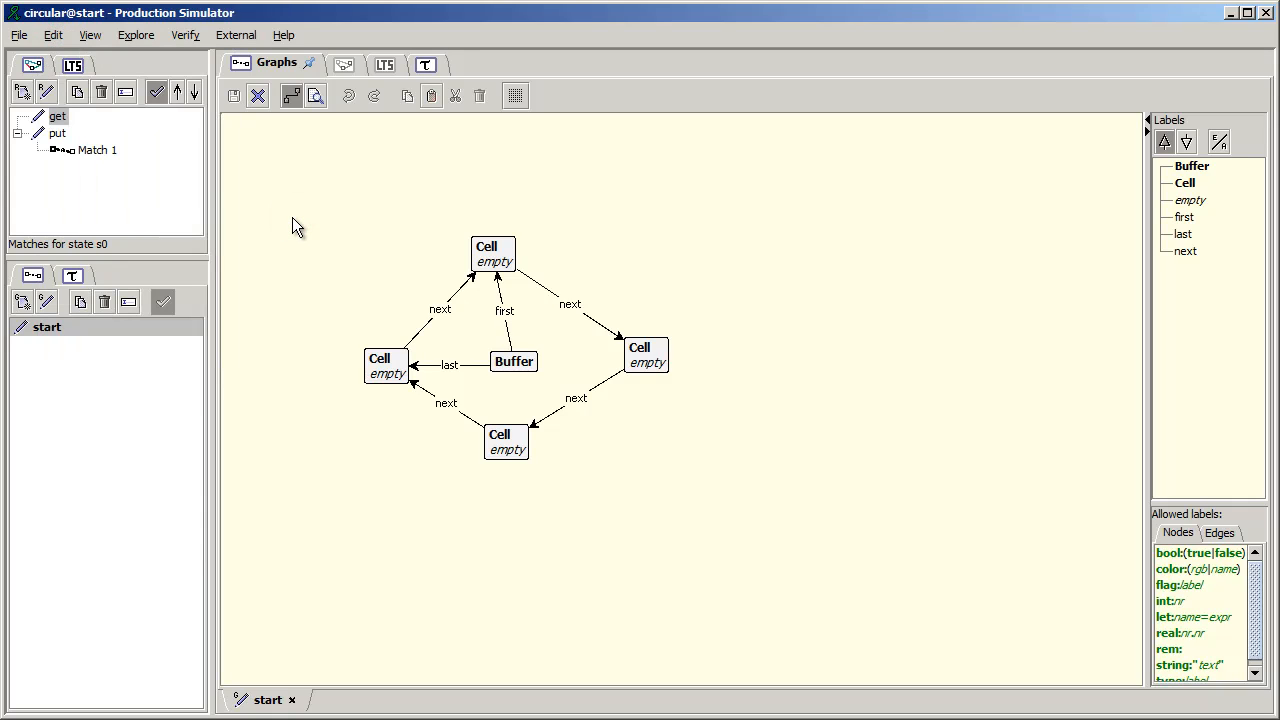